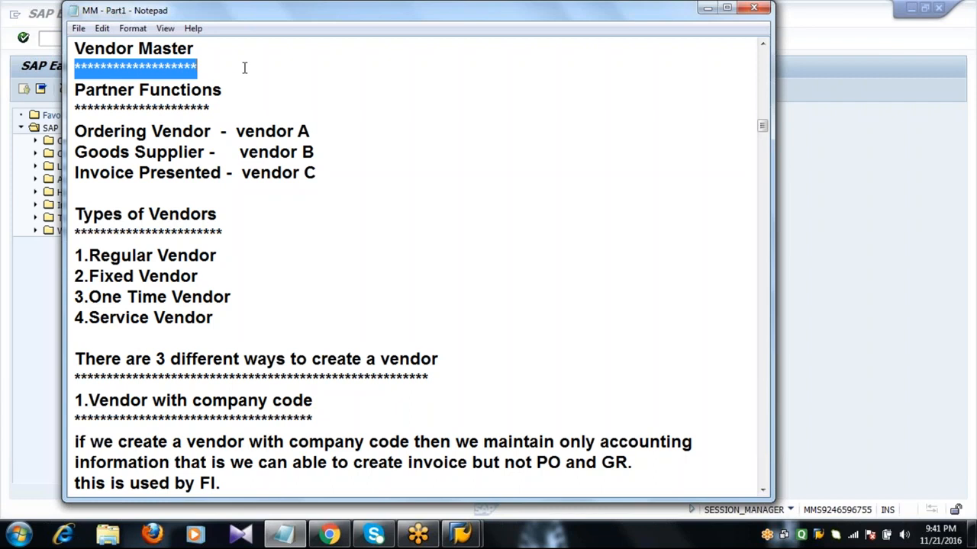
In the Partner Functions notes, pick out the letters A ordering vendor, B goods supplier and C invoice presented
double_click(228, 110)
click(228, 110)
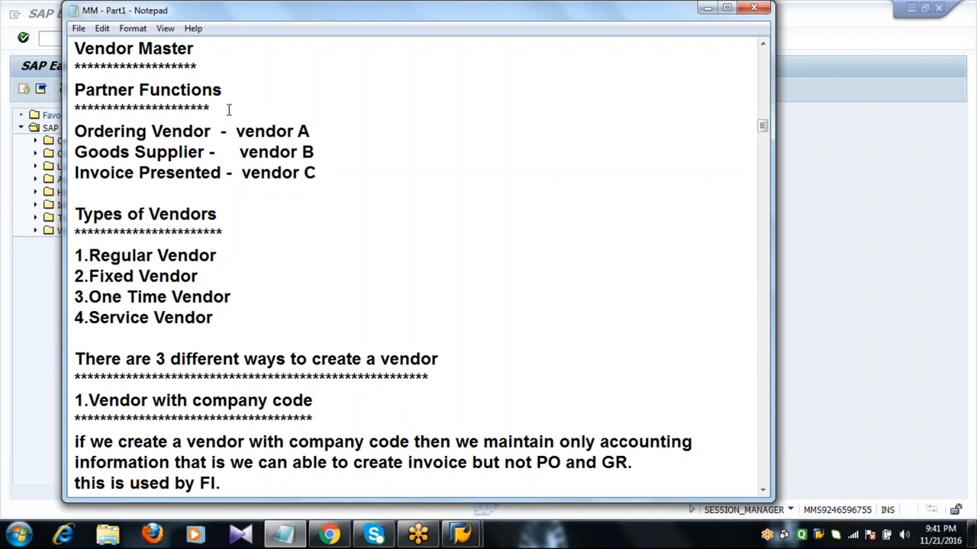
click(320, 131)
click(321, 156)
click(322, 174)
double_click(317, 131)
double_click(321, 156)
double_click(324, 174)
click(299, 130)
click(547, 6)
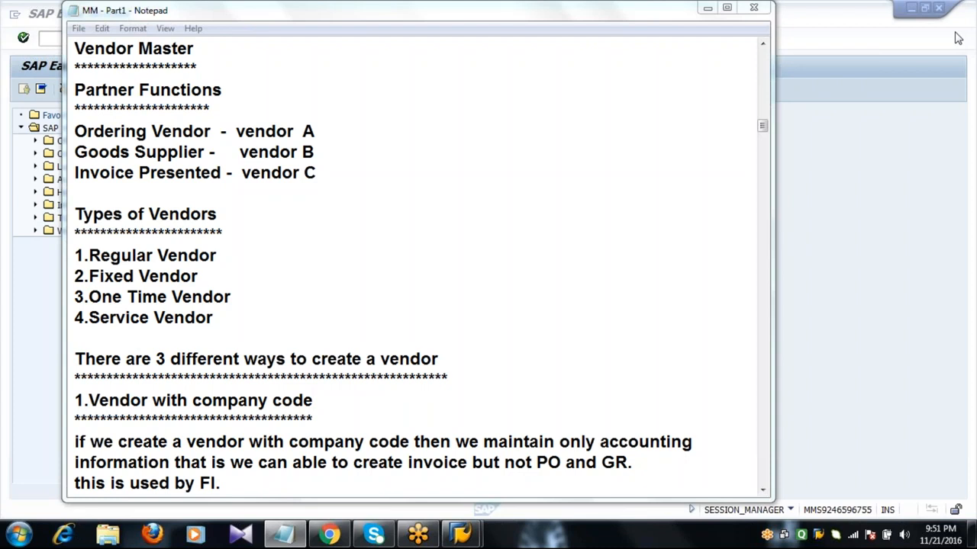
click(264, 106)
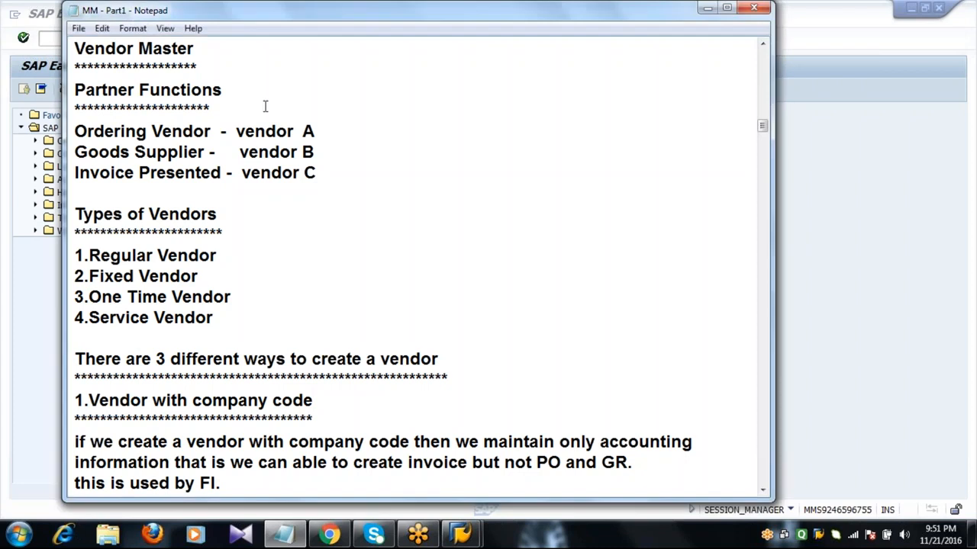
key(shift+Home)
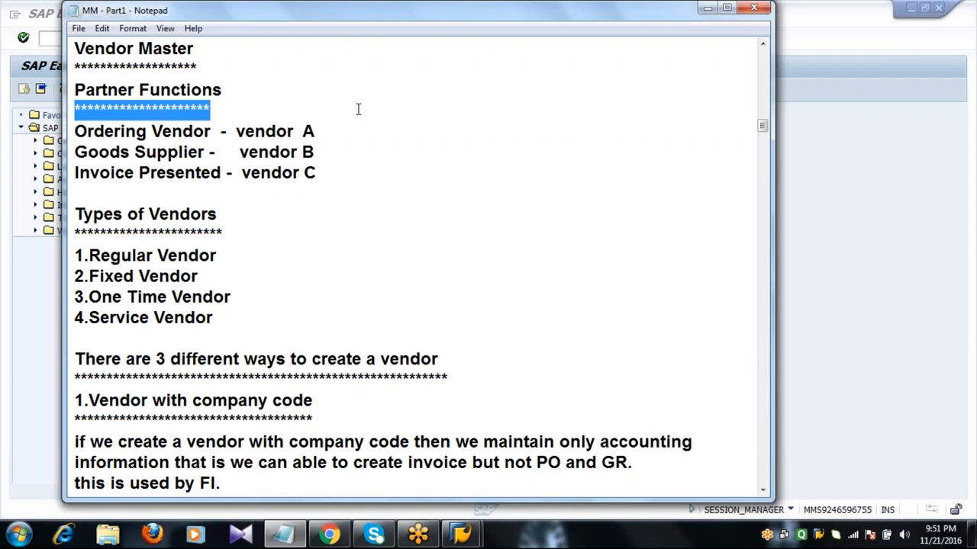
Go back over the A, B and C partner lines, highlighting the Invoice Presented line
click(333, 132)
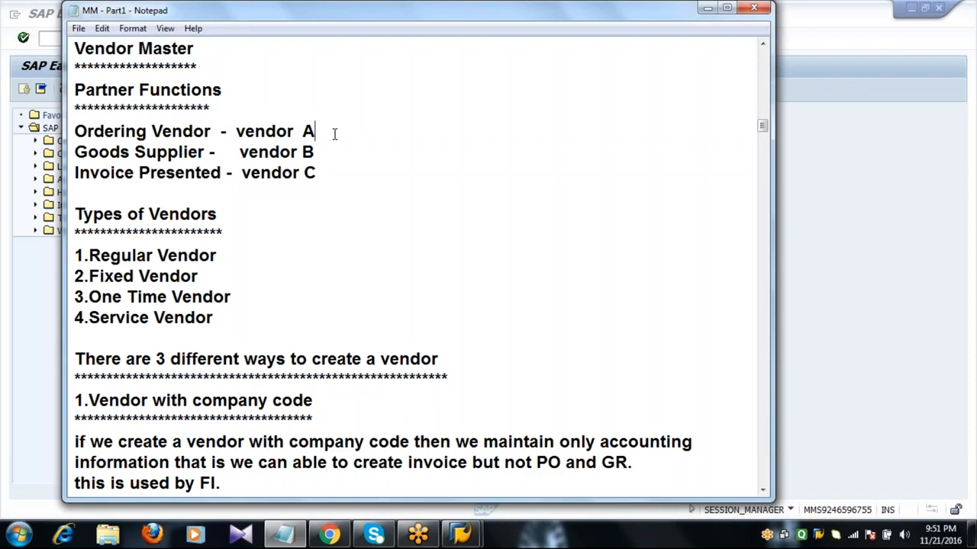
click(331, 152)
drag(331, 153, 329, 181)
click(329, 181)
double_click(321, 132)
click(321, 133)
double_click(321, 152)
double_click(322, 174)
click(323, 175)
Highlight the vendor A–C partner lines down through the Types of Vendors heading
click(320, 132)
click(325, 151)
double_click(322, 174)
double_click(321, 174)
drag(238, 131, 312, 209)
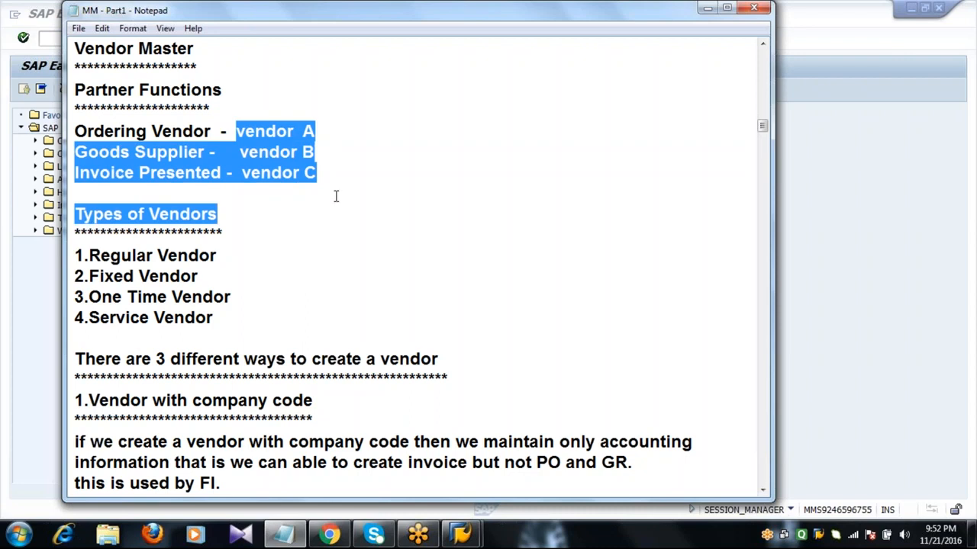
click(344, 193)
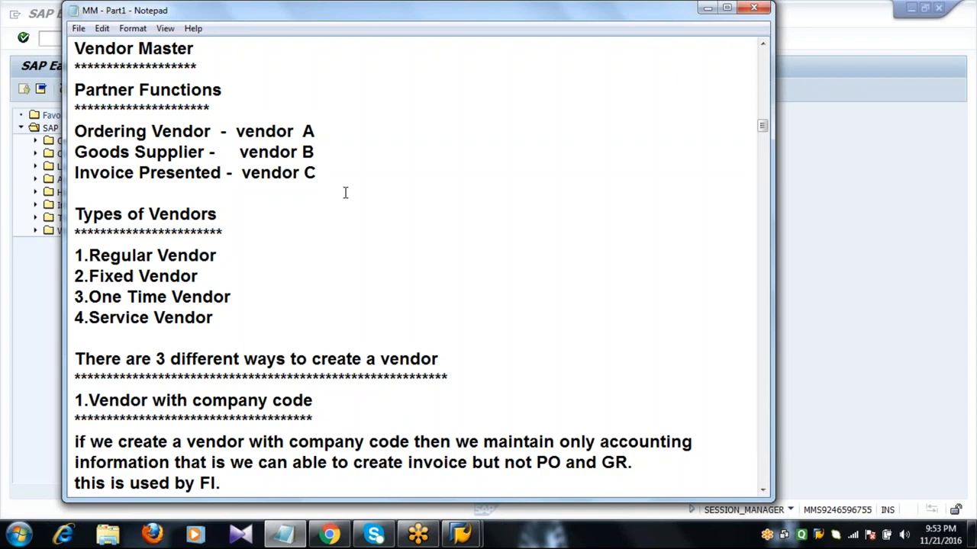
Pick out the vendor types: 1.Regular, 2.Fixed, 3.One Time and 4.Service Vendor
double_click(258, 234)
double_click(236, 254)
click(218, 277)
click(244, 297)
double_click(233, 318)
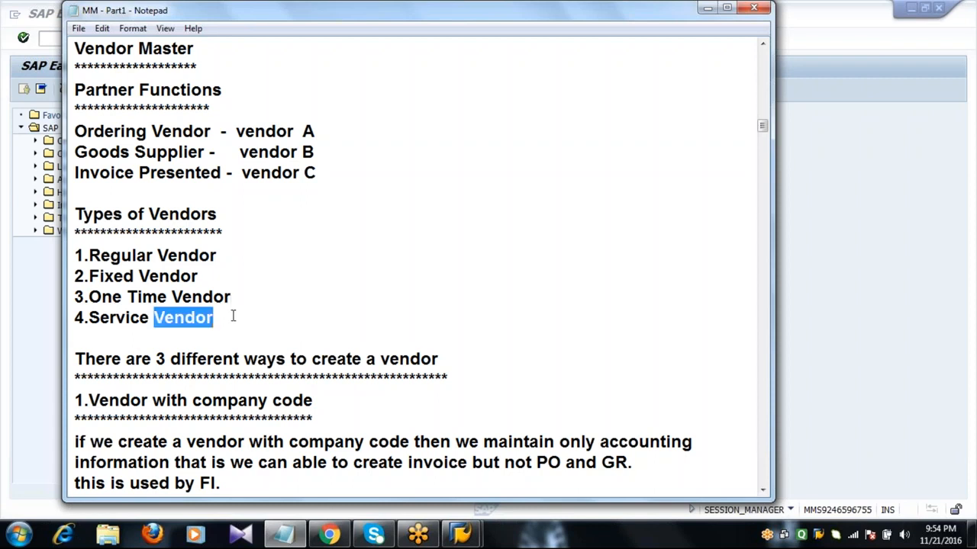
click(233, 317)
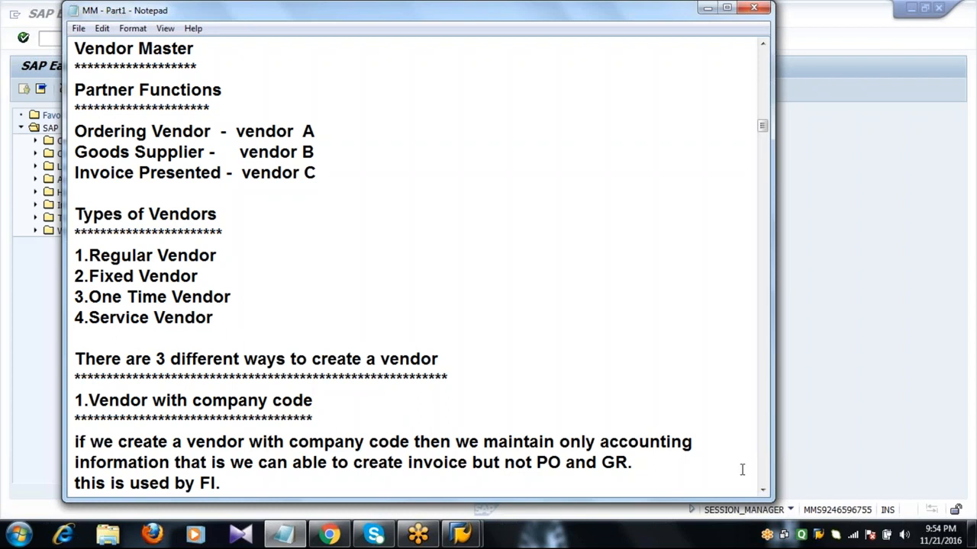
Scroll the notes down to the company-code and purchasing-org vendor sections
click(763, 492)
click(764, 492)
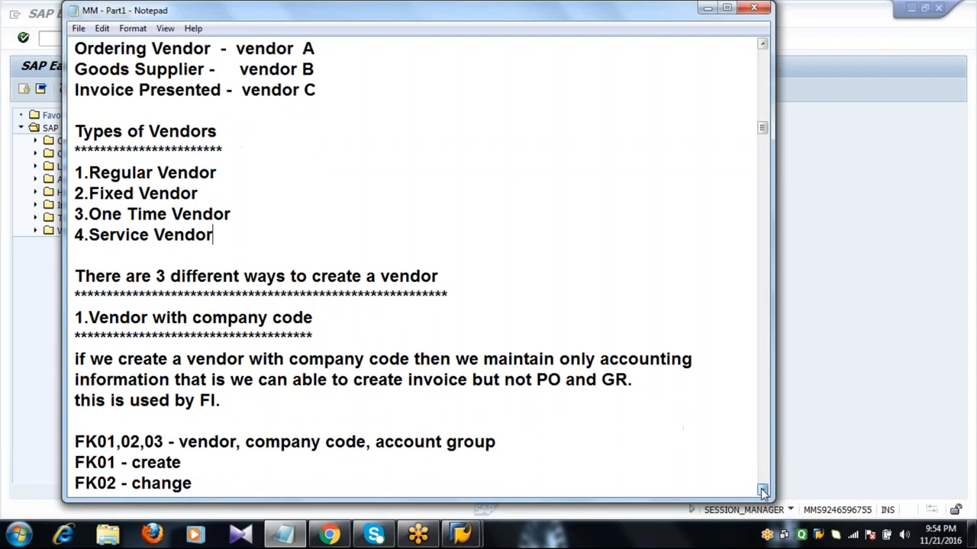
click(763, 493)
click(763, 492)
click(763, 492)
click(763, 493)
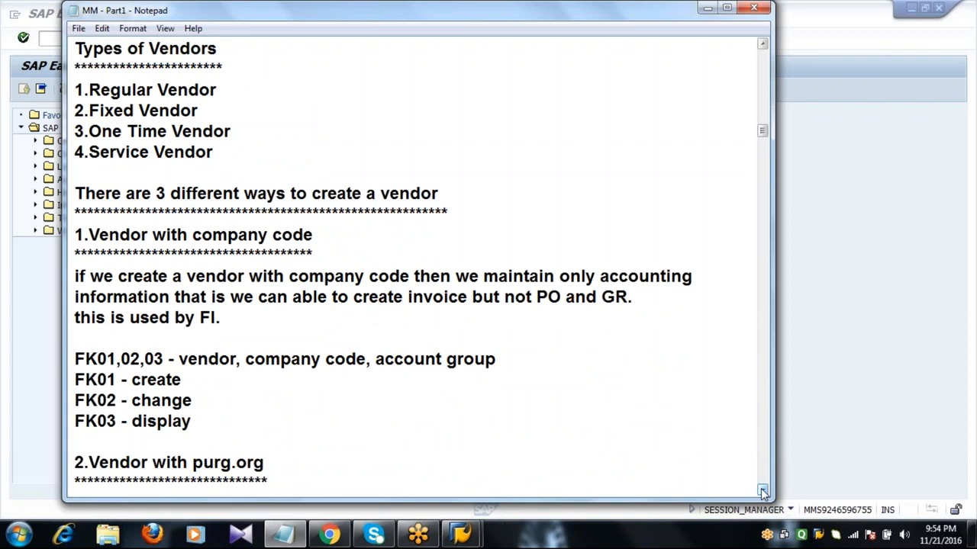
click(763, 492)
click(763, 492)
click(763, 492)
click(763, 492)
click(763, 492)
click(763, 492)
click(763, 492)
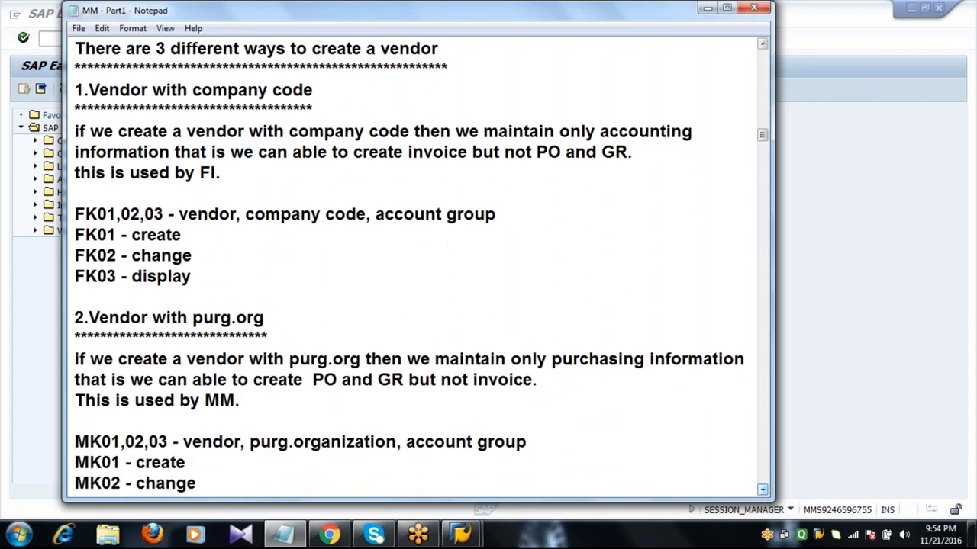
Highlight '1.Vendor with company code', its FI. note and FK01,02,03, then activate SAP
click(503, 67)
double_click(351, 109)
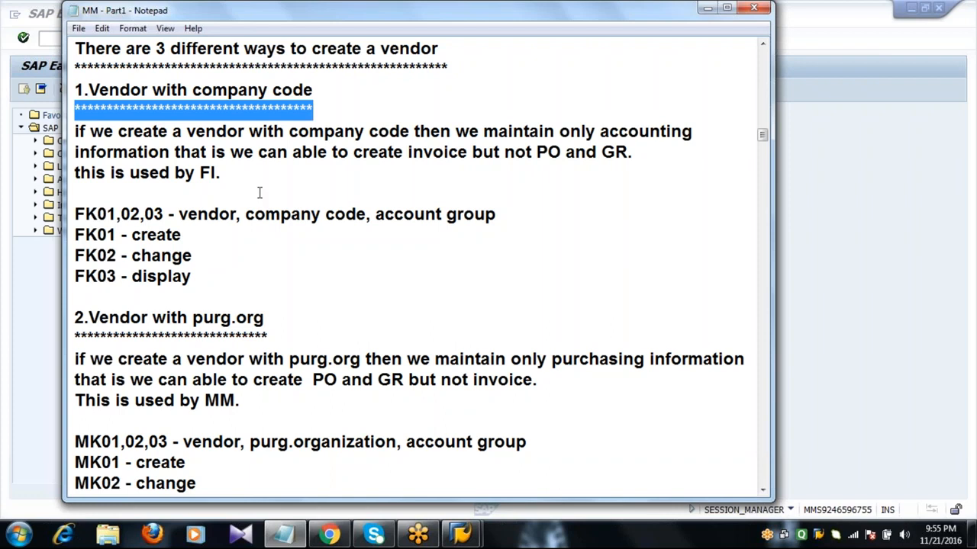
double_click(231, 175)
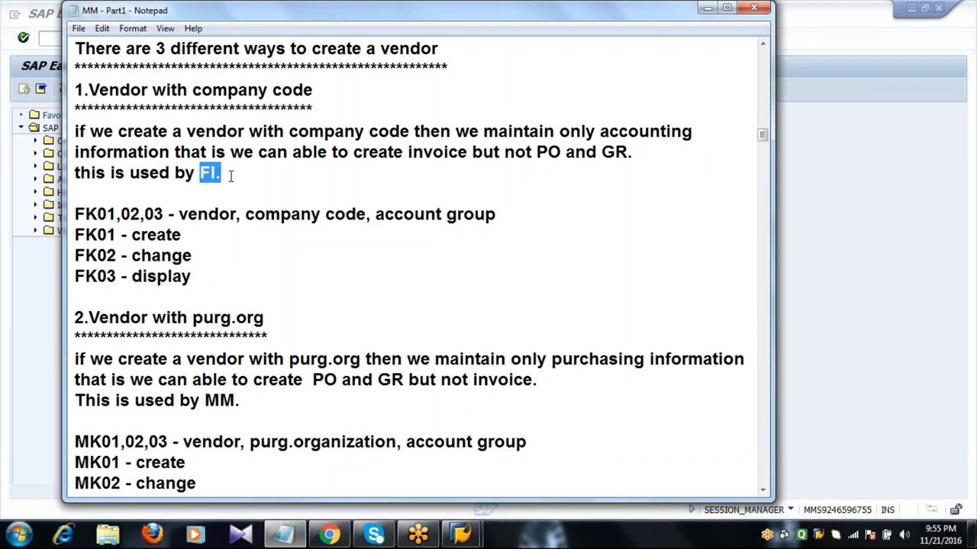
click(231, 176)
double_click(164, 214)
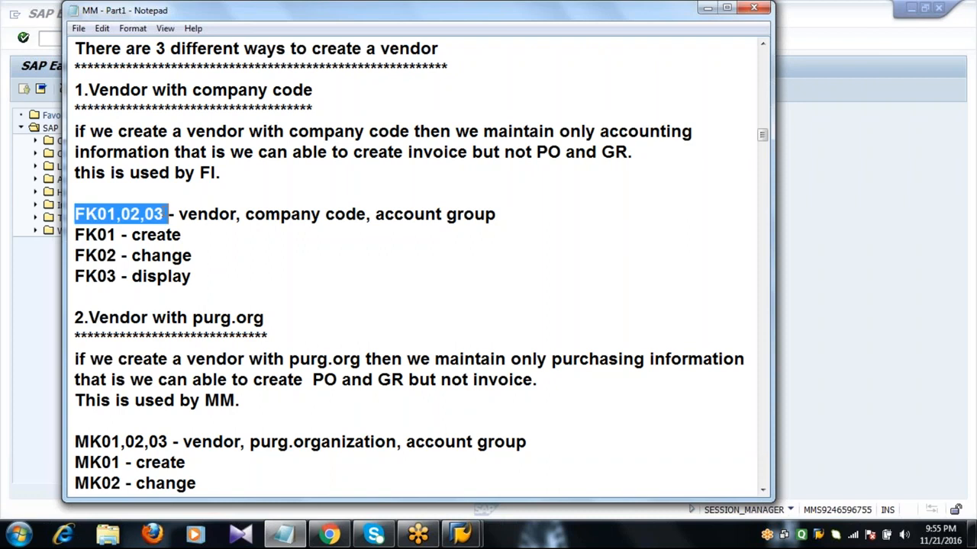
click(183, 214)
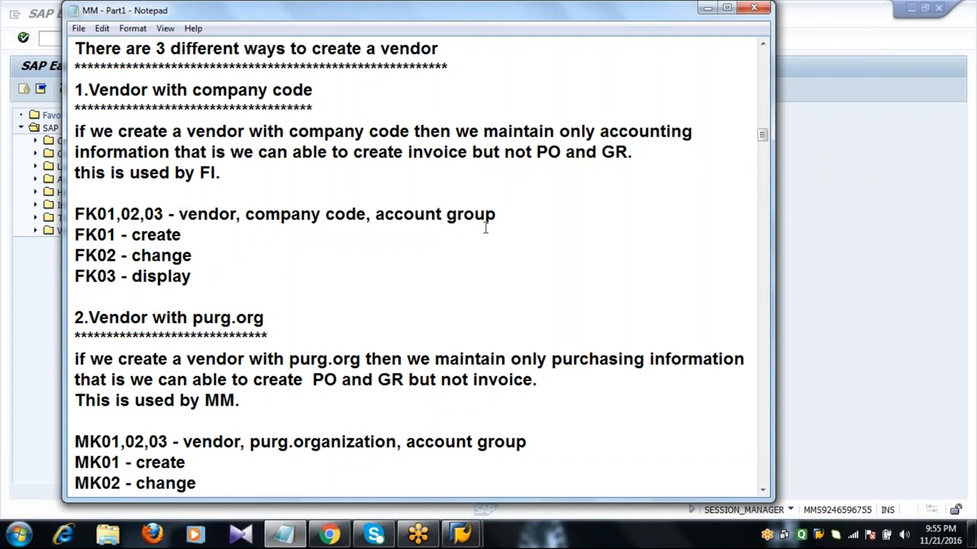
click(47, 38)
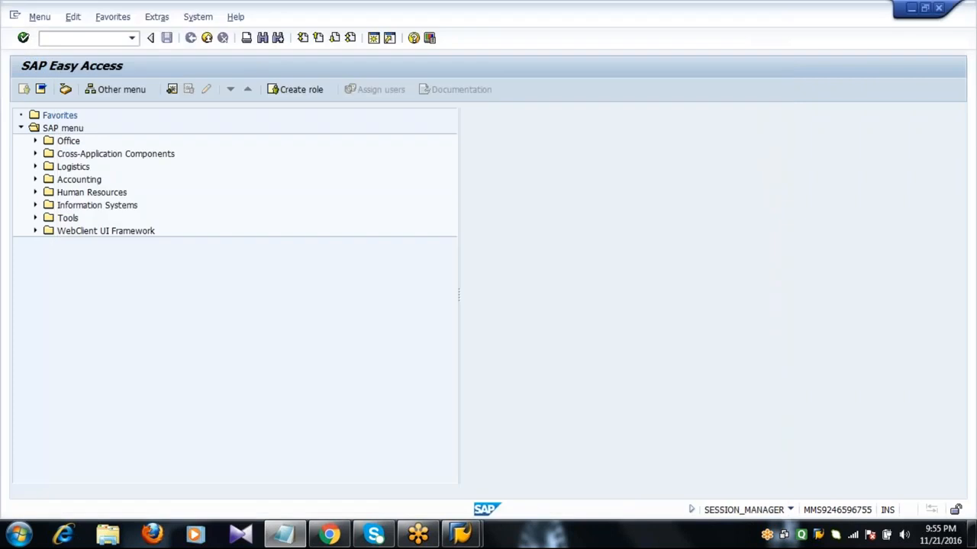
Run fk01 to show the Create Vendor initial screen, exit it, and return to Notepad
text(fk01)
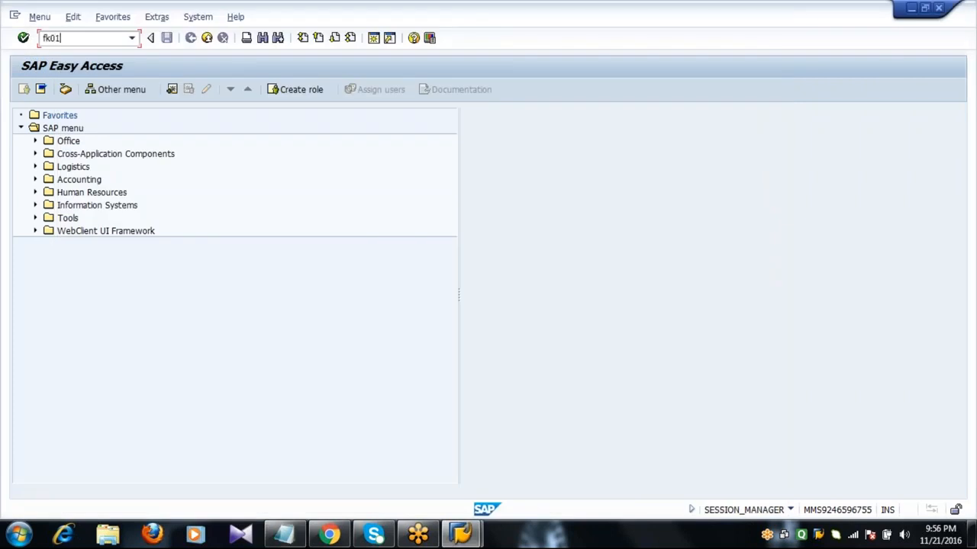
key(Return)
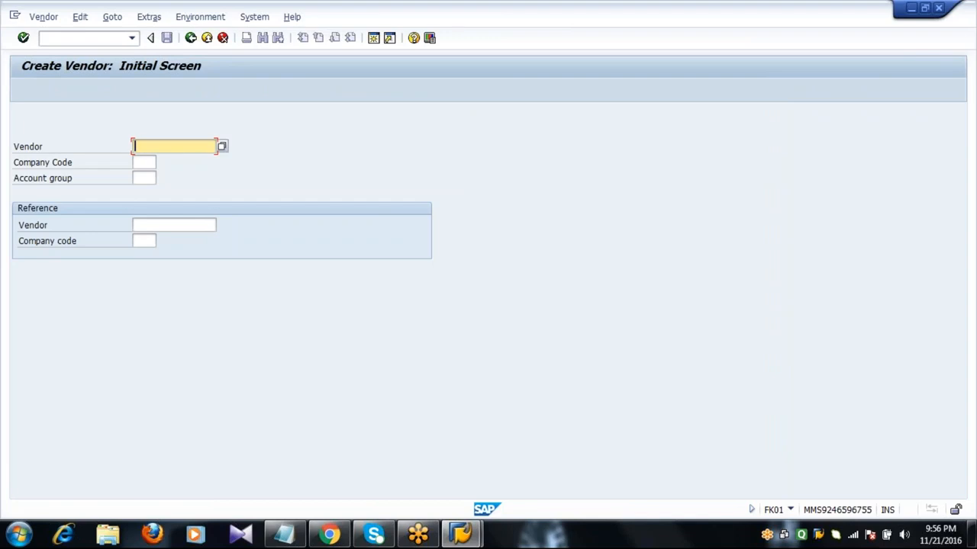
click(190, 38)
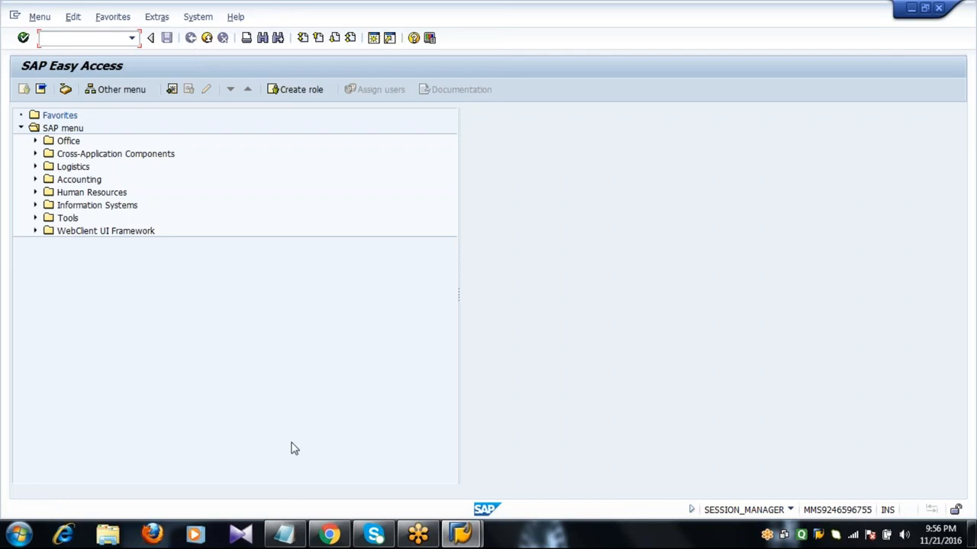
click(285, 536)
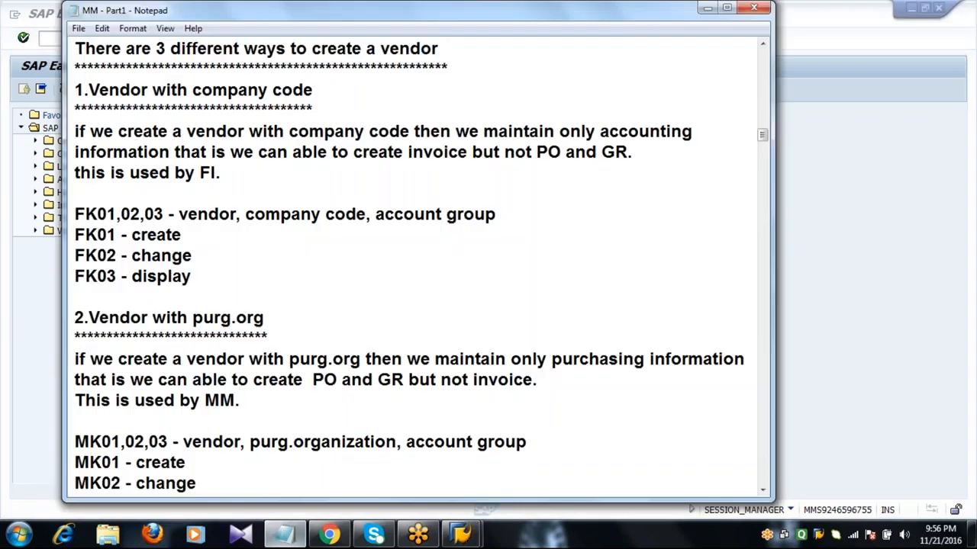
double_click(292, 329)
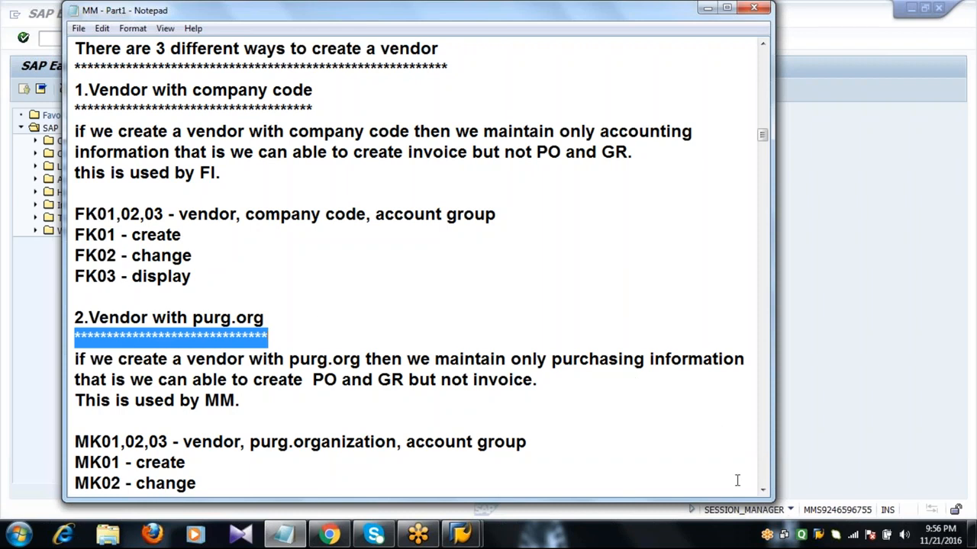
click(763, 492)
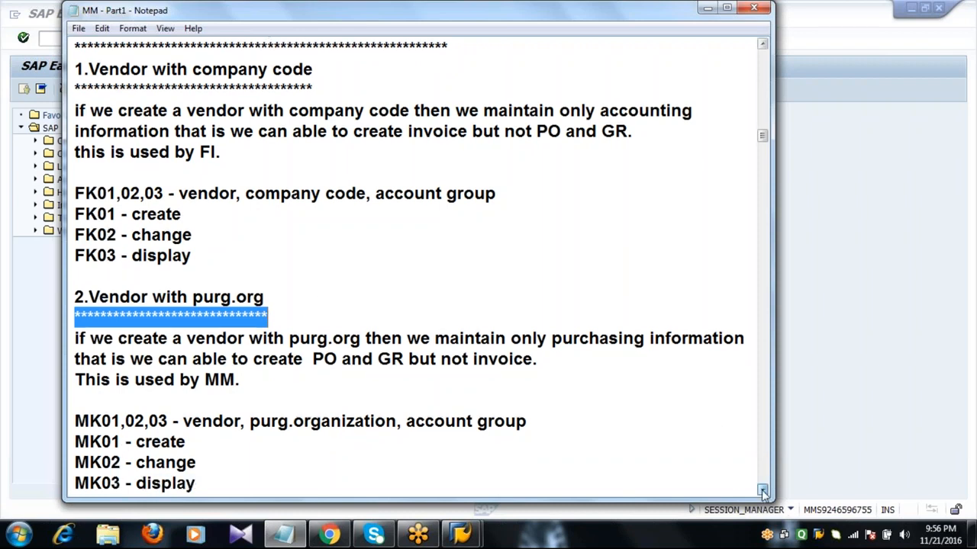
click(763, 492)
click(763, 492)
click(763, 493)
click(763, 492)
click(763, 492)
click(763, 492)
click(764, 492)
click(763, 492)
click(763, 492)
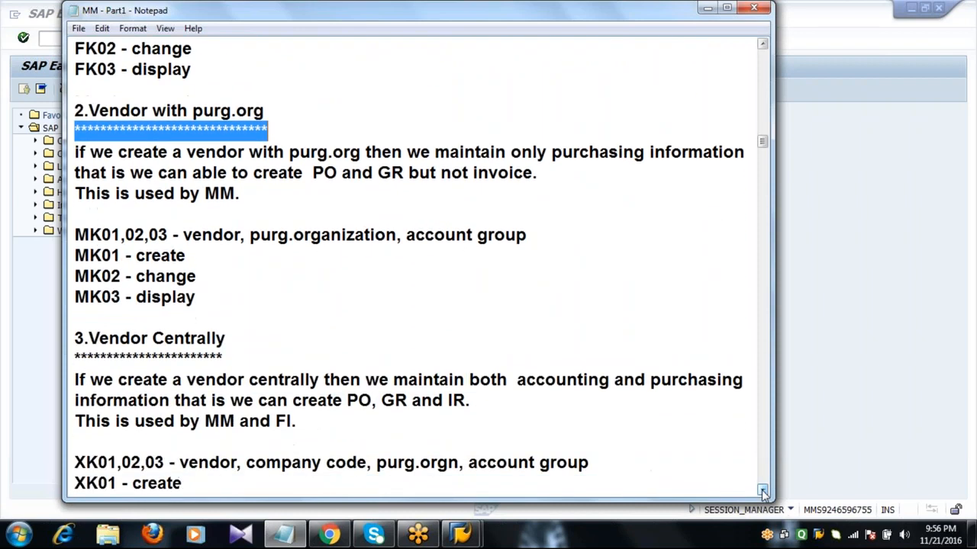
click(763, 492)
click(763, 492)
click(763, 493)
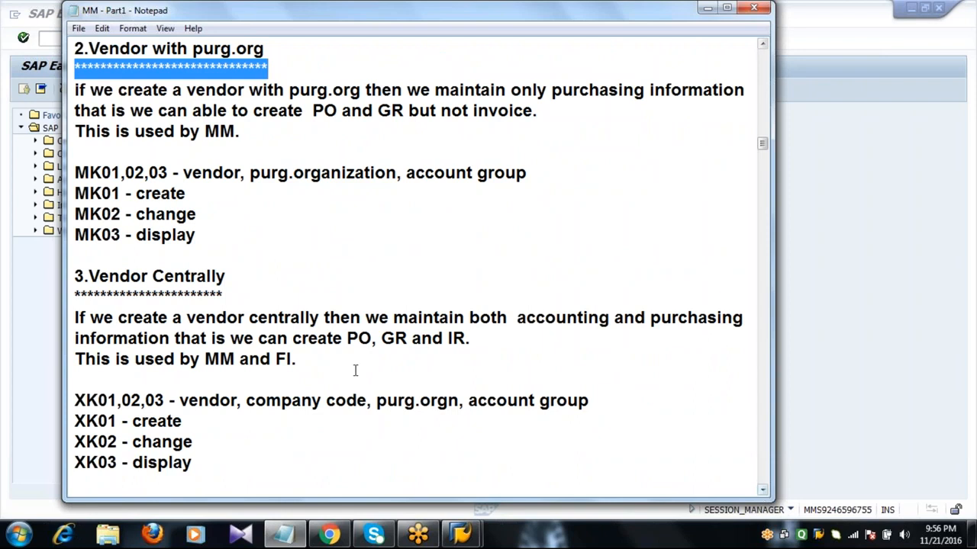
click(242, 131)
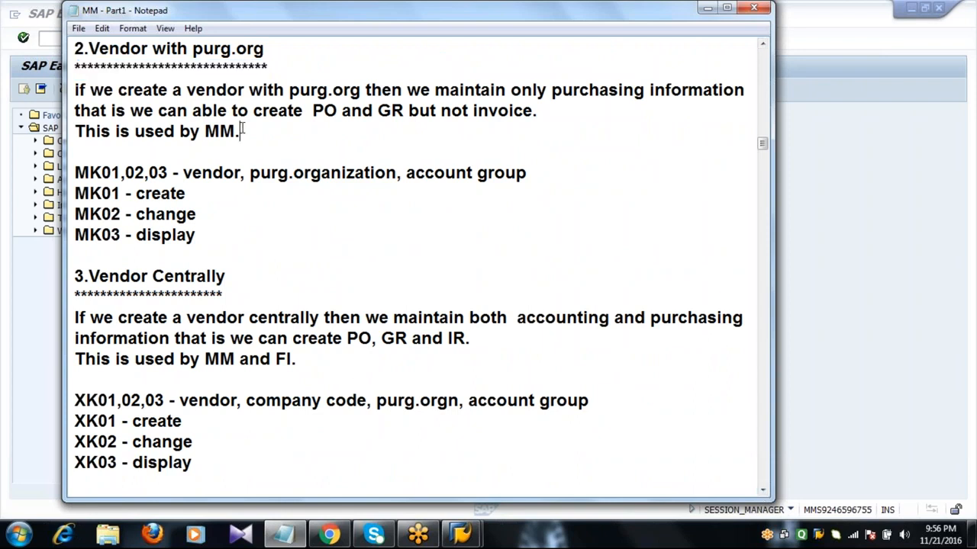
double_click(169, 172)
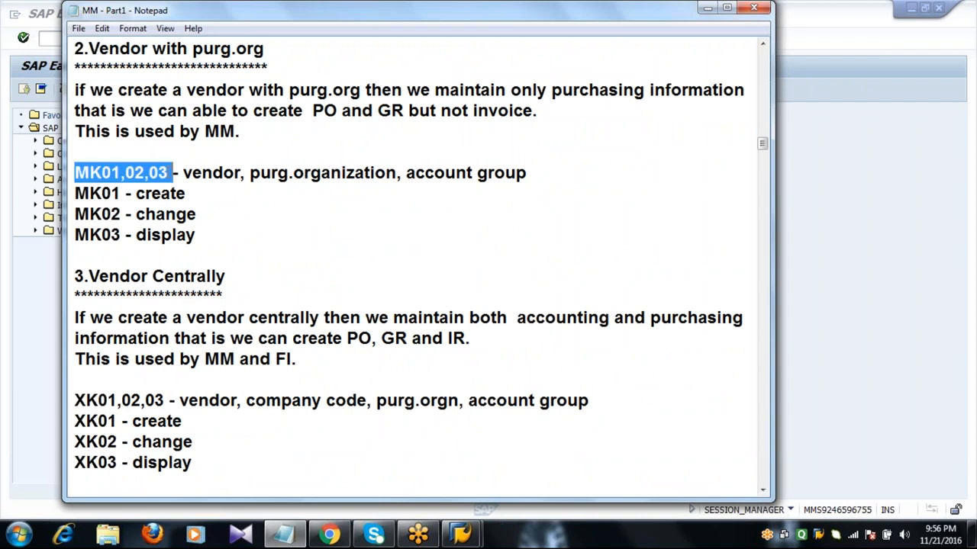
click(183, 196)
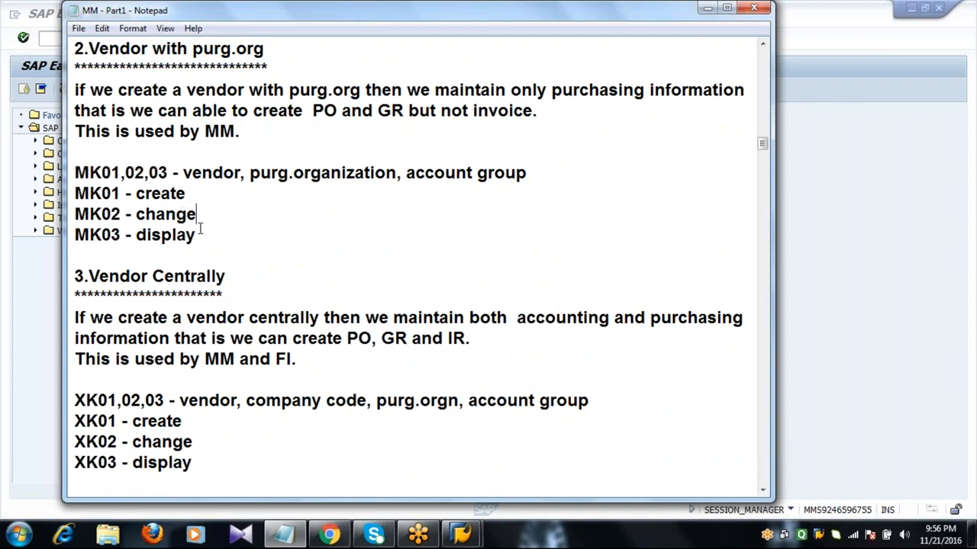
click(49, 37)
Run MK01, tab to the purchasing organization field, exit with F3 and return to Notepad
text(MK01)
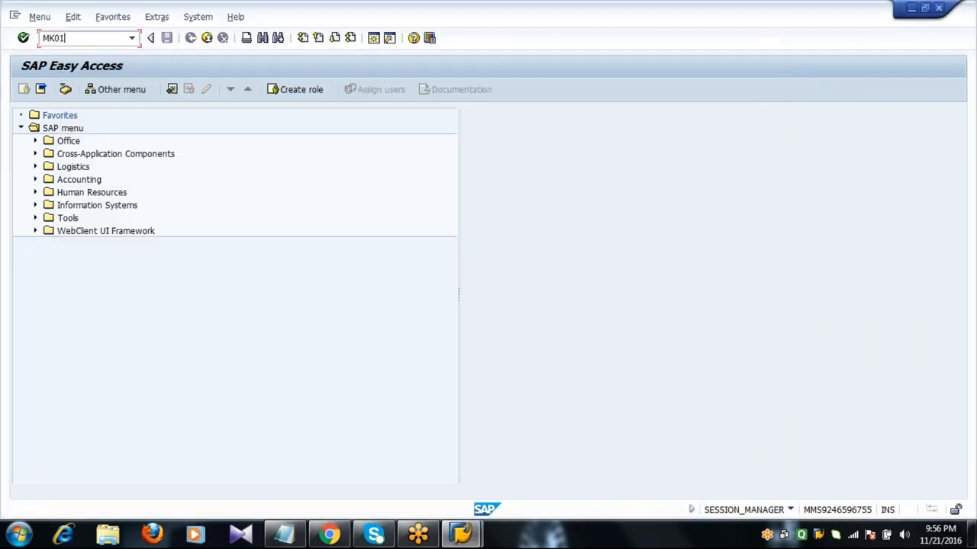
key(Return)
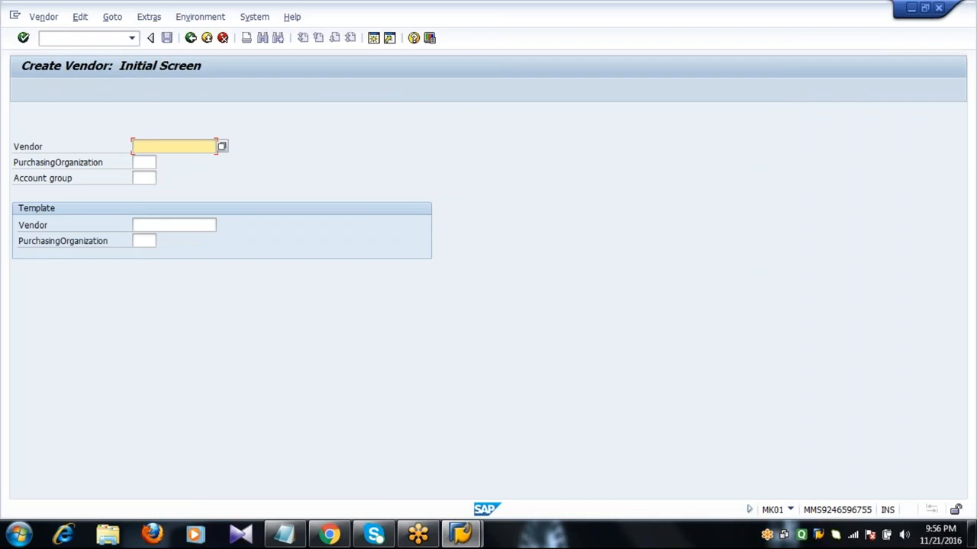
key(Tab)
key(Tab)
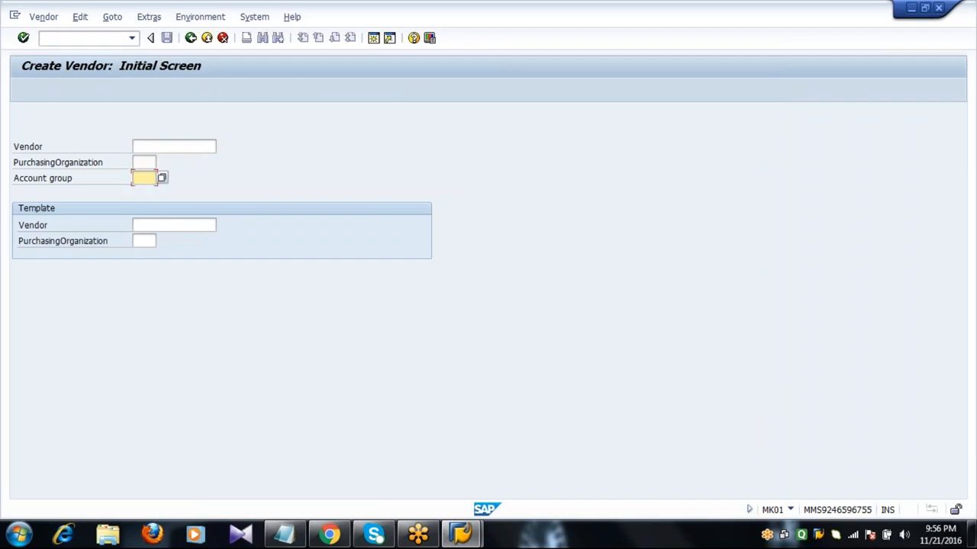
key(F3)
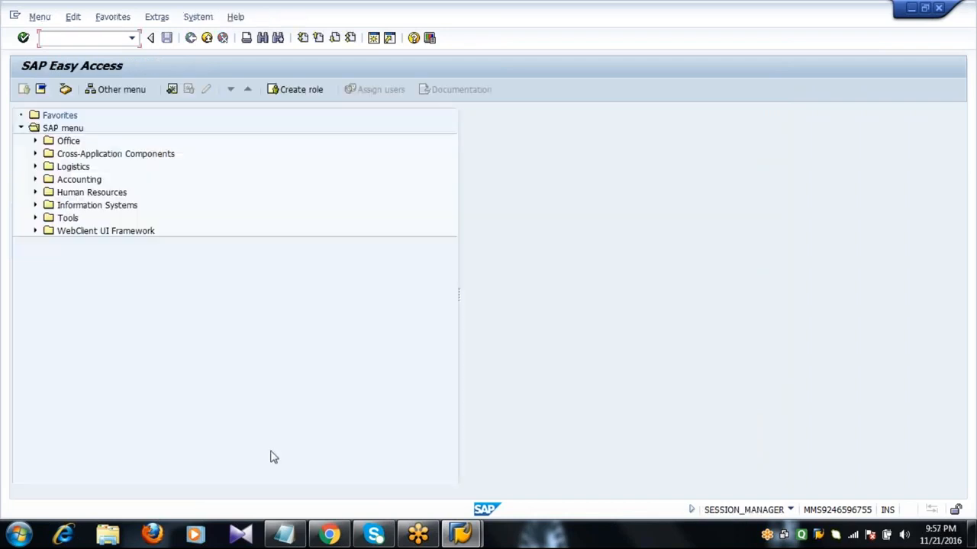
click(287, 536)
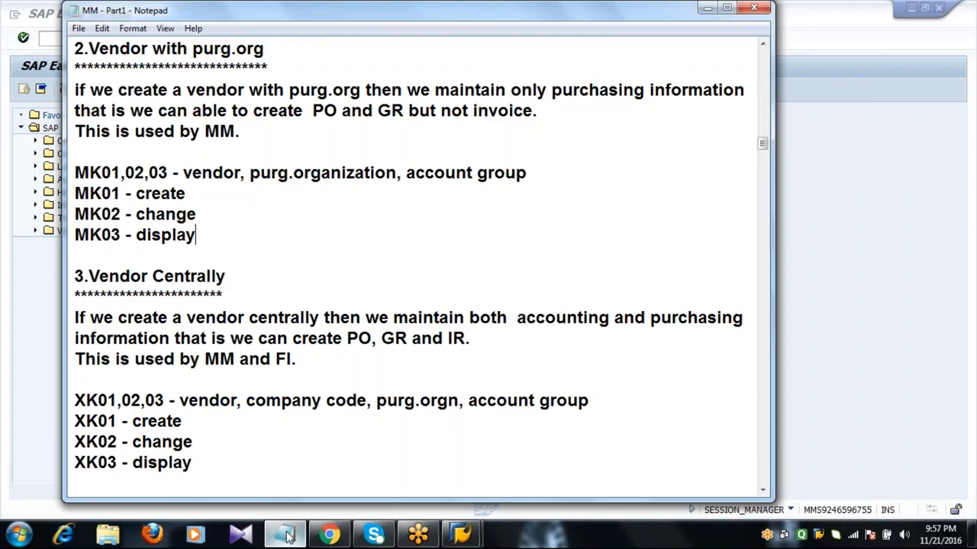
Highlight 3.Vendor Centrally and XK01,02,03, noting company code, purg.orgn and account group
double_click(250, 290)
click(251, 290)
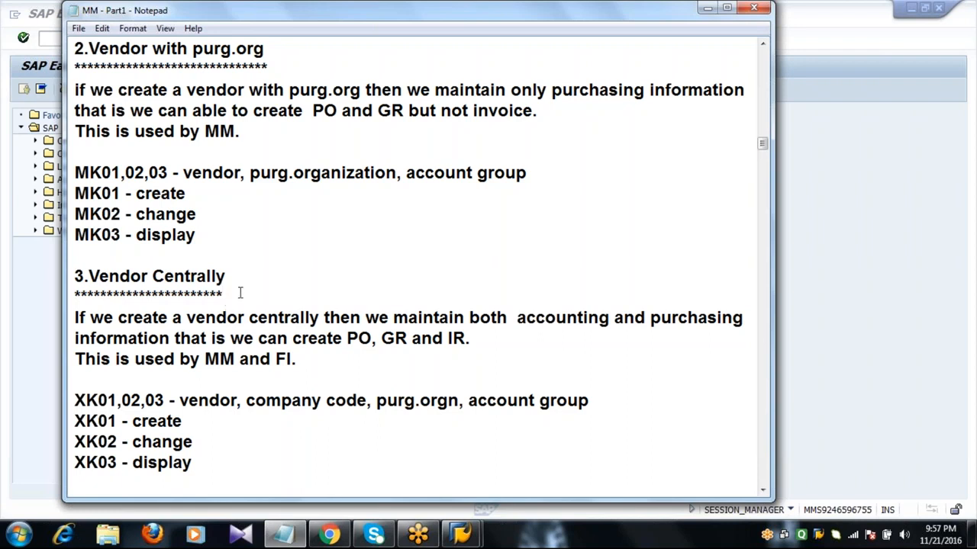
double_click(239, 293)
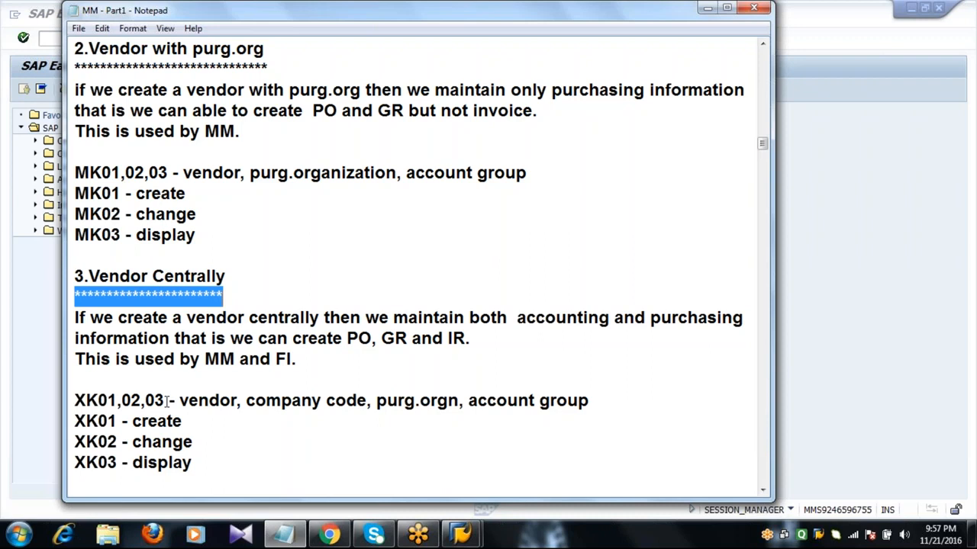
drag(165, 400, 74, 401)
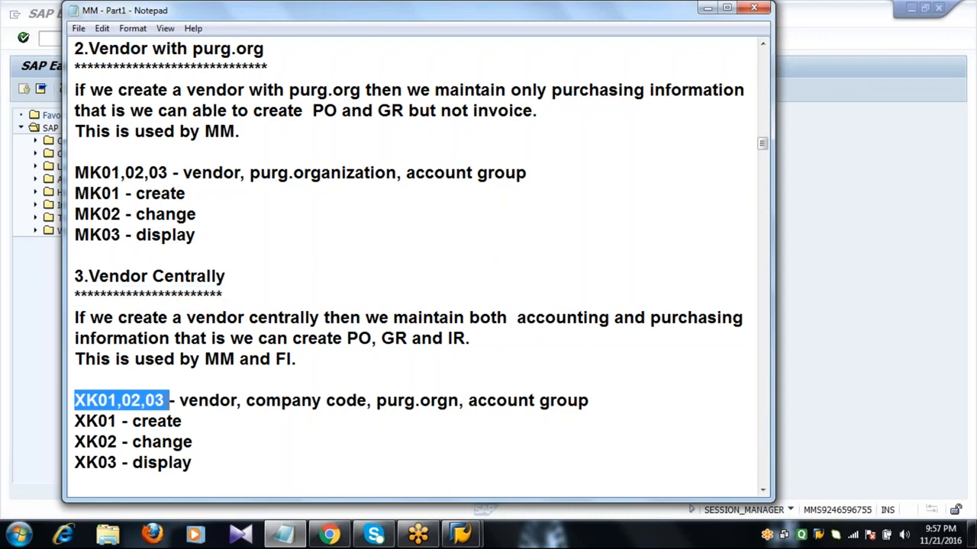
click(208, 400)
click(292, 400)
click(416, 398)
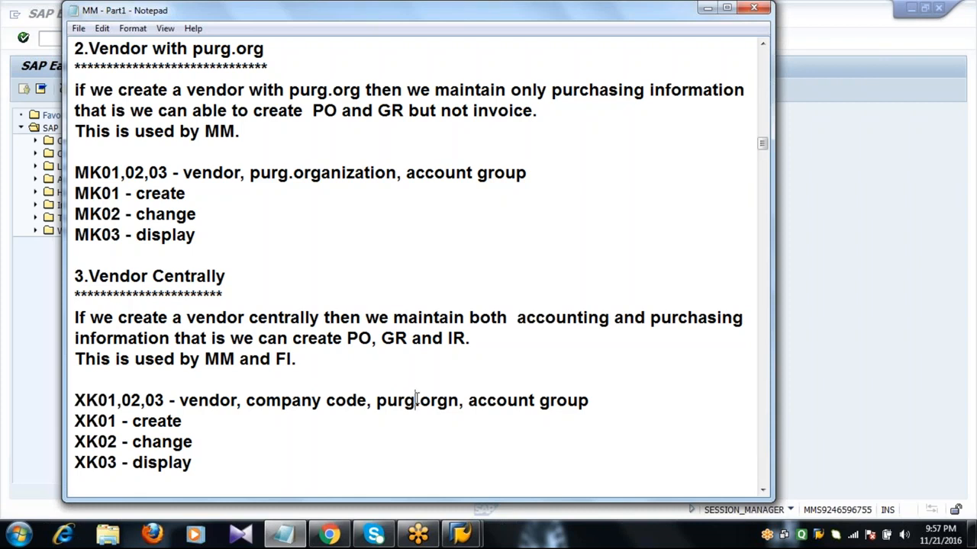
click(551, 395)
Run XK01, step through Company Code, Purchasing Organization and Account group, then exit with F3
click(46, 38)
text(XK01)
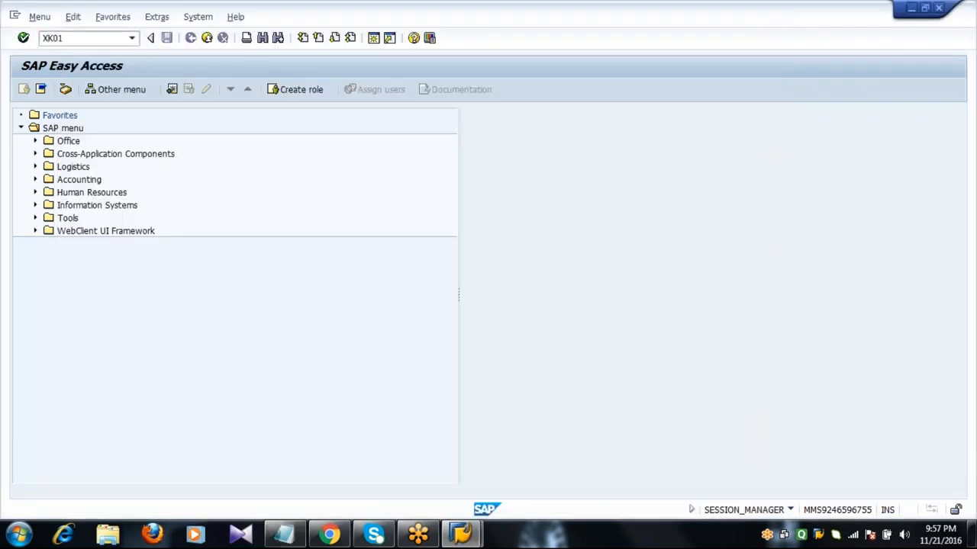
key(Return)
click(144, 162)
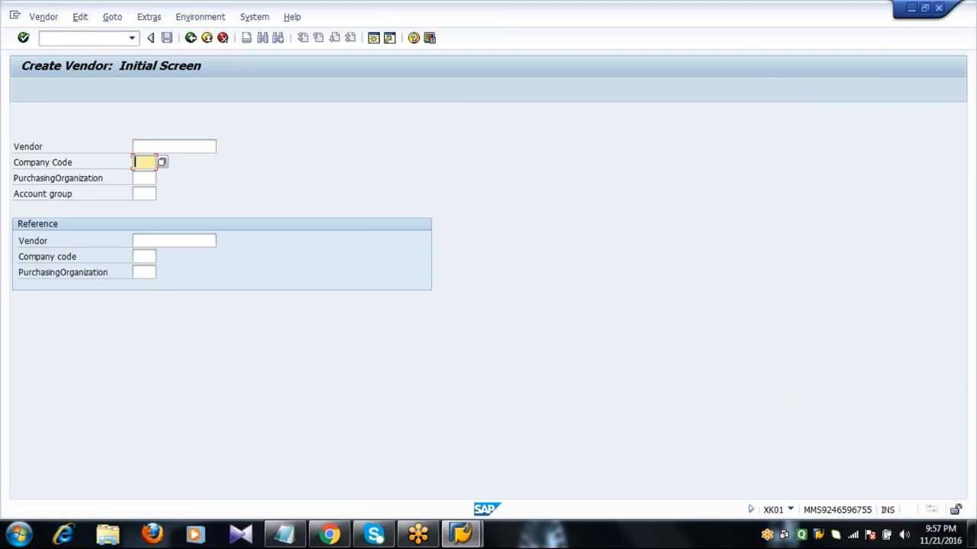
click(144, 178)
click(143, 193)
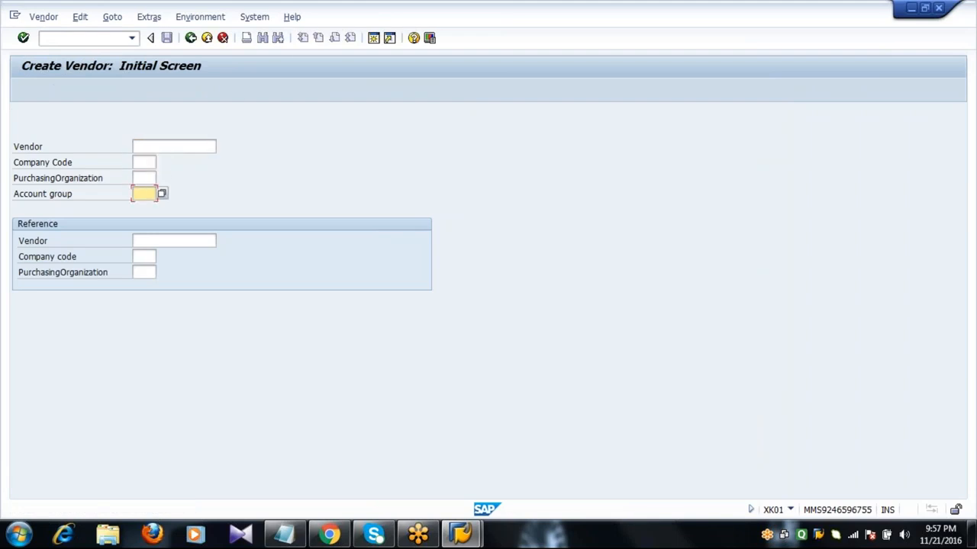
key(F3)
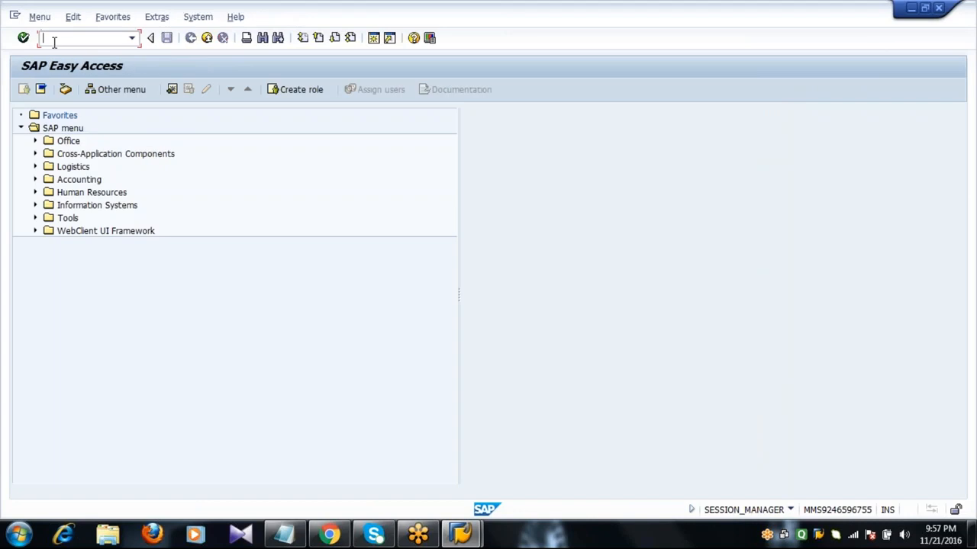
Scroll the notes to Configuration Settings and highlight the spro path with its two steps
click(287, 534)
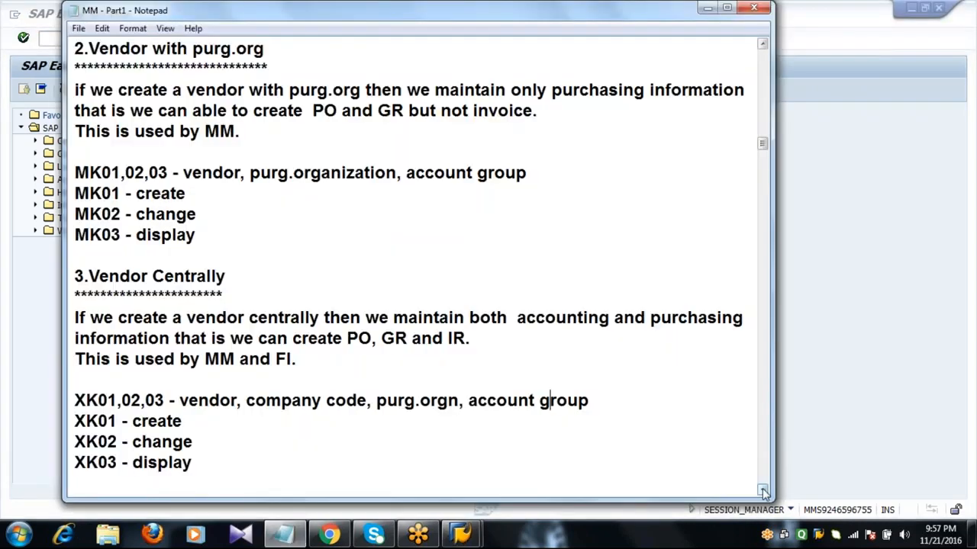
scroll(763, 491, down, 3)
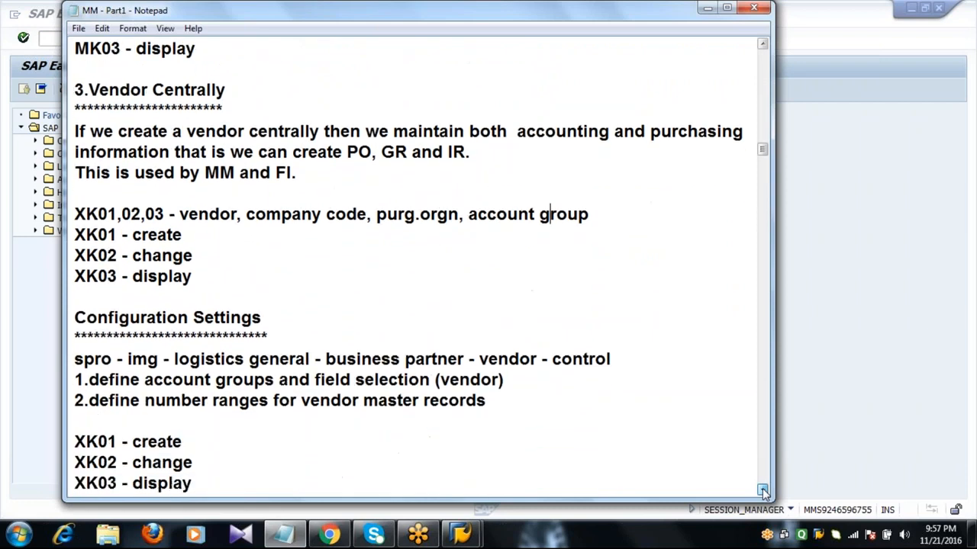
scroll(763, 491, down, 4)
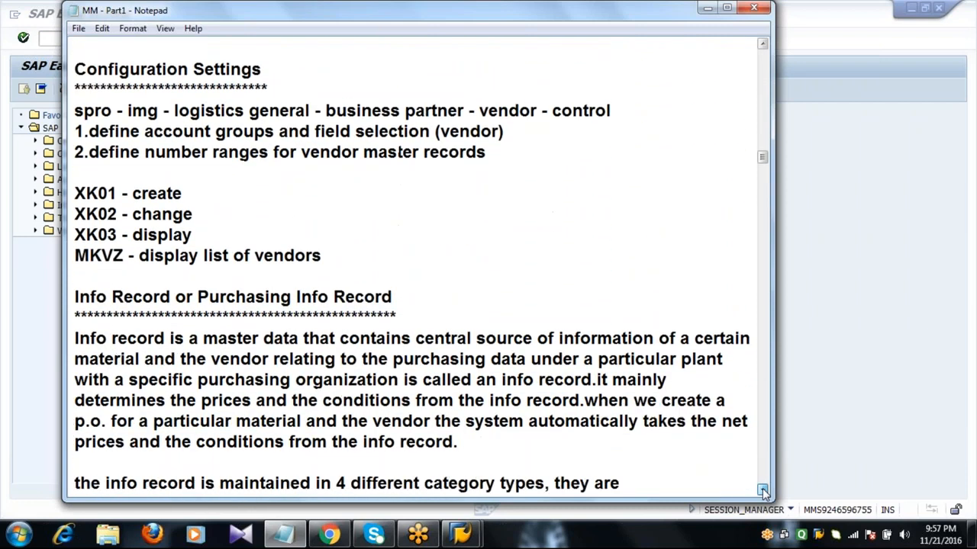
scroll(763, 491, down, 1)
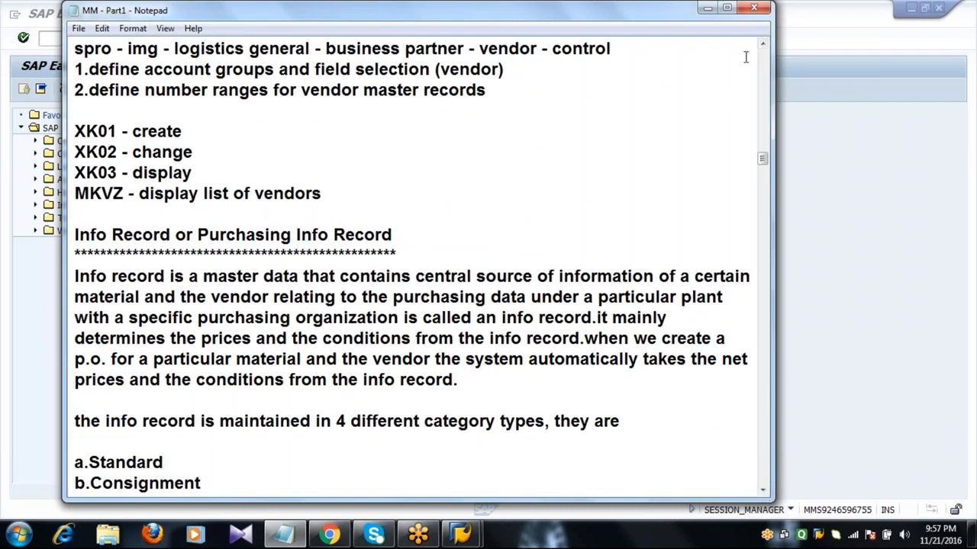
click(762, 43)
click(762, 43)
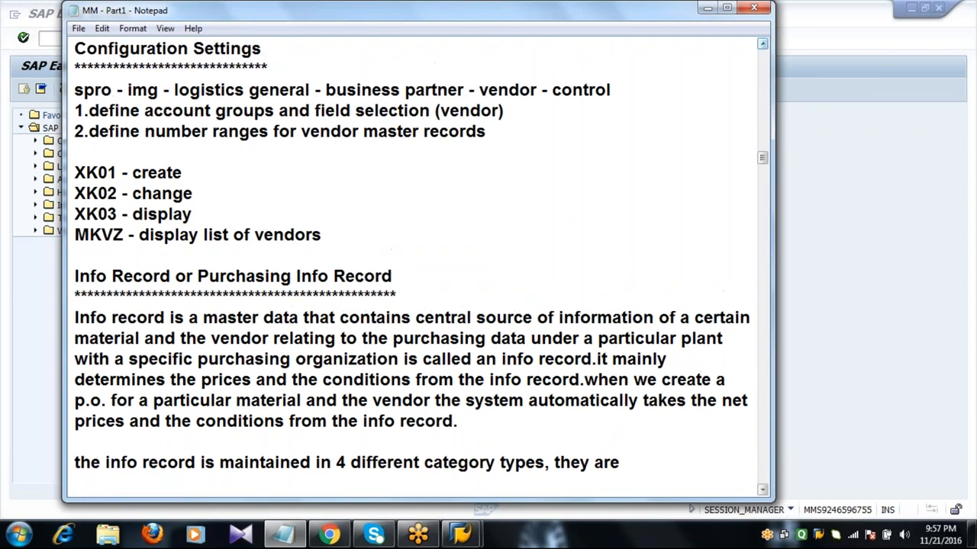
click(75, 92)
drag(76, 92, 550, 148)
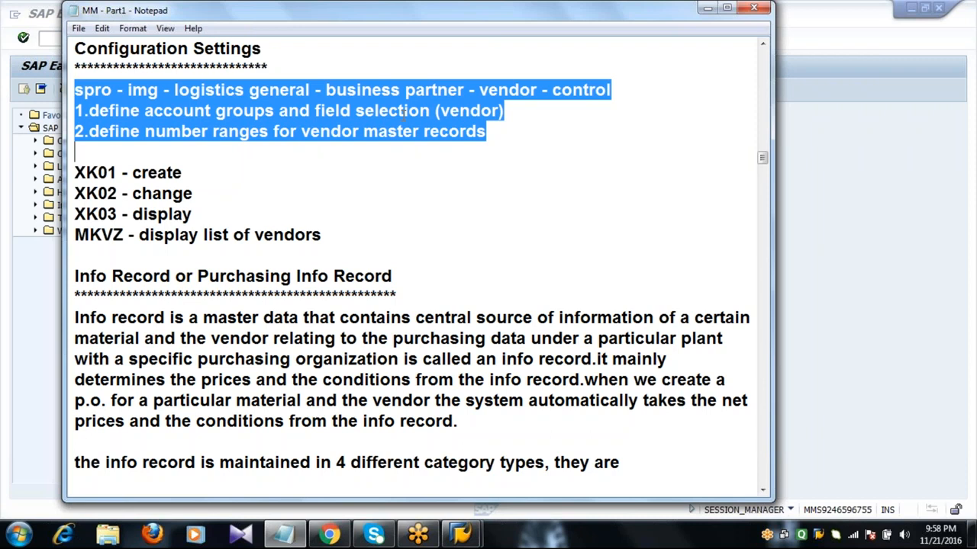
click(141, 111)
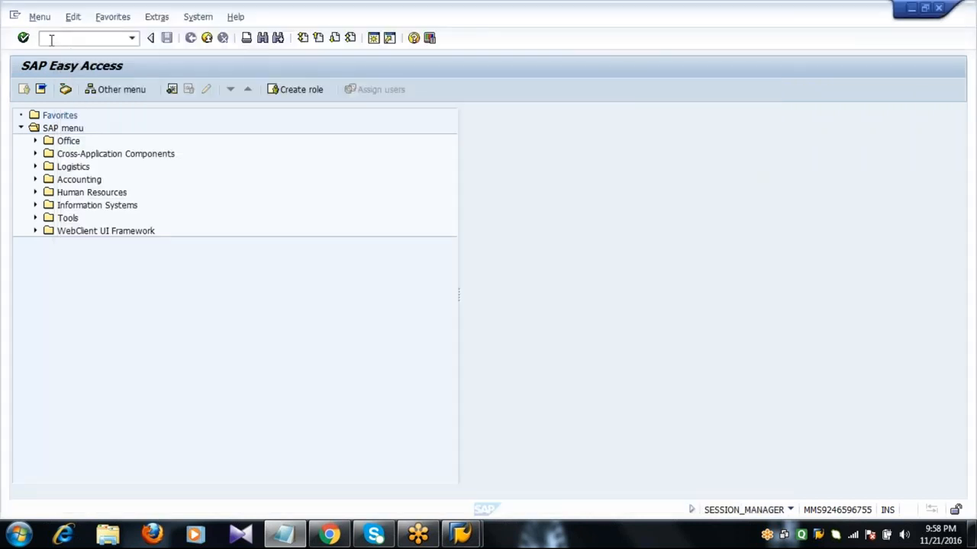
click(50, 40)
Run spro and expand the Reference IMG to Logistics - General > Business Partner > Vendors > Control
text(spro)
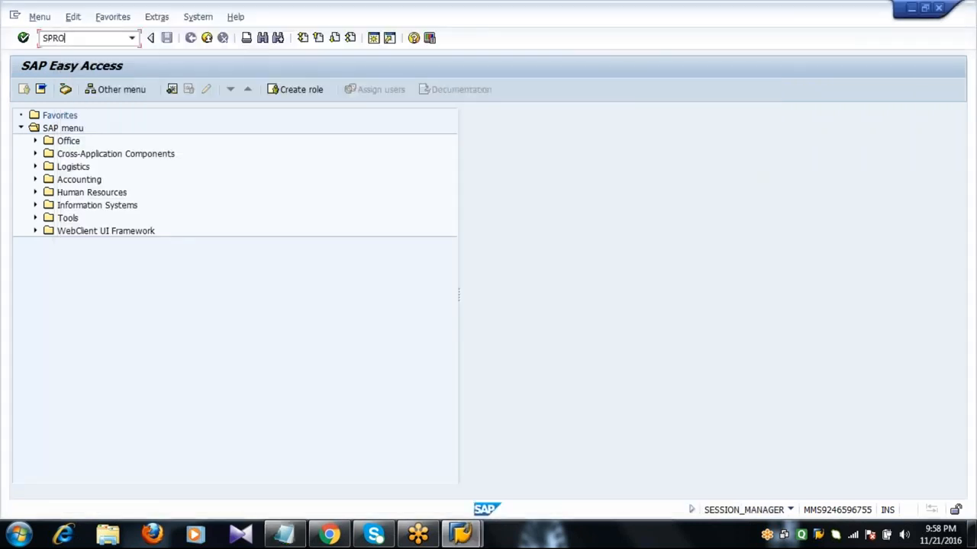
key(Return)
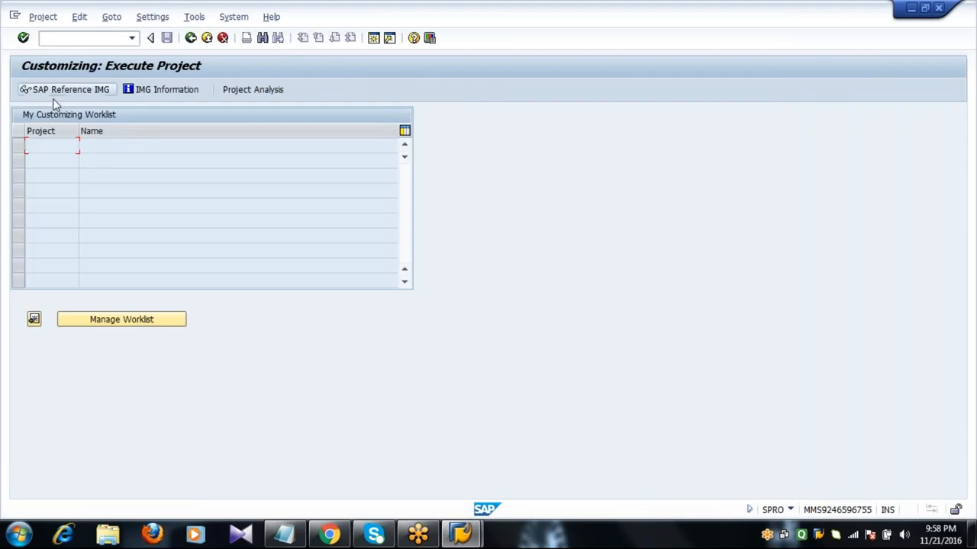
click(60, 90)
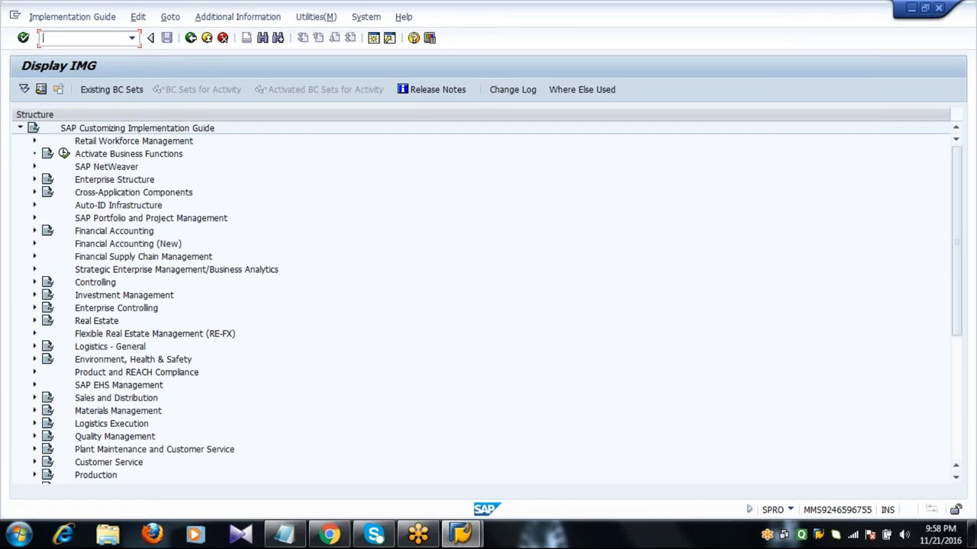
click(34, 348)
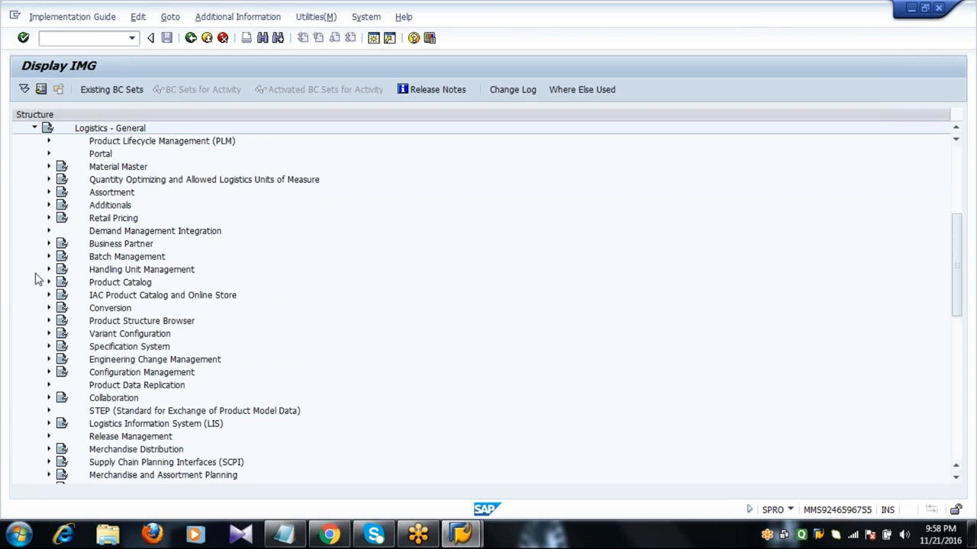
click(49, 243)
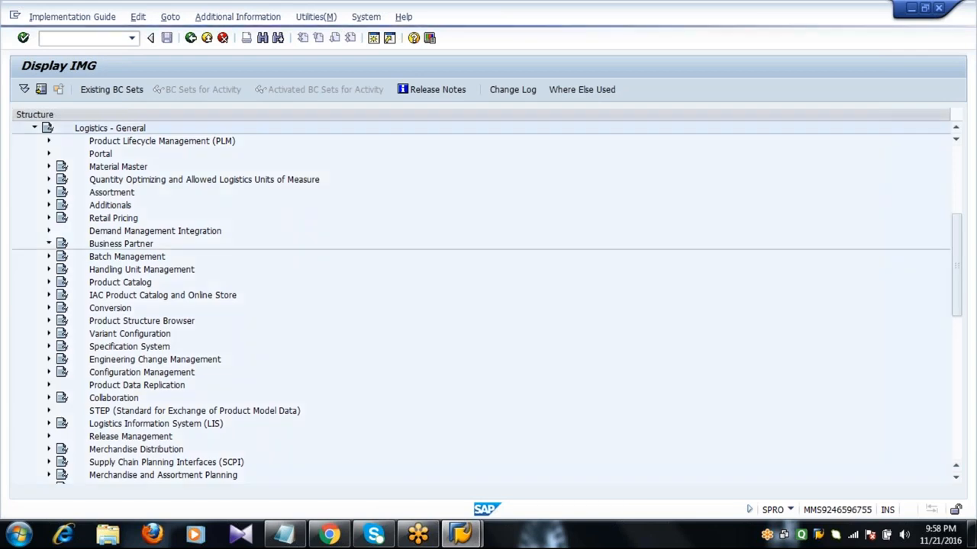
click(63, 322)
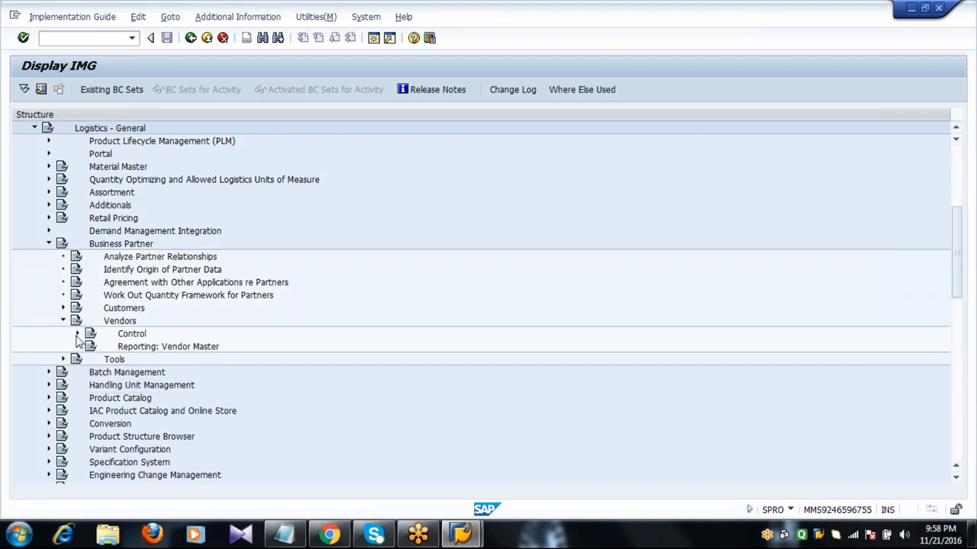
click(77, 335)
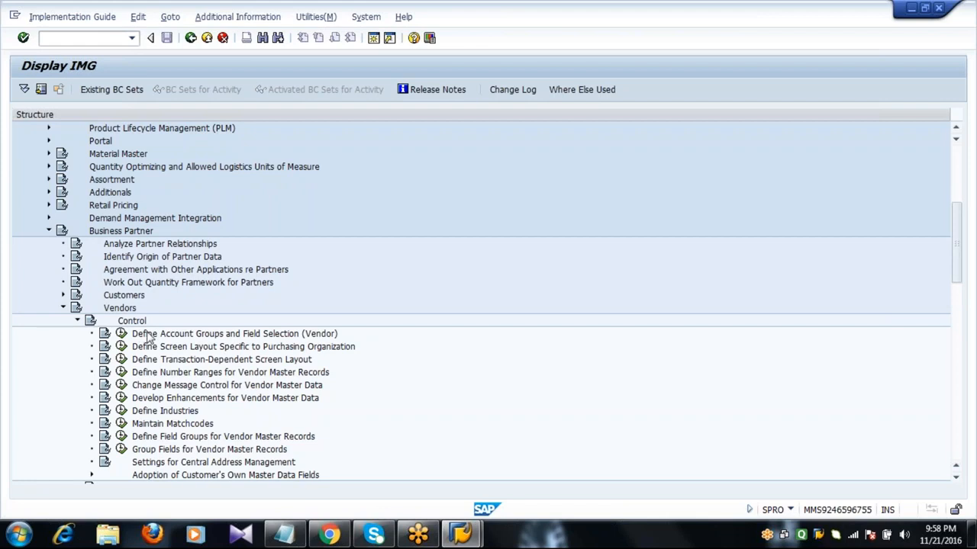
click(145, 336)
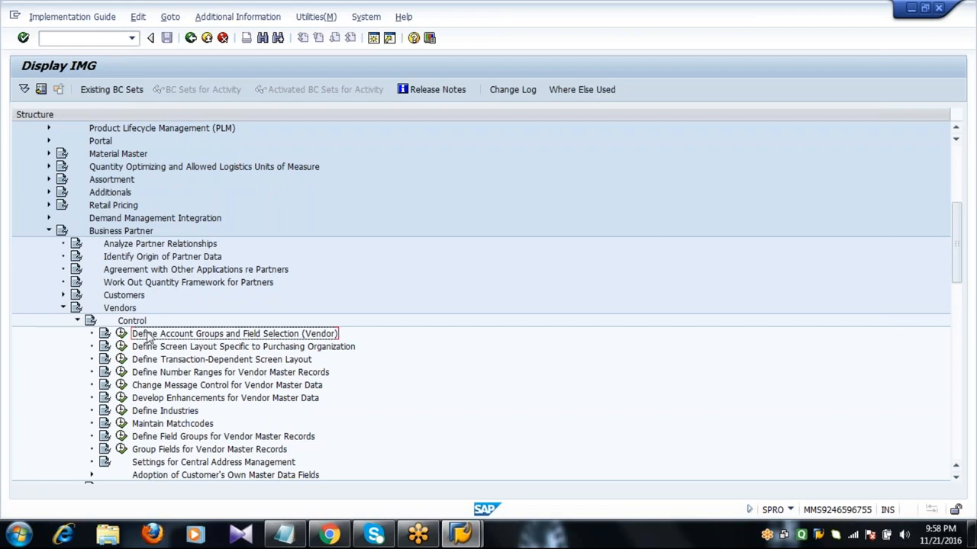
Execute Define Account Groups and Field Selection (Vendor)
click(955, 477)
click(955, 478)
scroll(956, 477, down, 3)
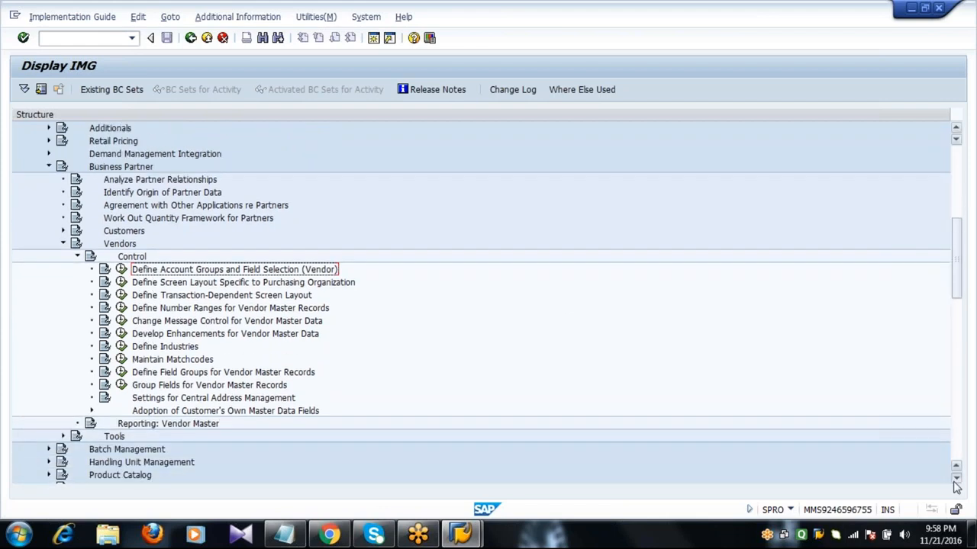
click(956, 479)
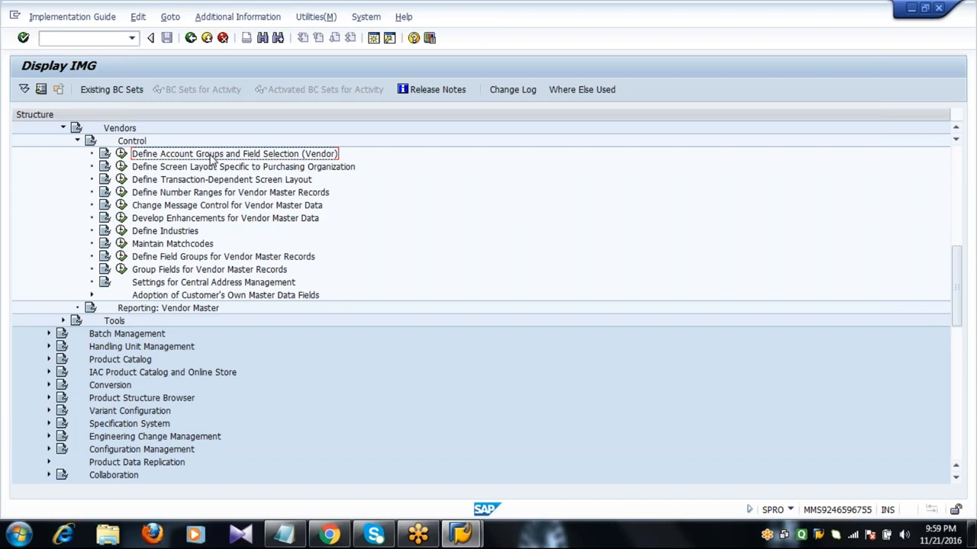
click(122, 154)
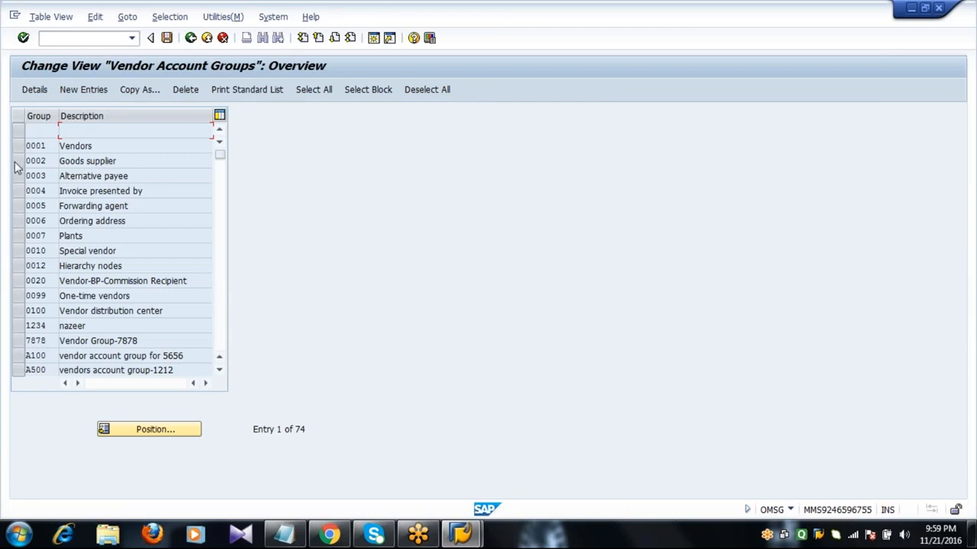
Copy 0002 Goods supplier as account group 2001 named 'Vendor Account Group 2001'
click(16, 162)
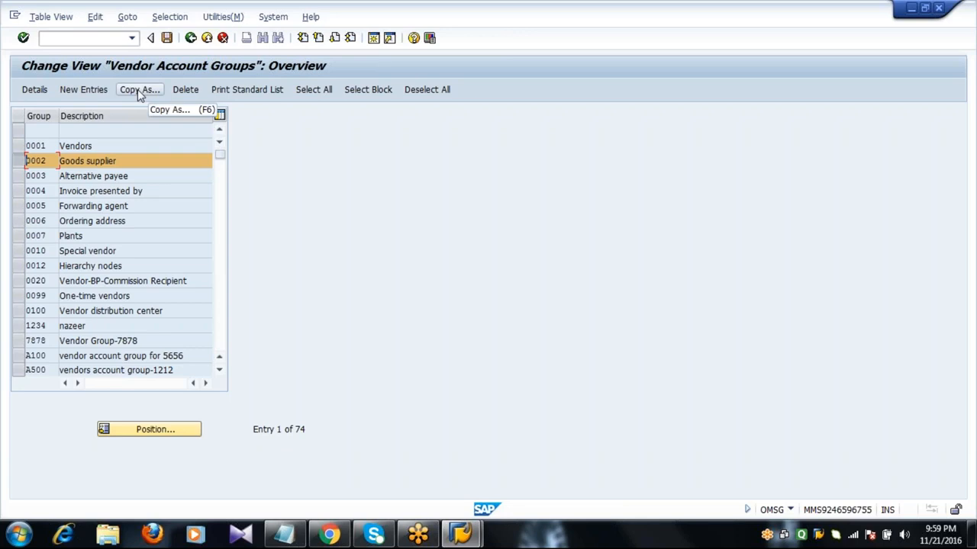
click(137, 89)
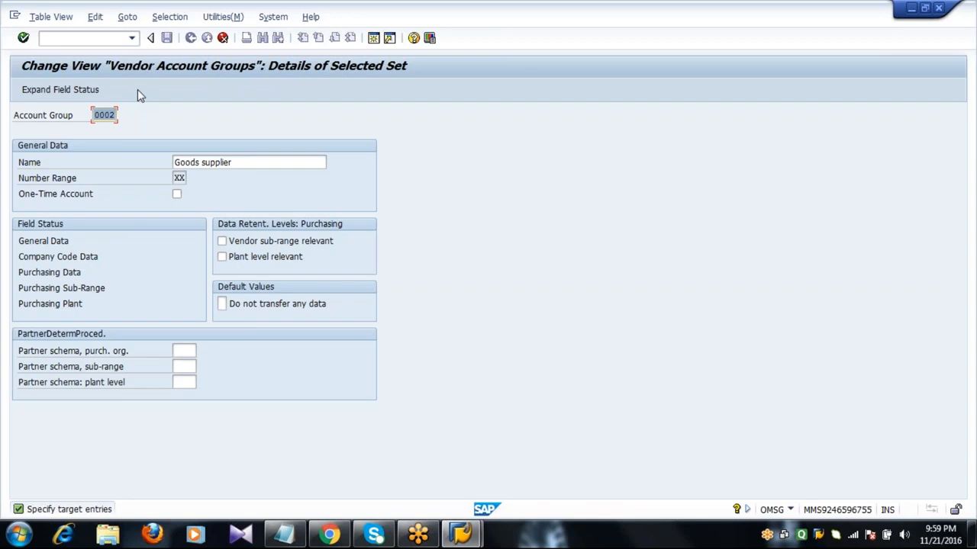
text(2001)
key(Tab)
text(V)
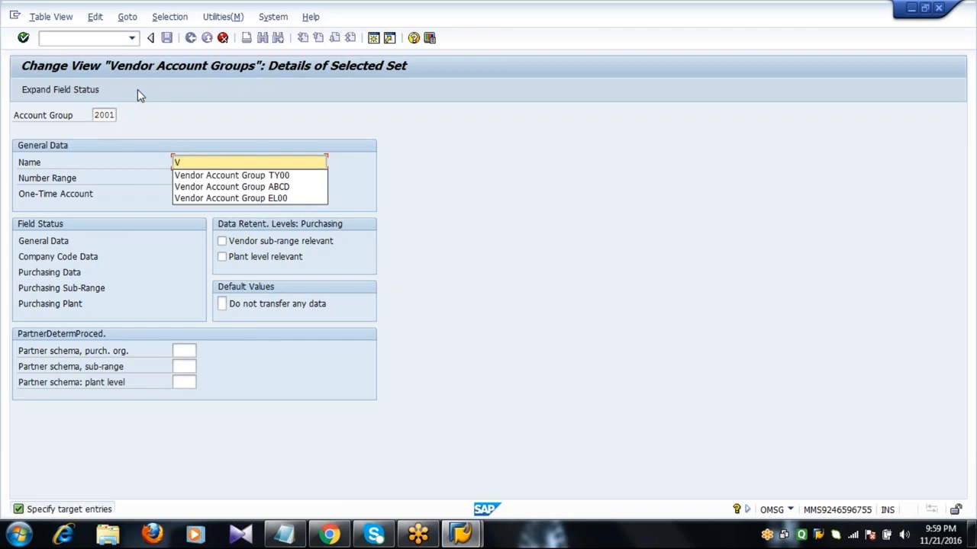
key(Down)
key(Return)
key(BackSpace)
key(BackSpace)
key(BackSpace)
key(BackSpace)
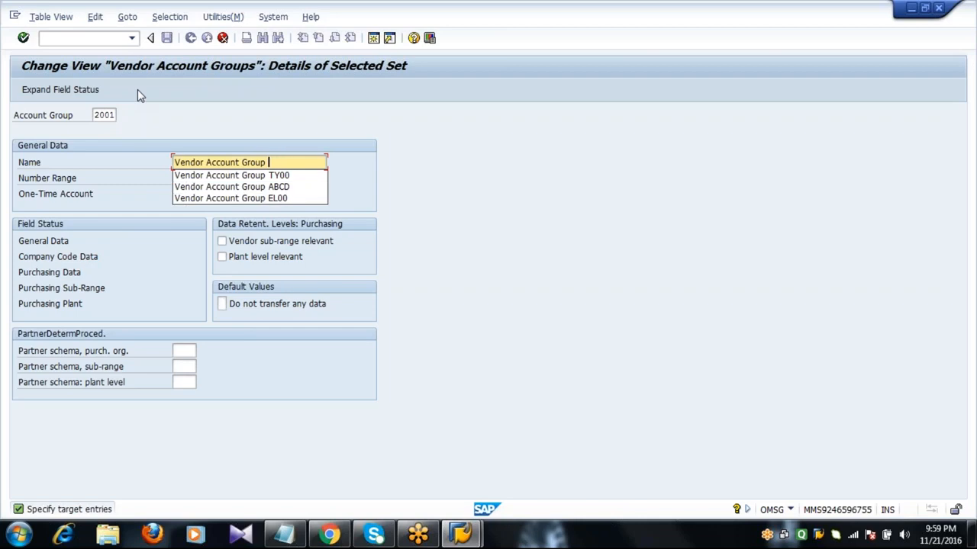
text(2001)
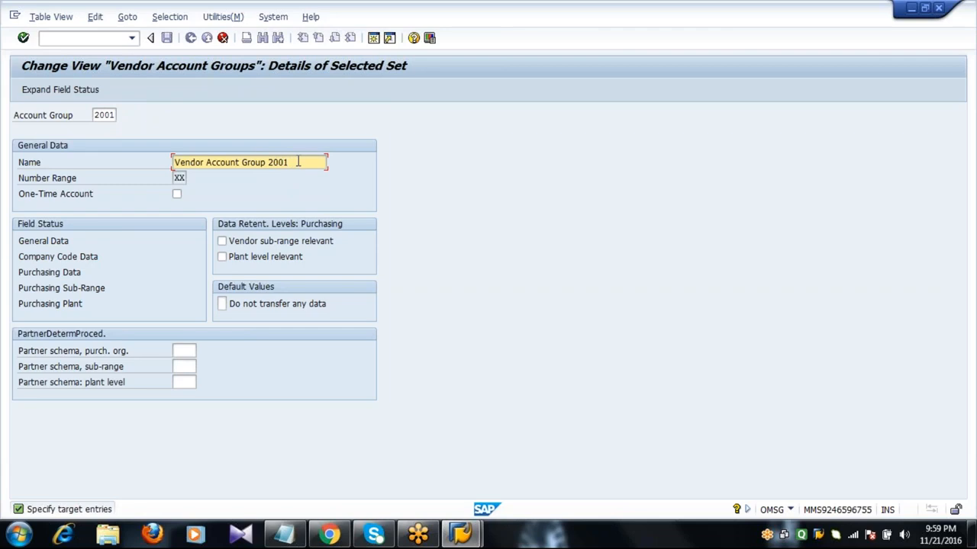
key(Return)
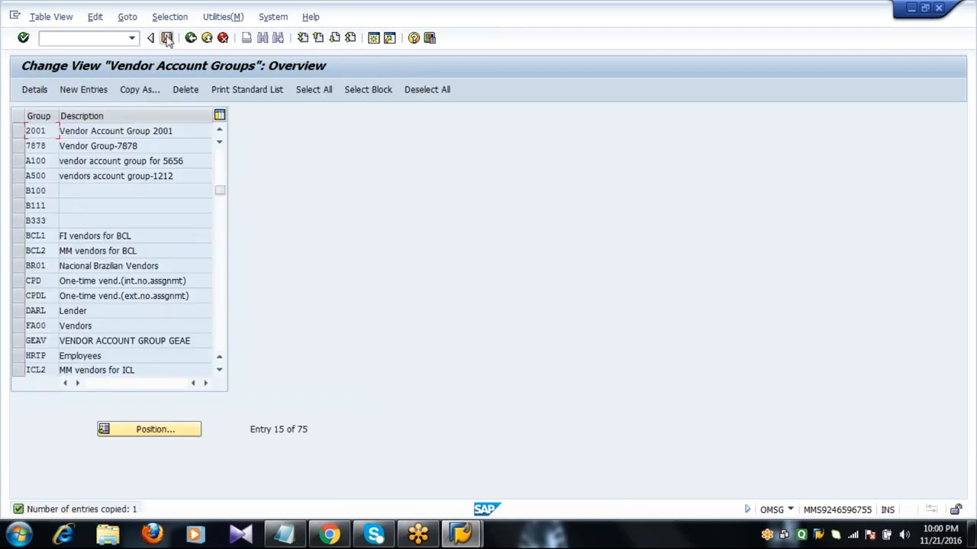
Save group 2001 to the customizing request, delete the blank top entry, resave and go back
click(167, 38)
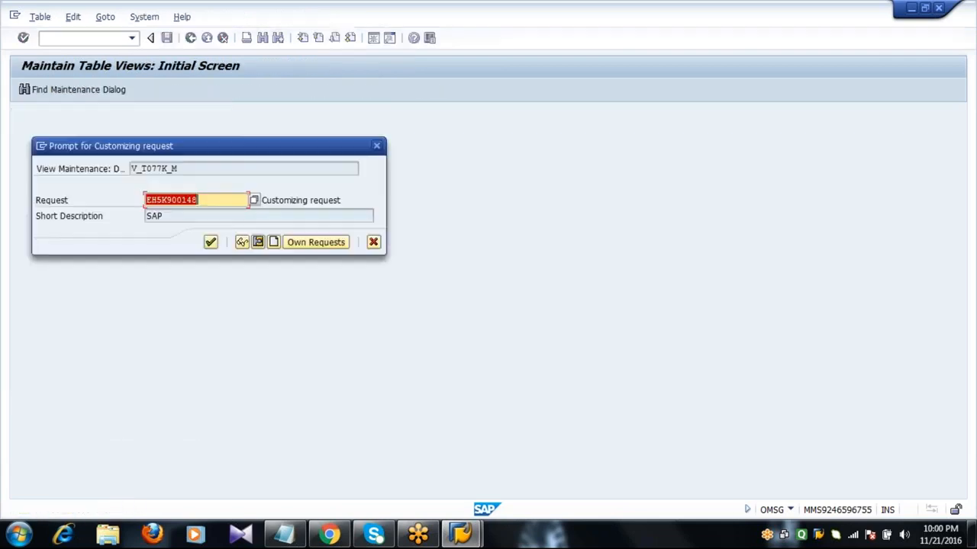
click(211, 242)
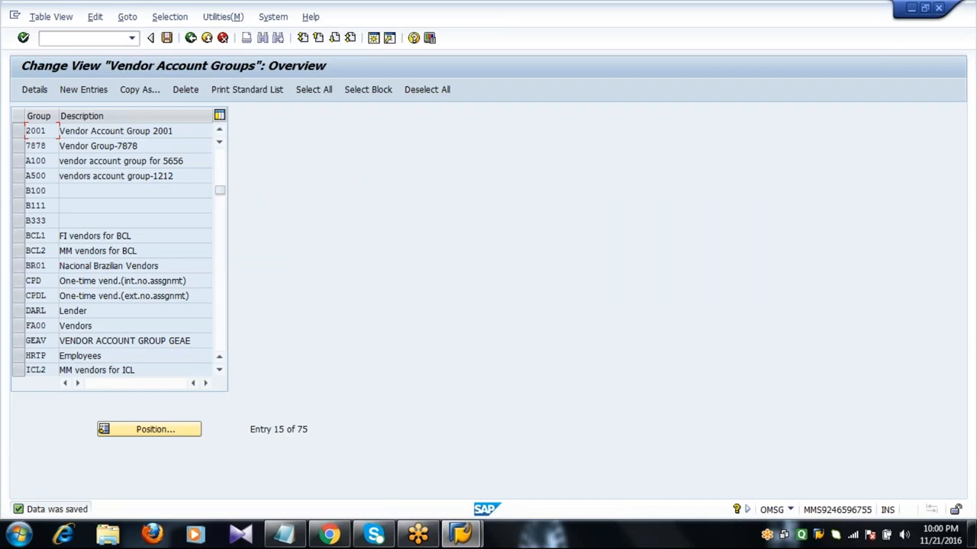
click(220, 162)
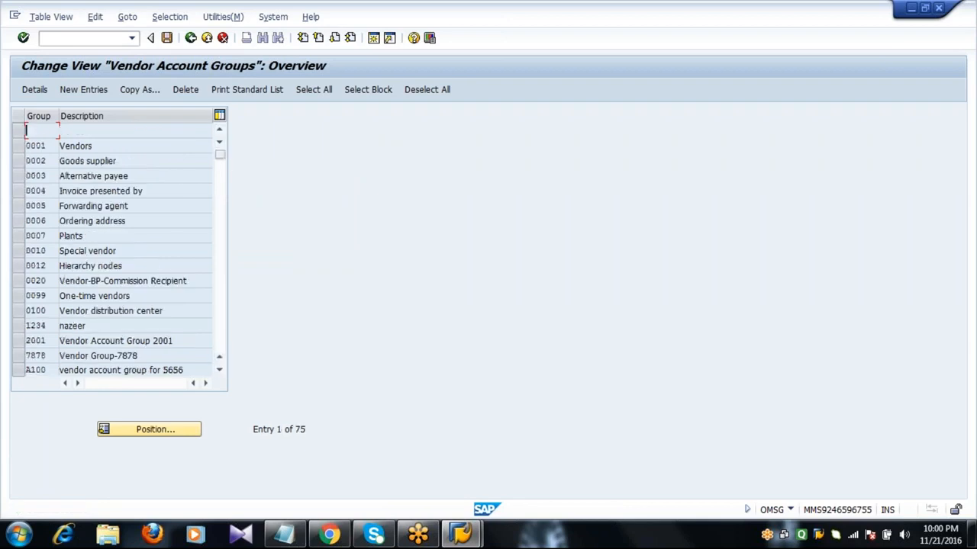
click(18, 163)
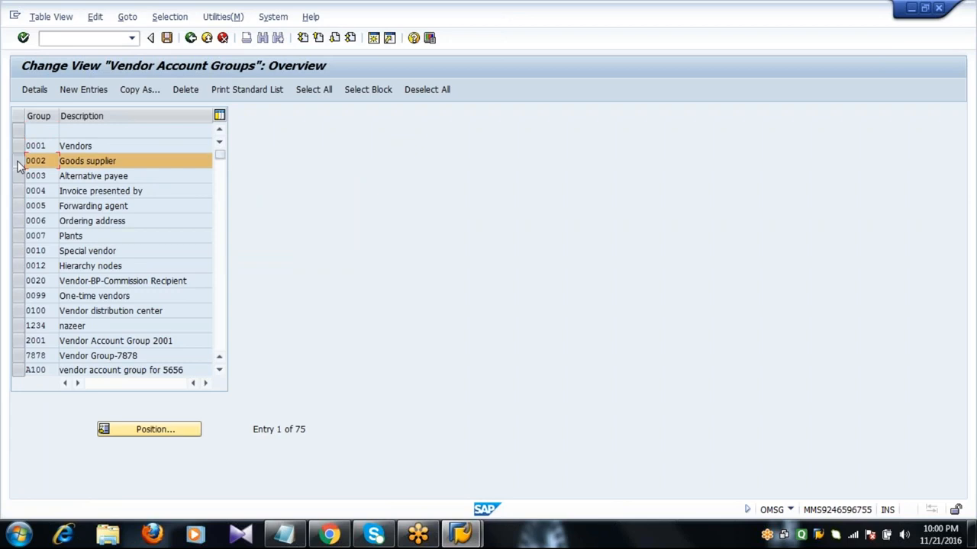
click(19, 163)
click(18, 132)
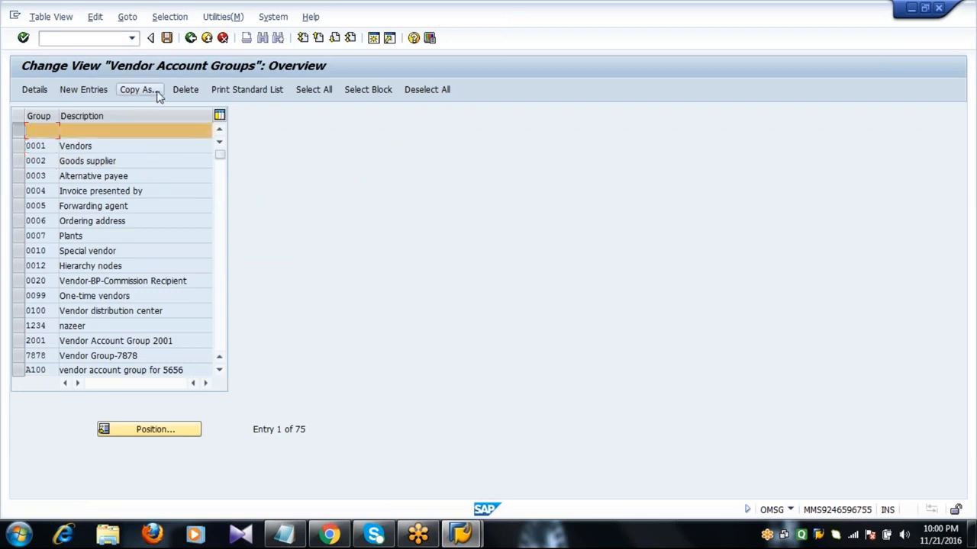
click(186, 89)
click(166, 37)
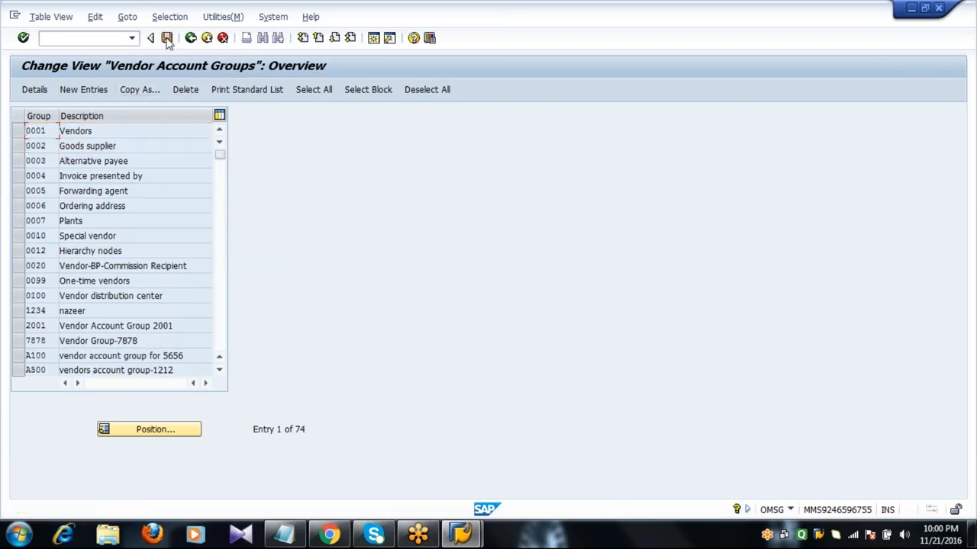
key(F3)
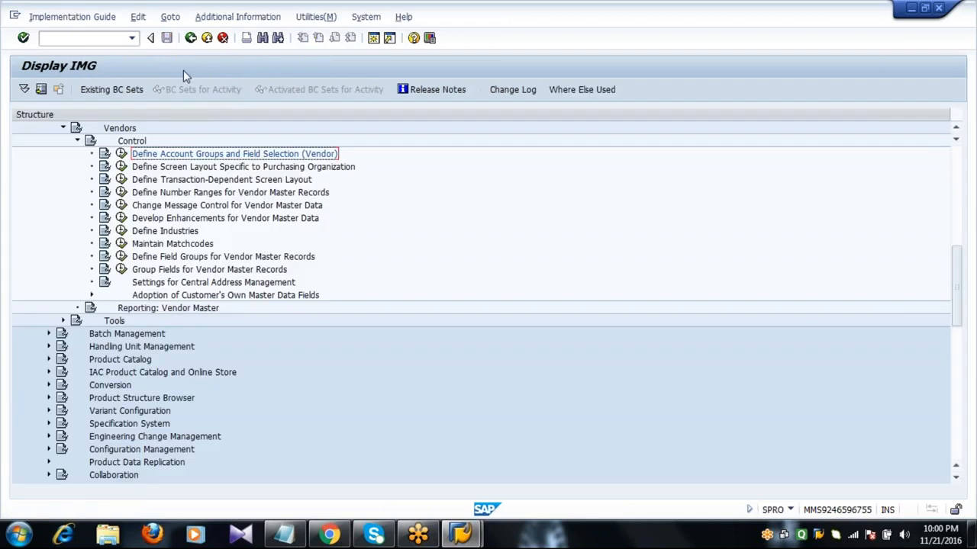
Execute Define Number Ranges for Vendor Master Records, dismiss the F1 help and show Intervals
click(191, 193)
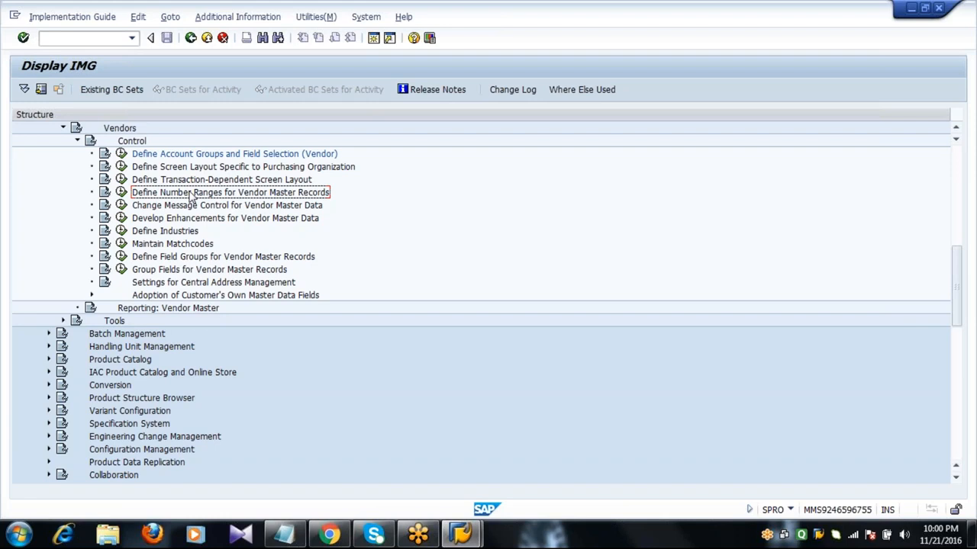
click(121, 192)
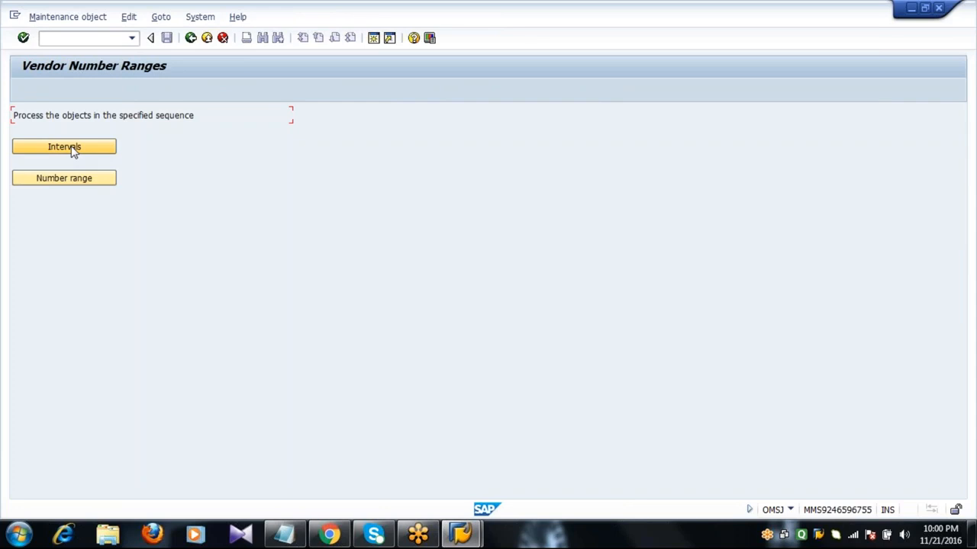
key(F1)
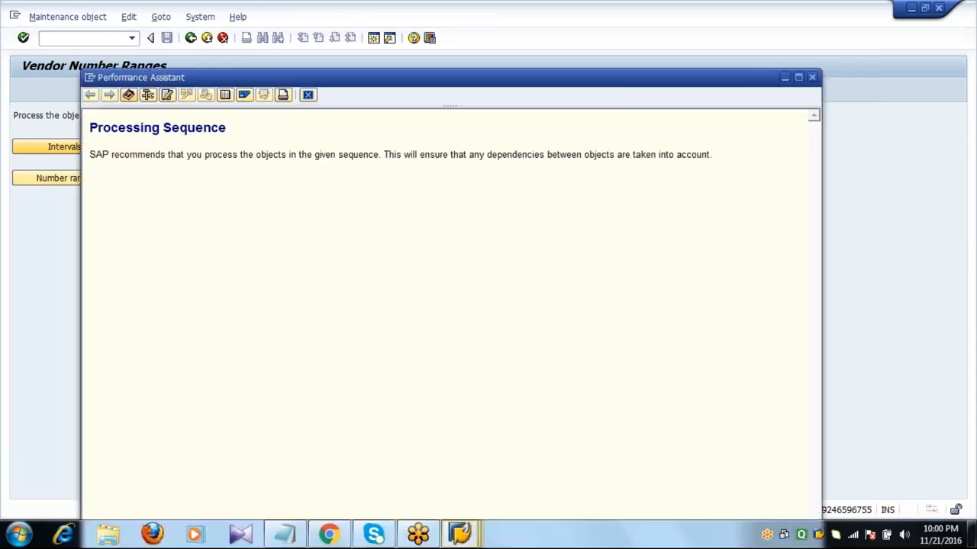
click(308, 94)
click(71, 149)
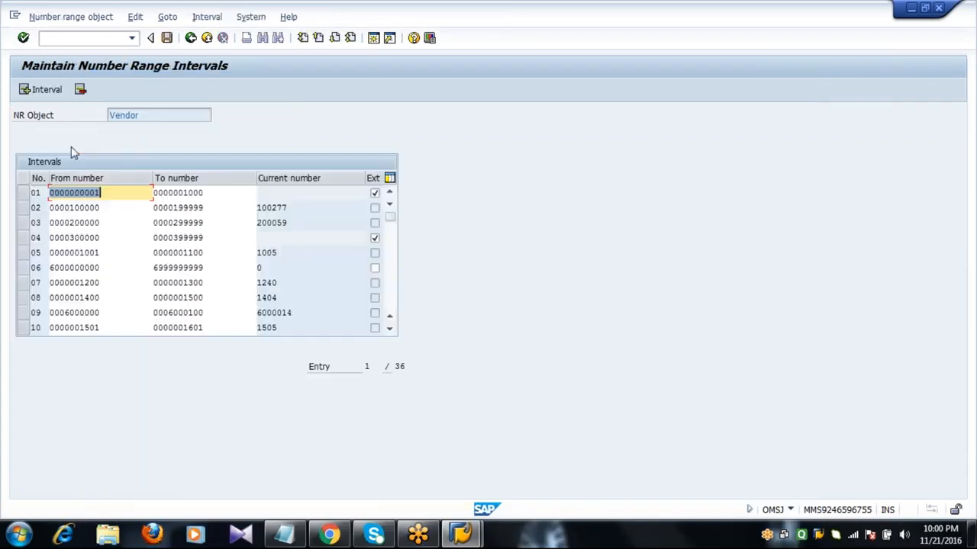
Insert a new vendor interval numbered 25 and list the free number ranges for its From number
click(47, 90)
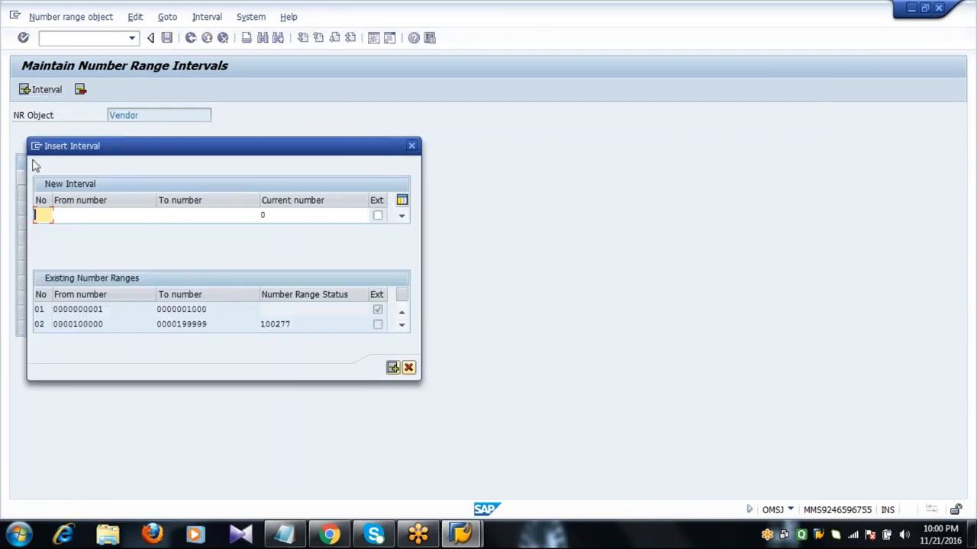
click(408, 368)
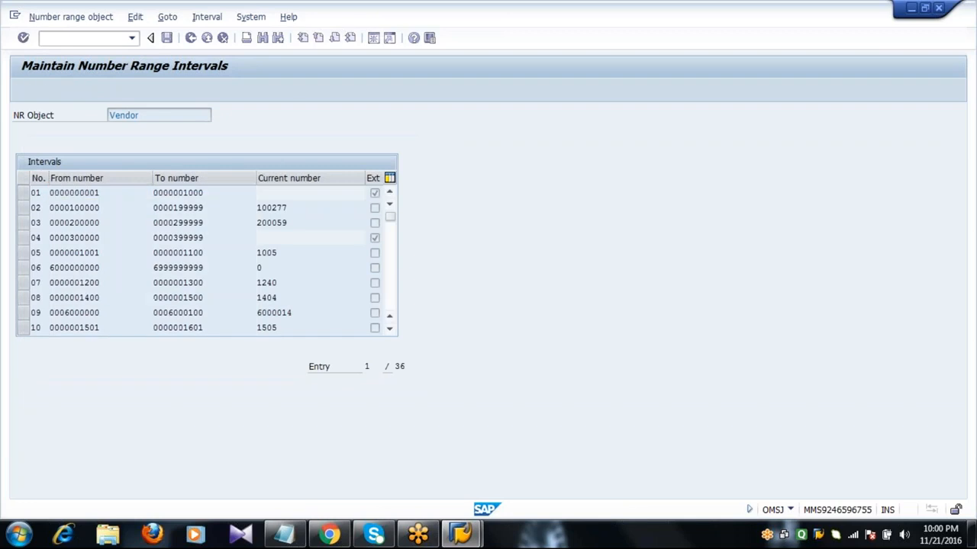
click(39, 209)
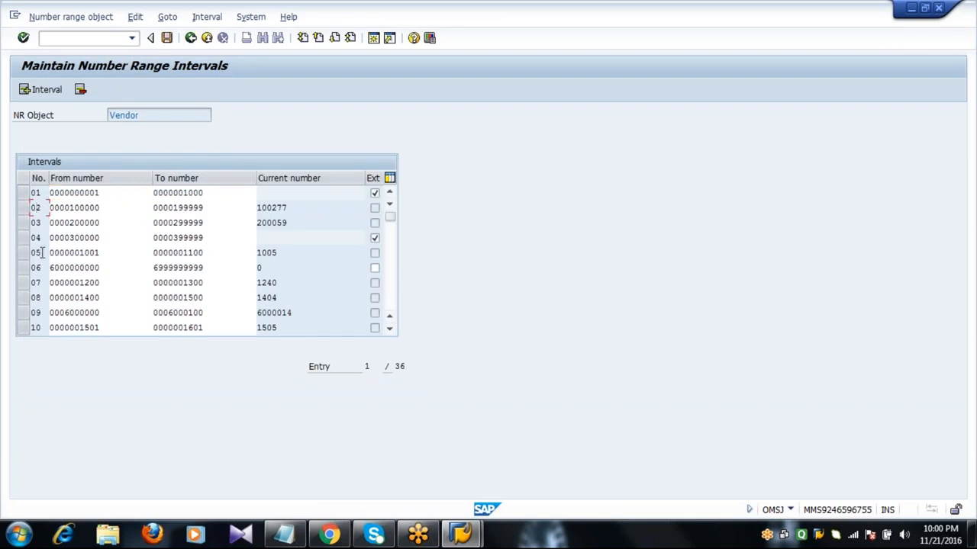
click(41, 297)
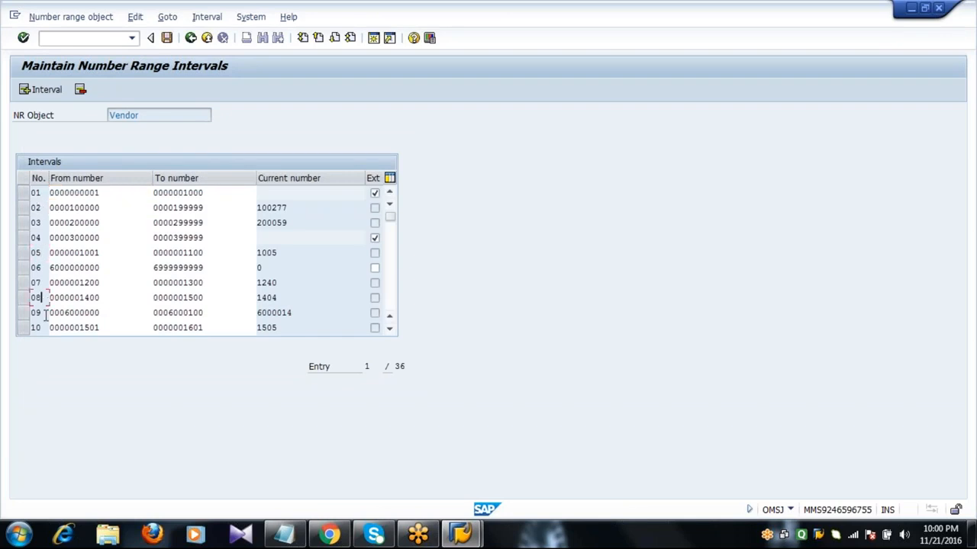
click(44, 91)
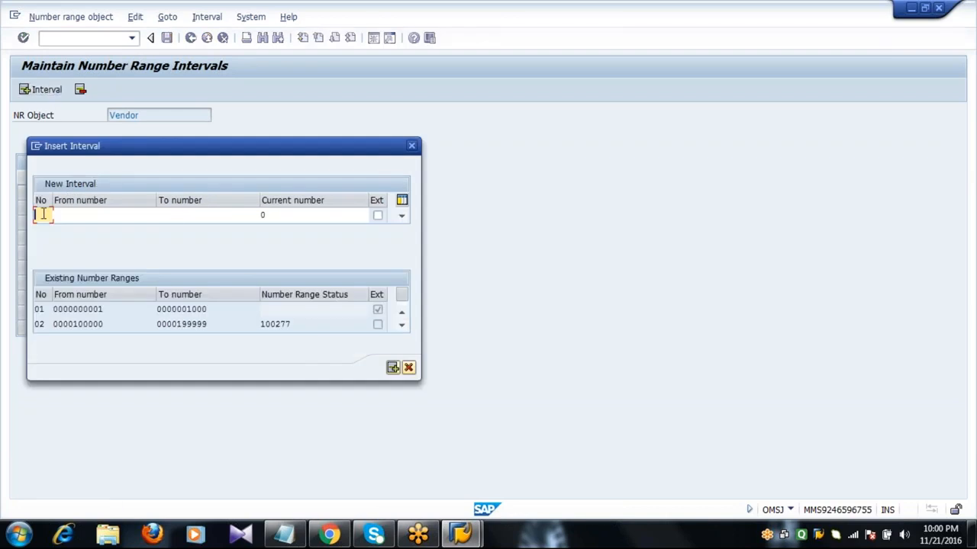
text(25)
key(Tab)
click(162, 216)
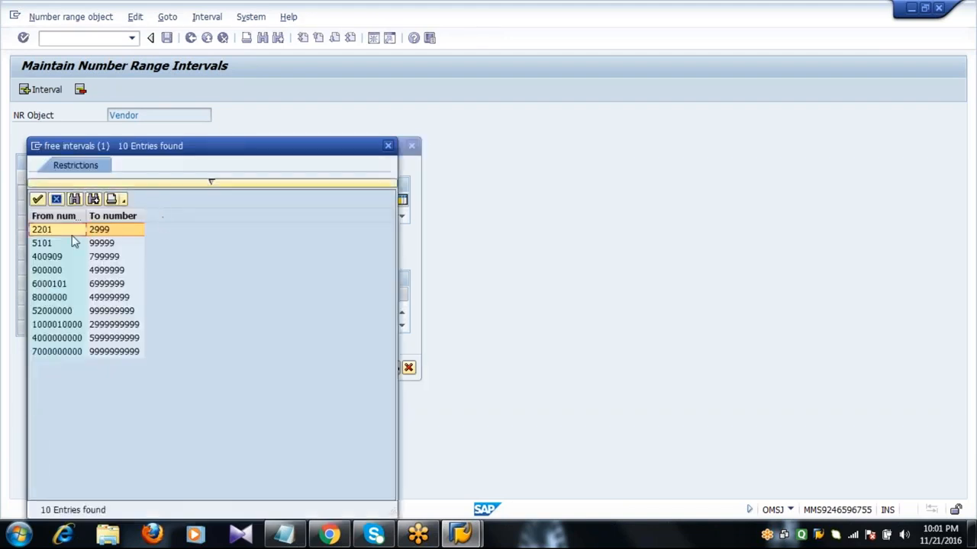
Take the free range starting at 2201, set the To number to 2210, and mark it external
double_click(55, 231)
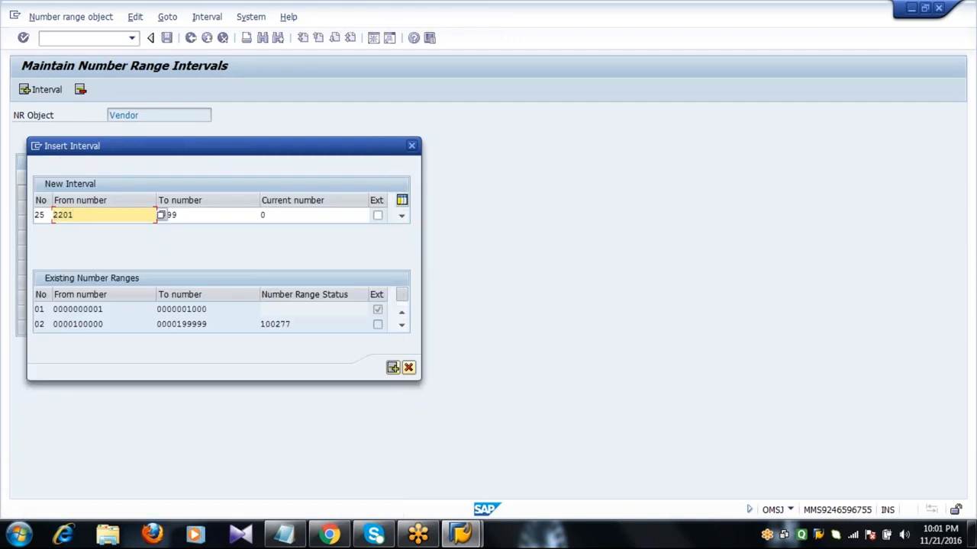
double_click(162, 214)
text(2210)
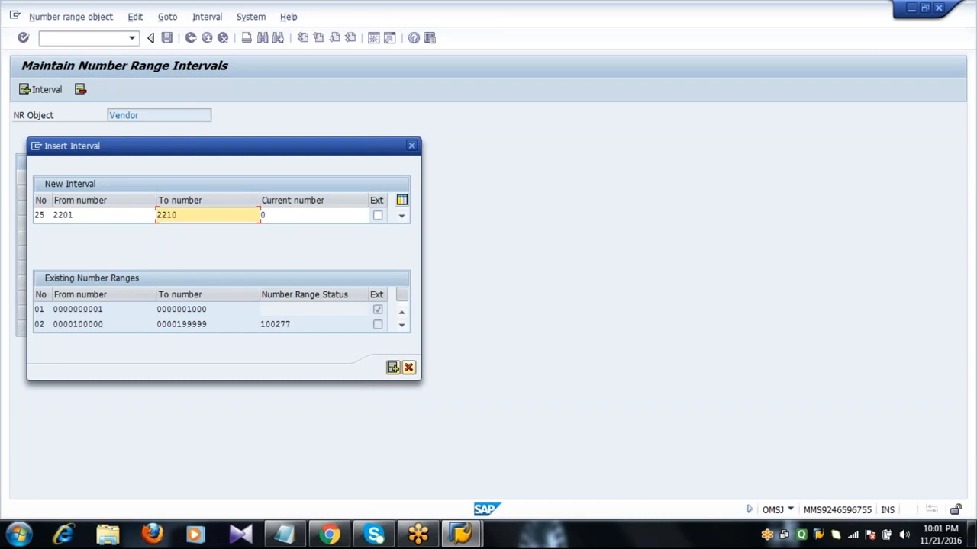
click(107, 214)
click(201, 215)
click(378, 216)
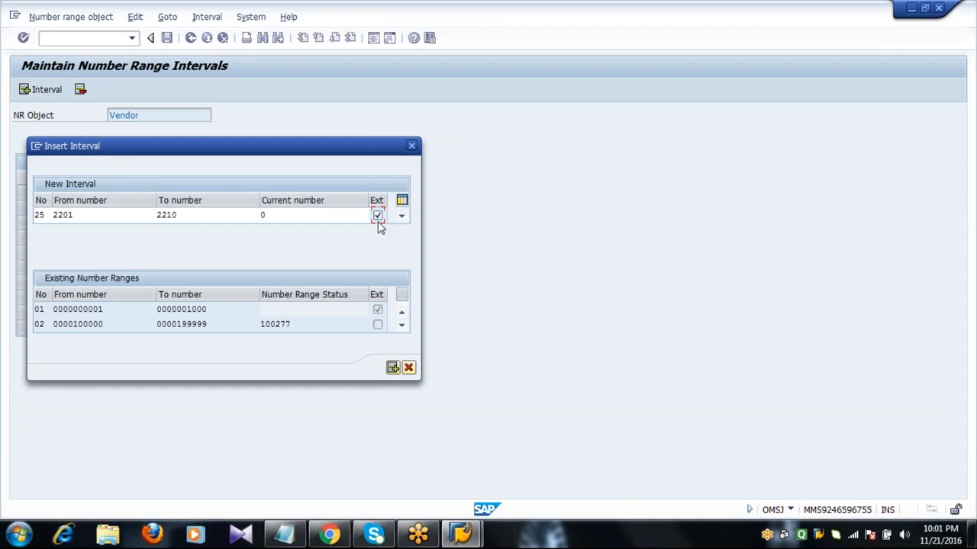
Recheck 2201–2210, toggle external numbering off and back on, then confirm interval 25
click(95, 219)
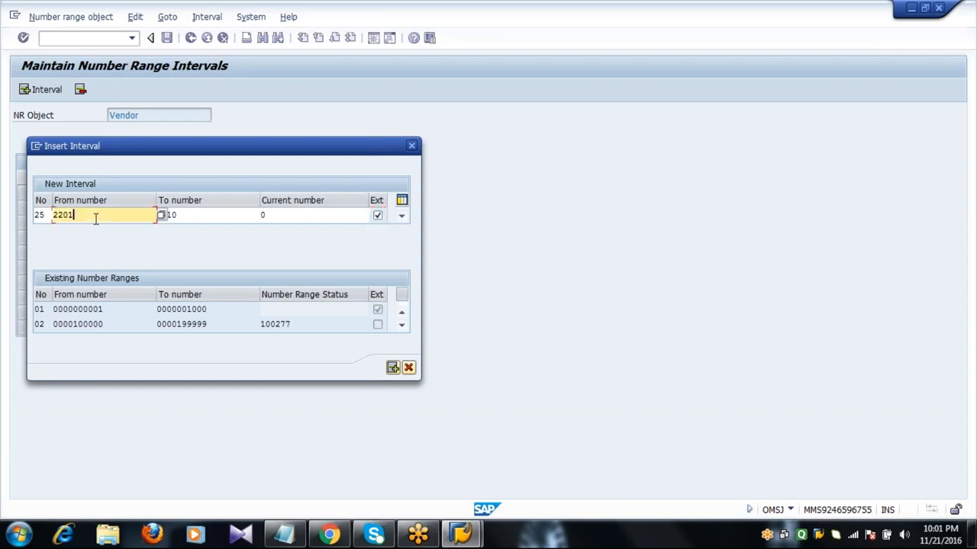
click(204, 217)
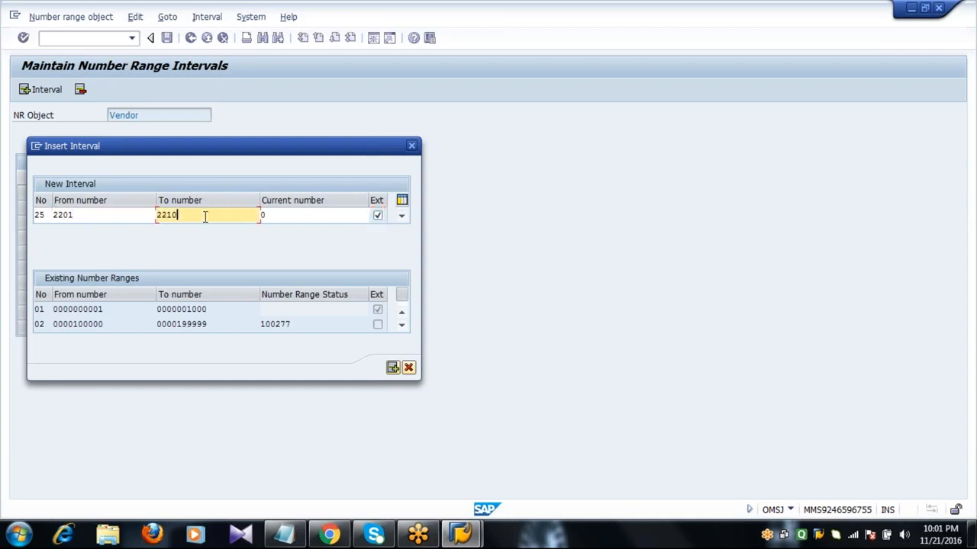
click(378, 216)
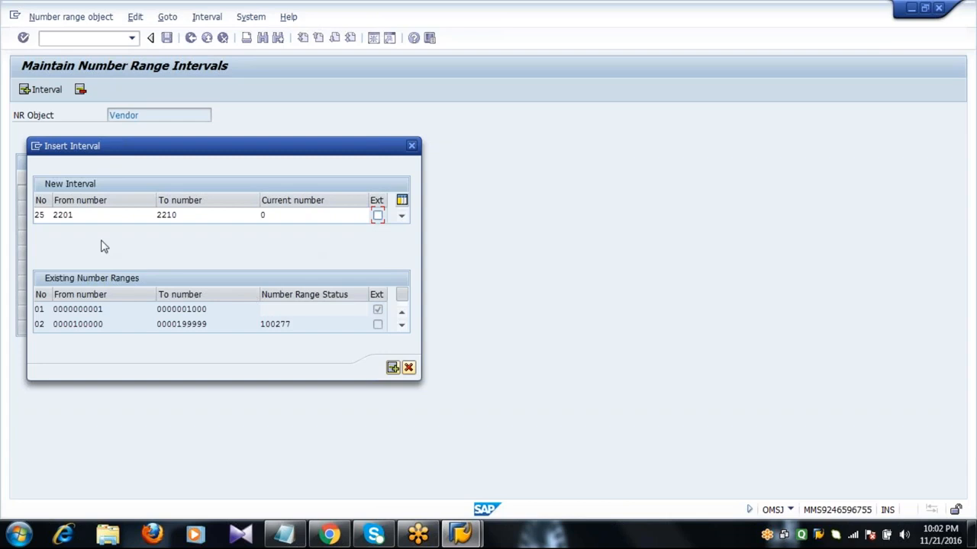
click(109, 215)
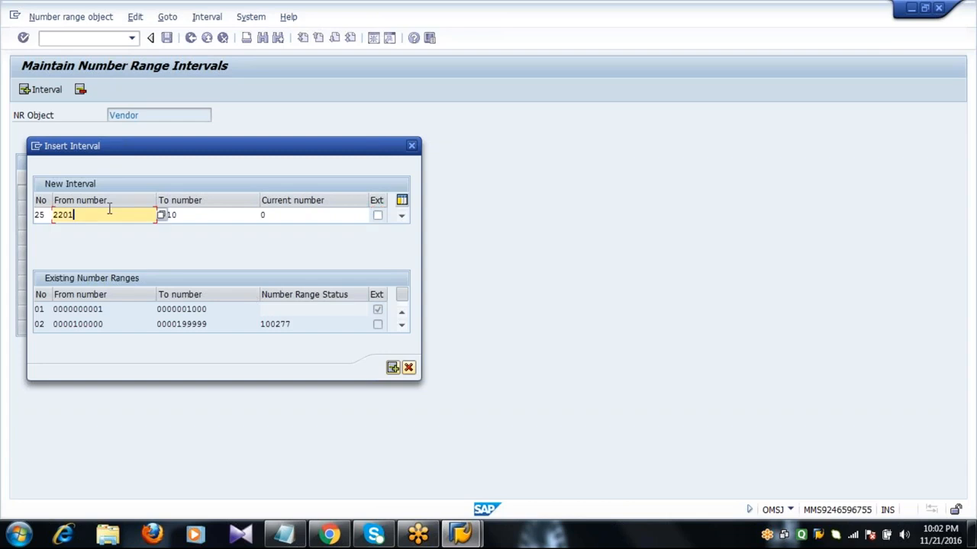
click(196, 215)
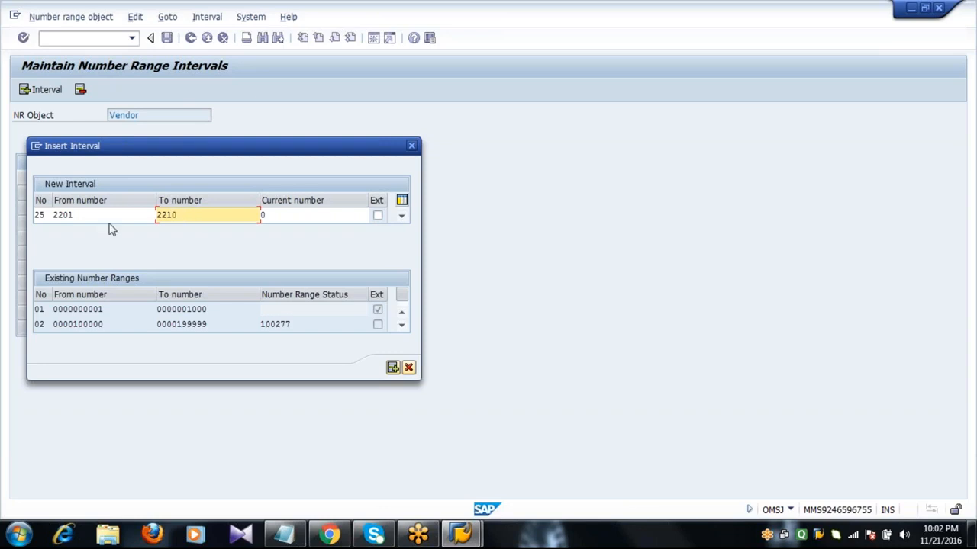
click(145, 216)
click(202, 222)
click(378, 215)
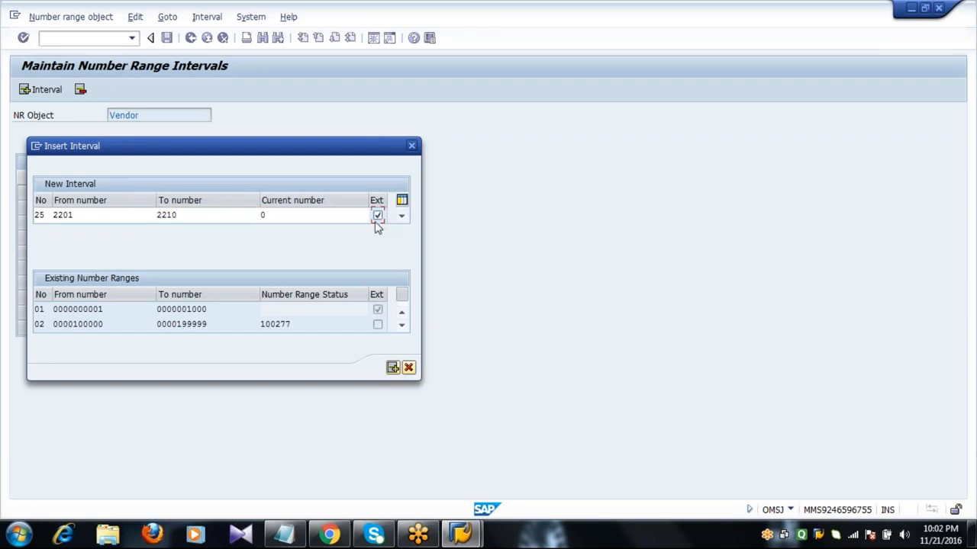
key(Return)
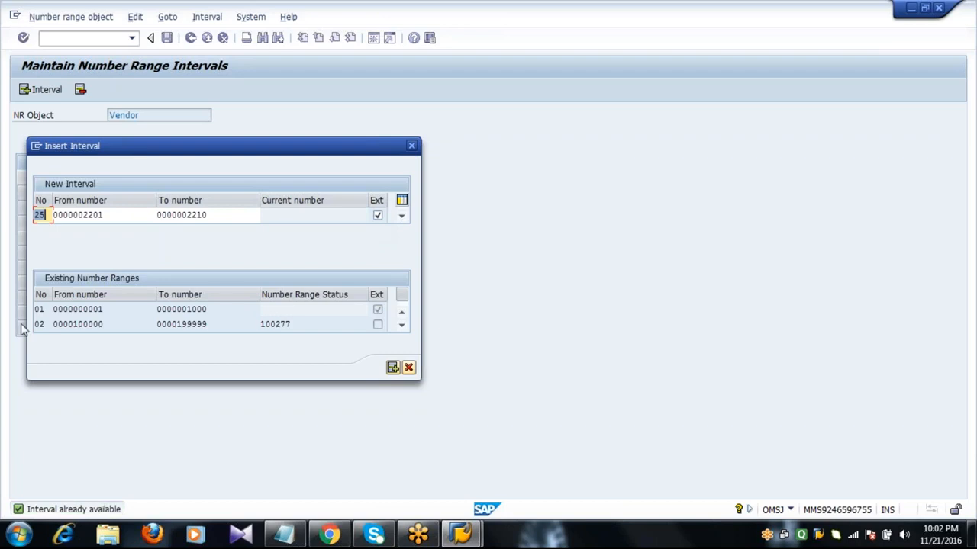
key(Return)
Cancel the interval insert and page through the list to inspect interval 25
click(48, 217)
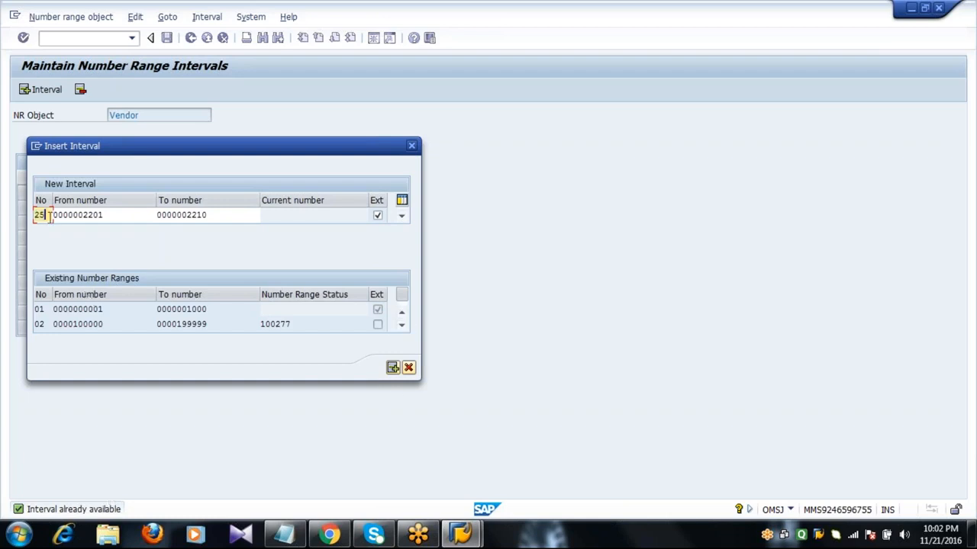
click(409, 368)
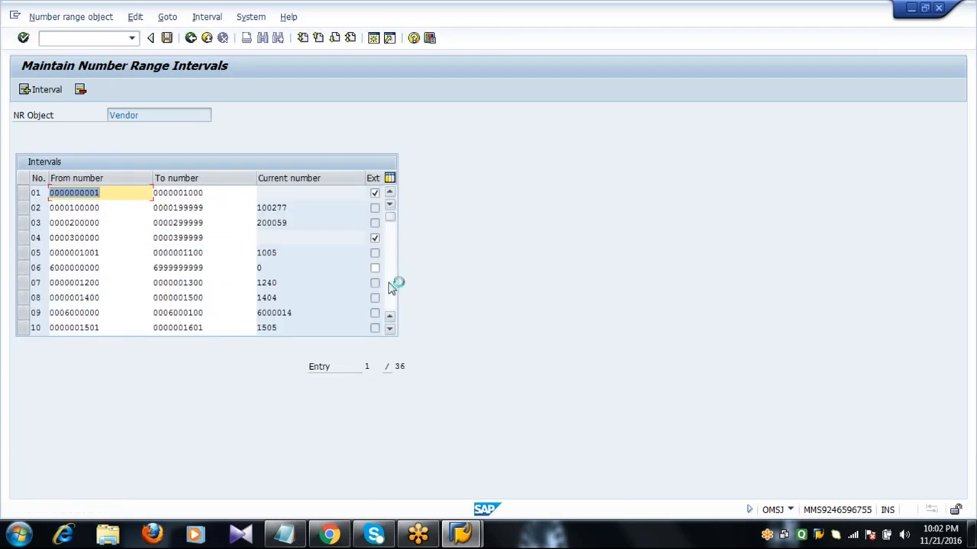
click(390, 284)
click(390, 285)
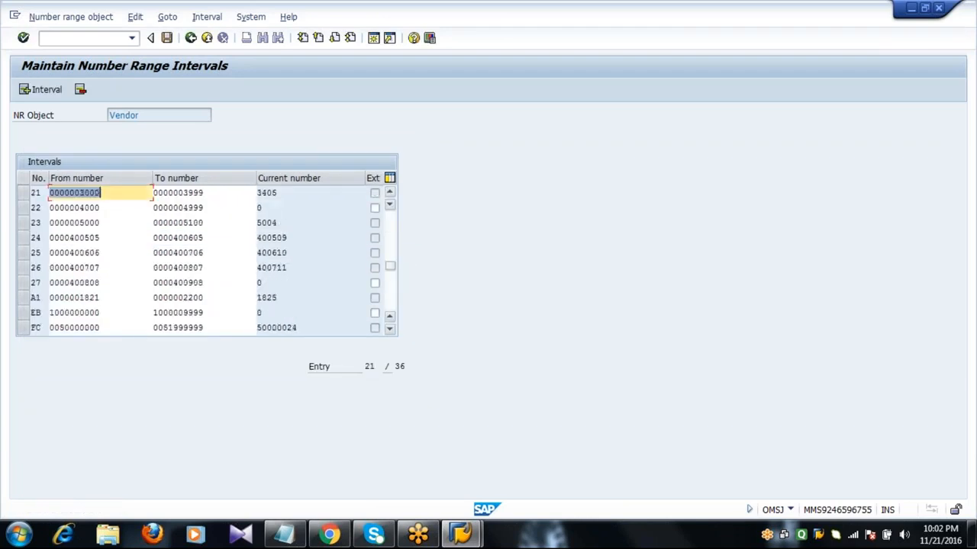
click(24, 257)
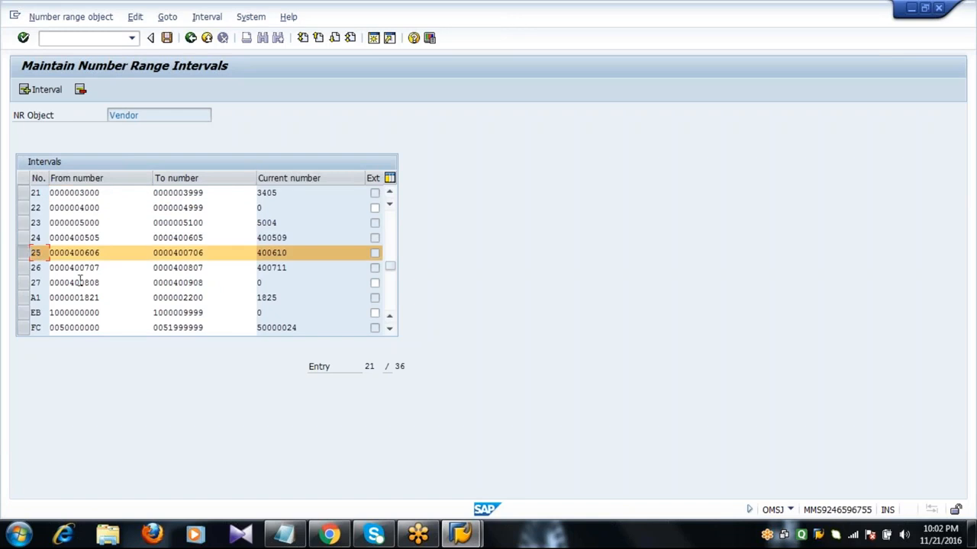
click(26, 255)
Leave the interval list without saving, reopen the intervals and start a new insert
click(191, 38)
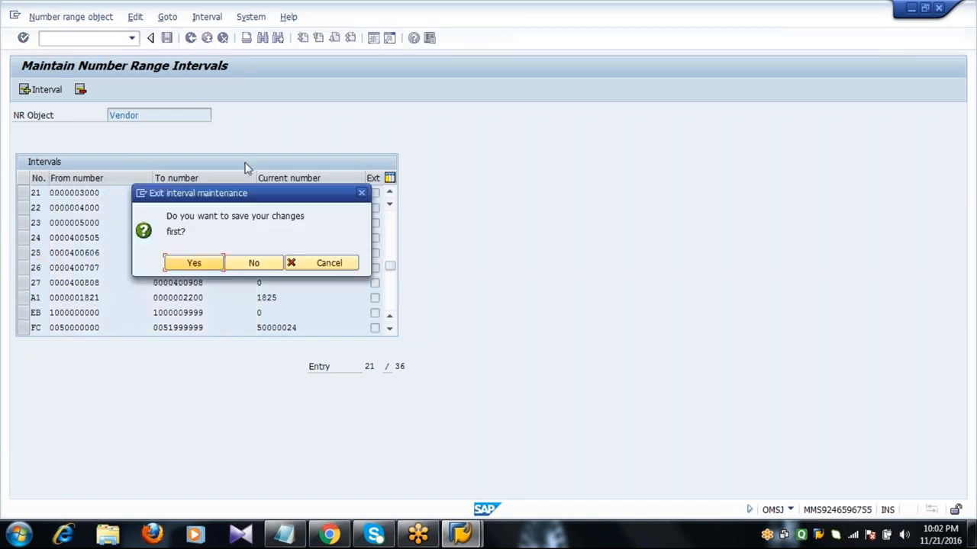
click(253, 264)
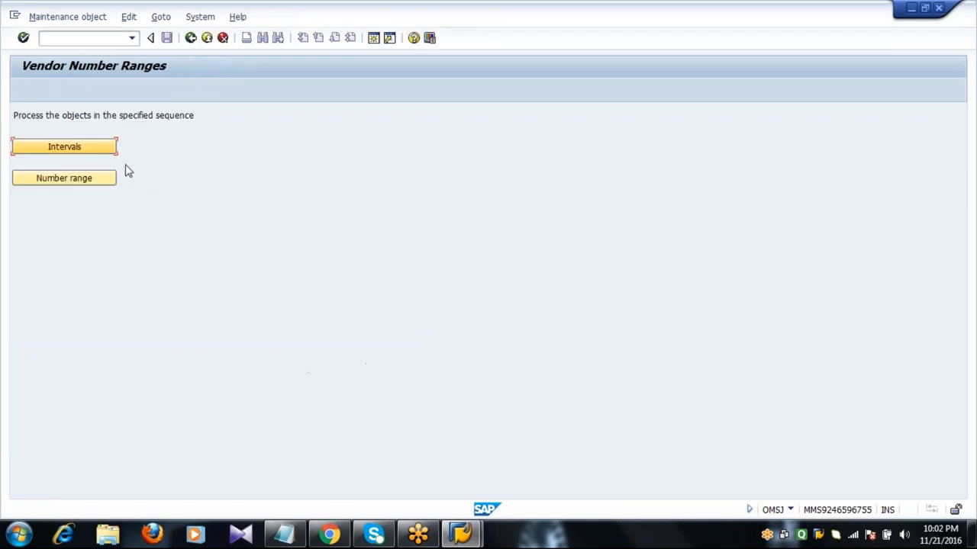
click(79, 150)
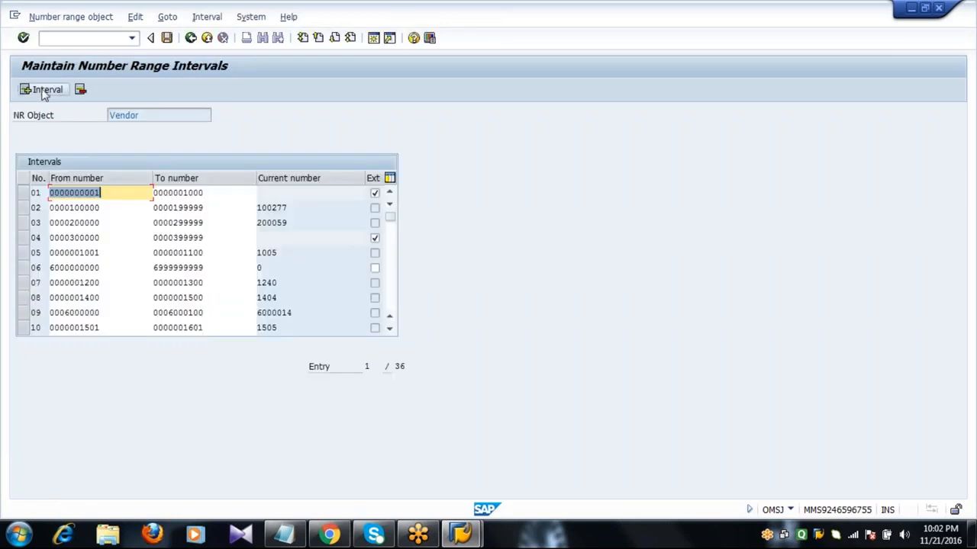
click(42, 90)
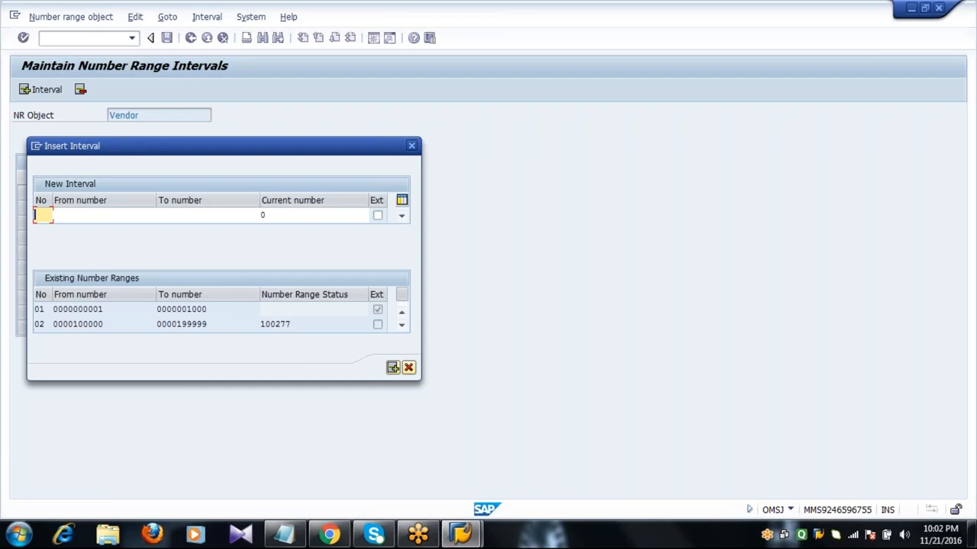
Enter interval S1 from free range 2201 to 2210 with external numbering and confirm it
text(S1)
click(109, 214)
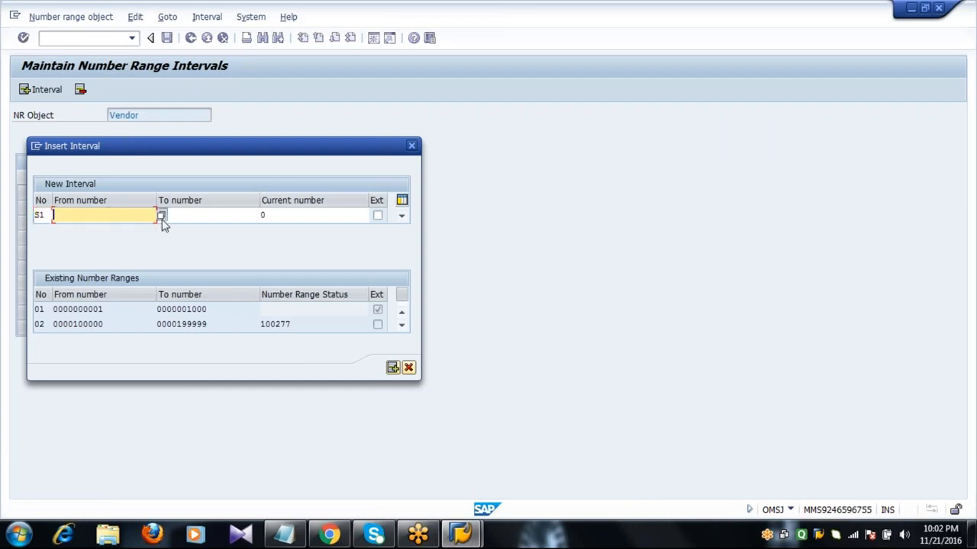
click(160, 215)
double_click(68, 229)
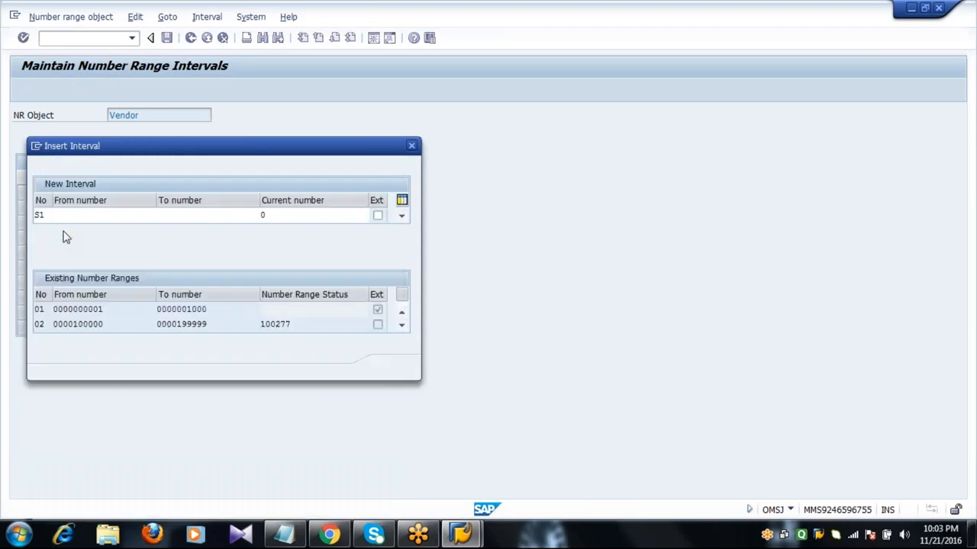
key(Tab)
text(2210)
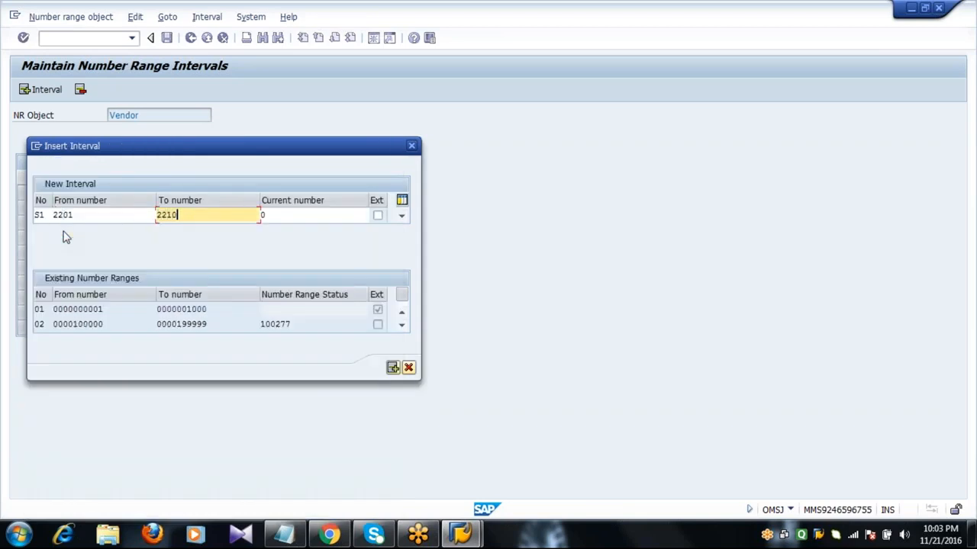
click(378, 217)
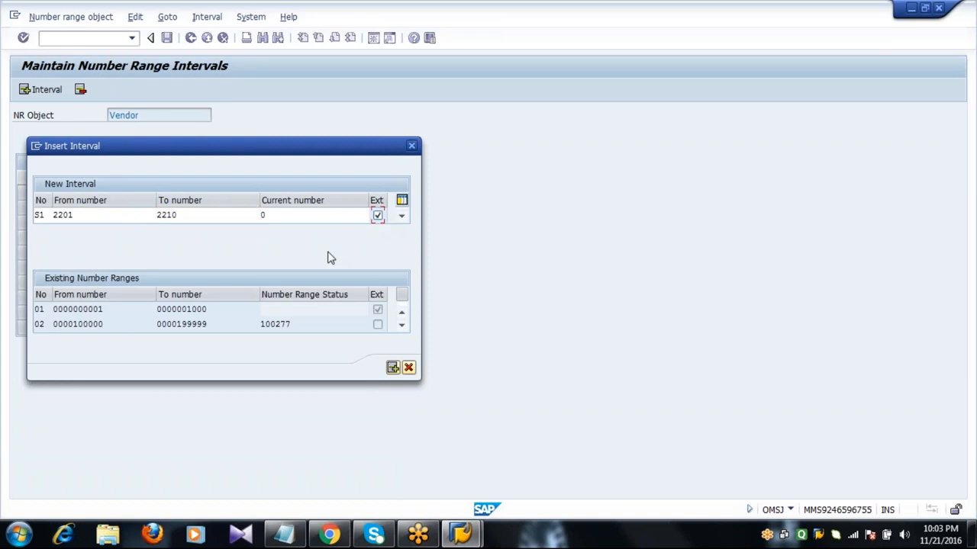
click(288, 217)
key(Return)
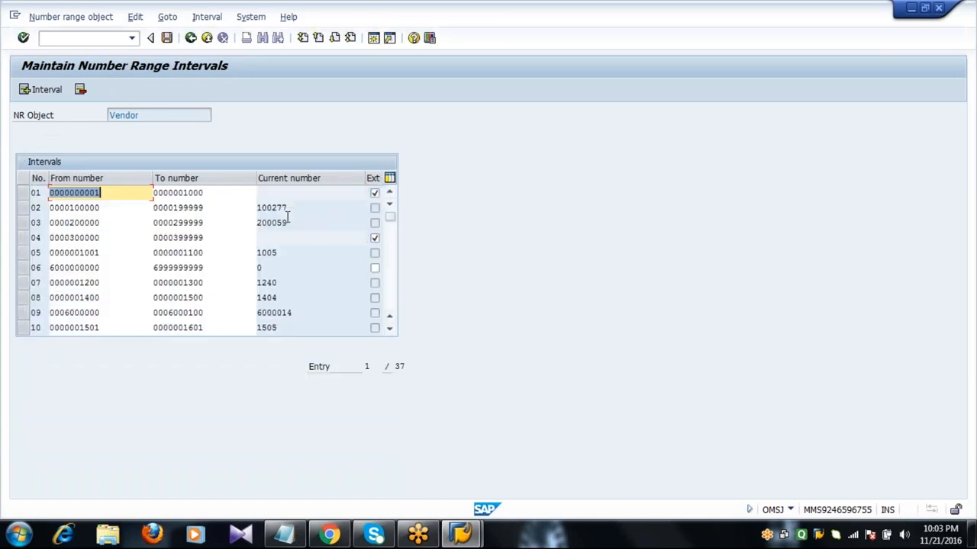
Page down to check S1's From and To numbers, then save the interval changes
click(391, 305)
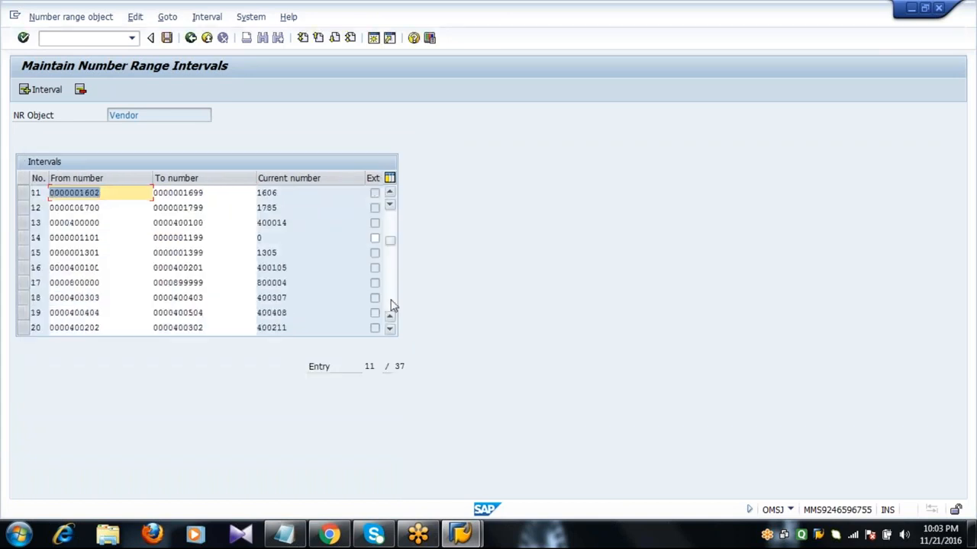
click(392, 305)
click(392, 306)
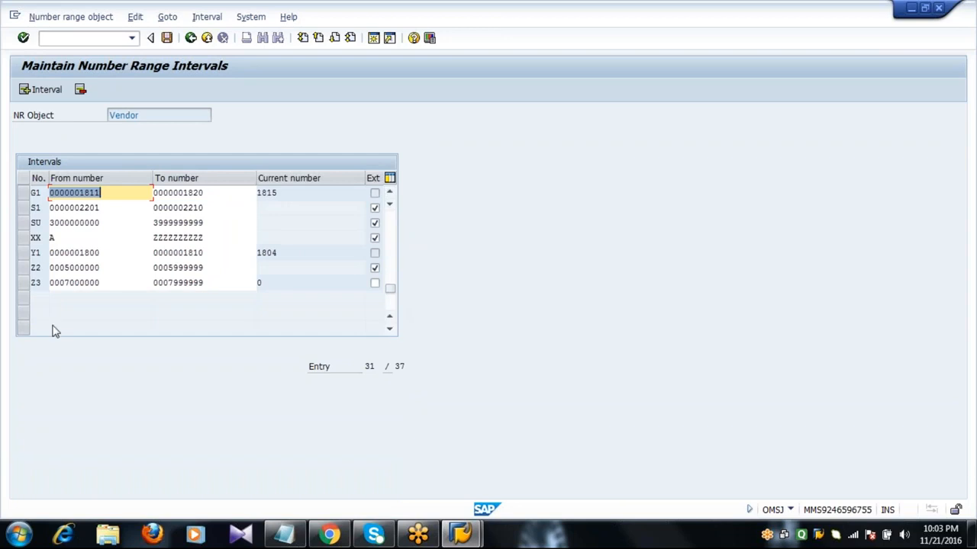
click(22, 207)
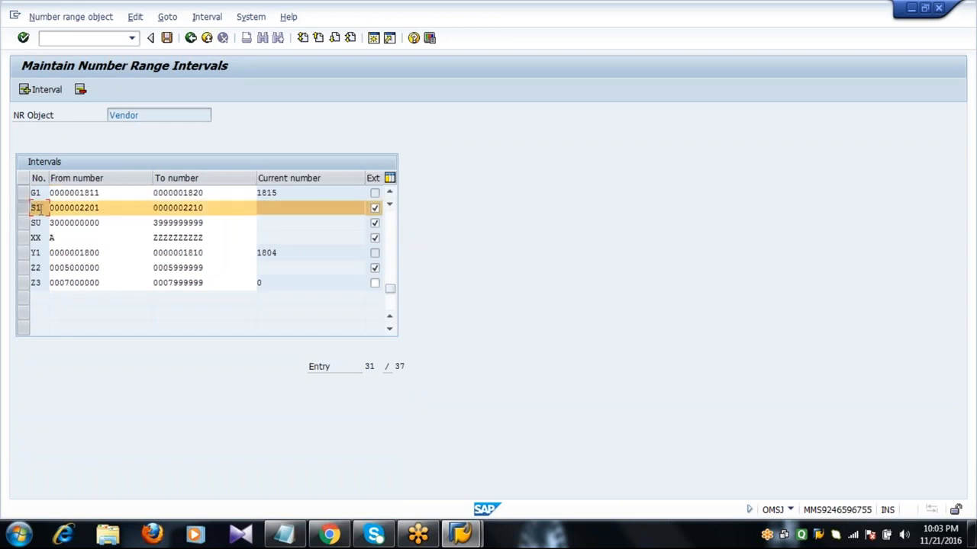
click(113, 208)
click(218, 208)
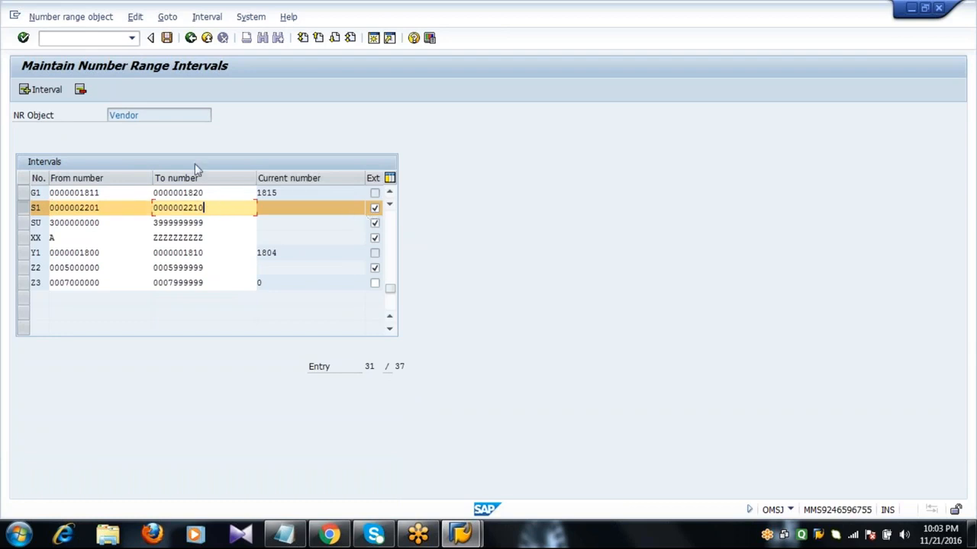
click(167, 39)
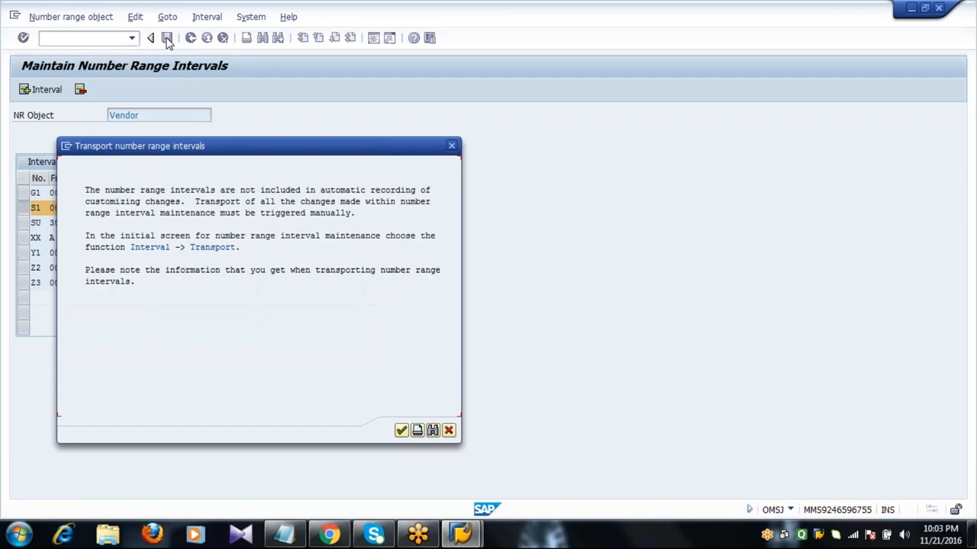
Acknowledge the transport notice and return to the Vendor Number Ranges overview
key(Return)
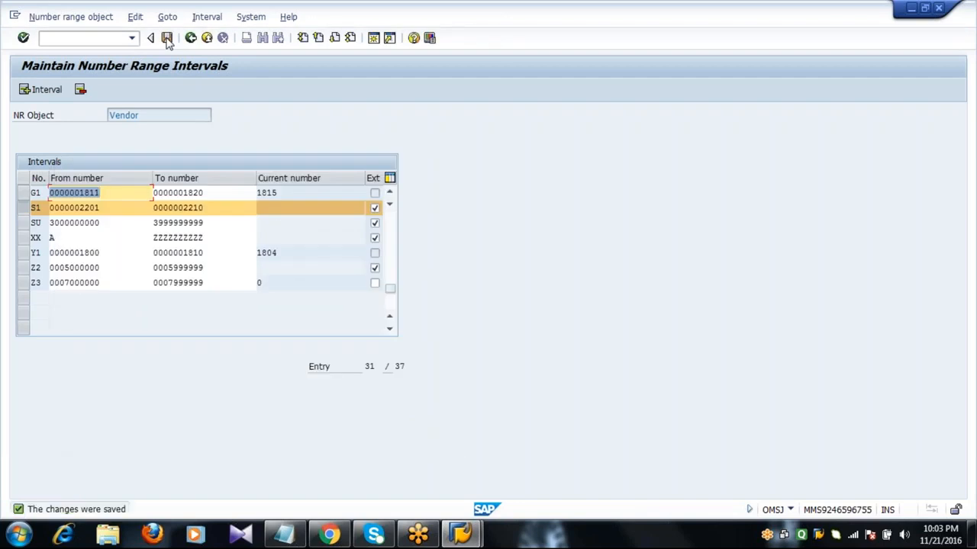
click(168, 40)
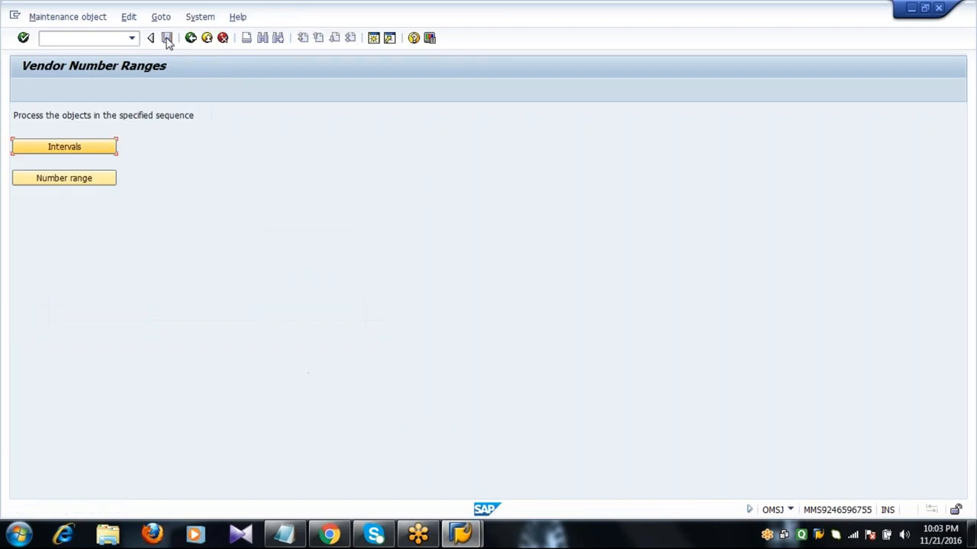
Open the account group number range assignments and position on group 2001
click(79, 180)
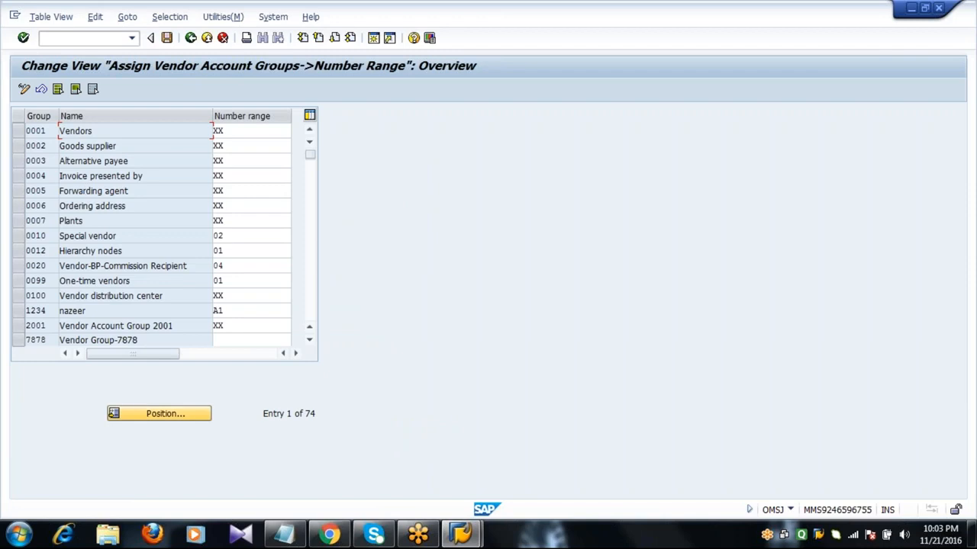
click(162, 413)
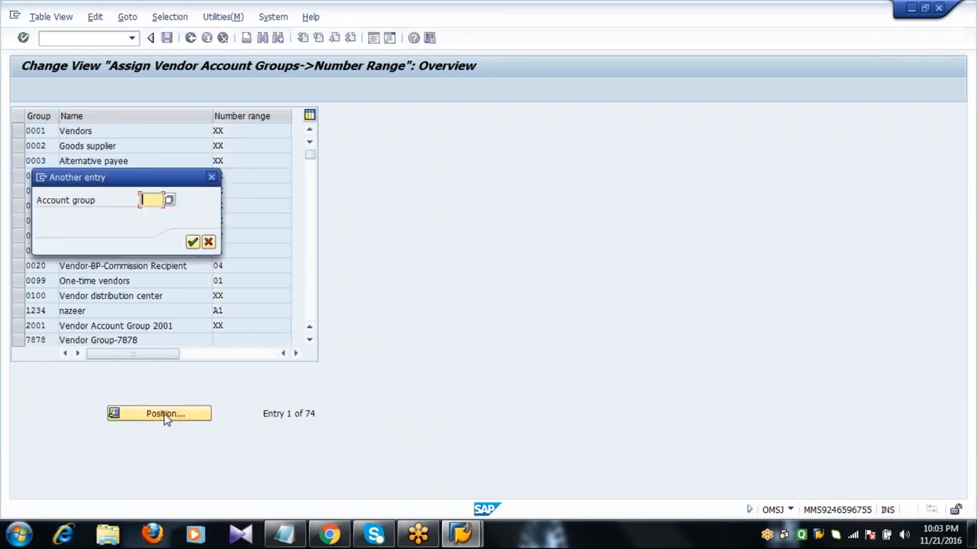
text(2001)
key(Return)
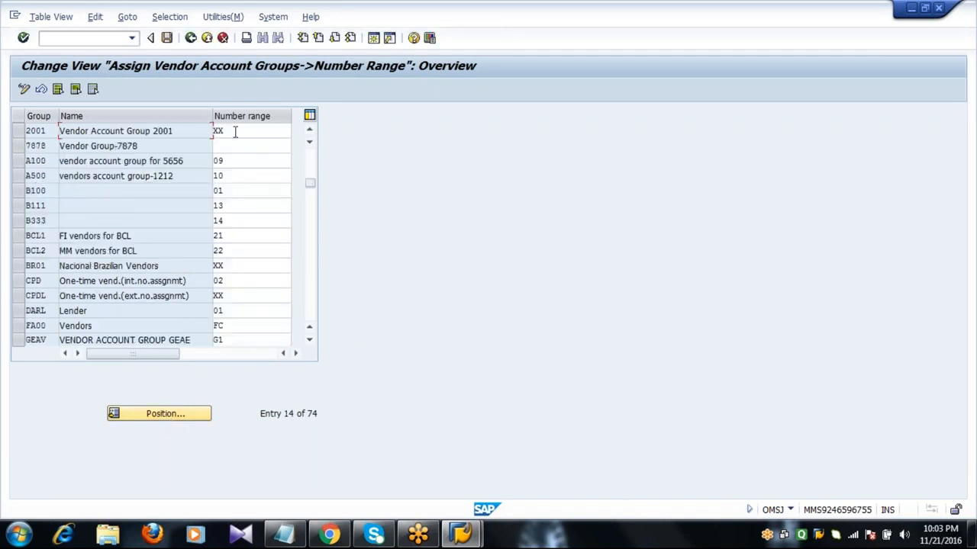
Replace range XX with S1 for group 2001, save under a customizing request, and open a new session
click(235, 131)
key(BackSpace)
key(BackSpace)
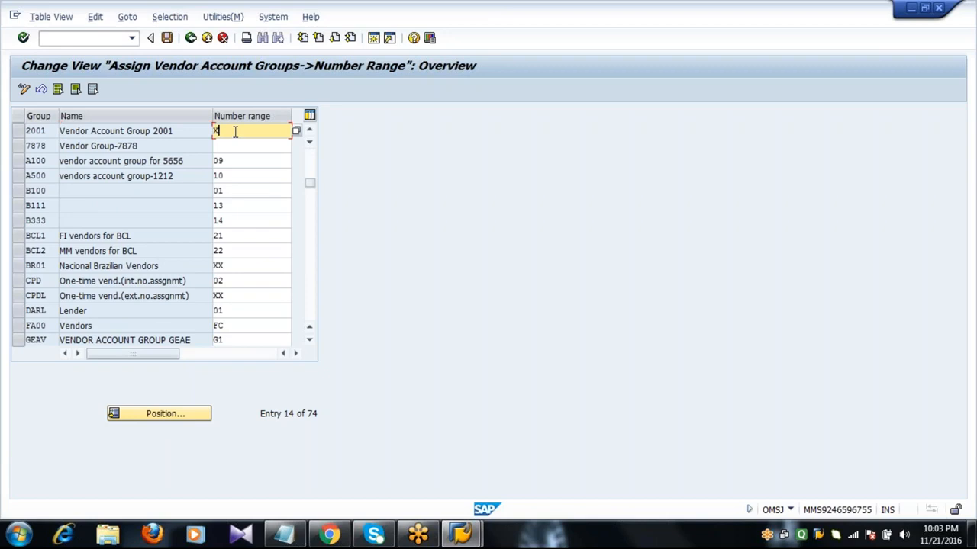
text(S1)
click(167, 39)
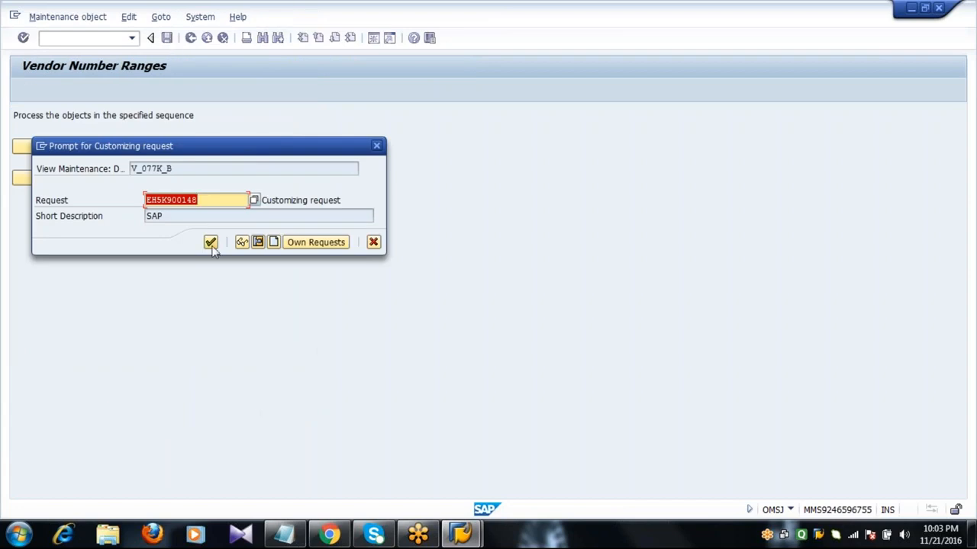
click(210, 242)
click(191, 38)
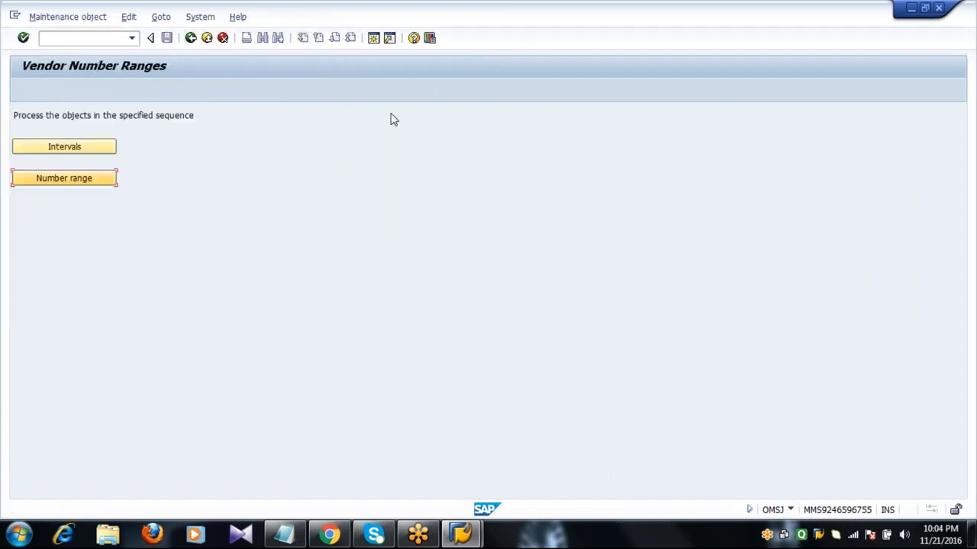
click(373, 40)
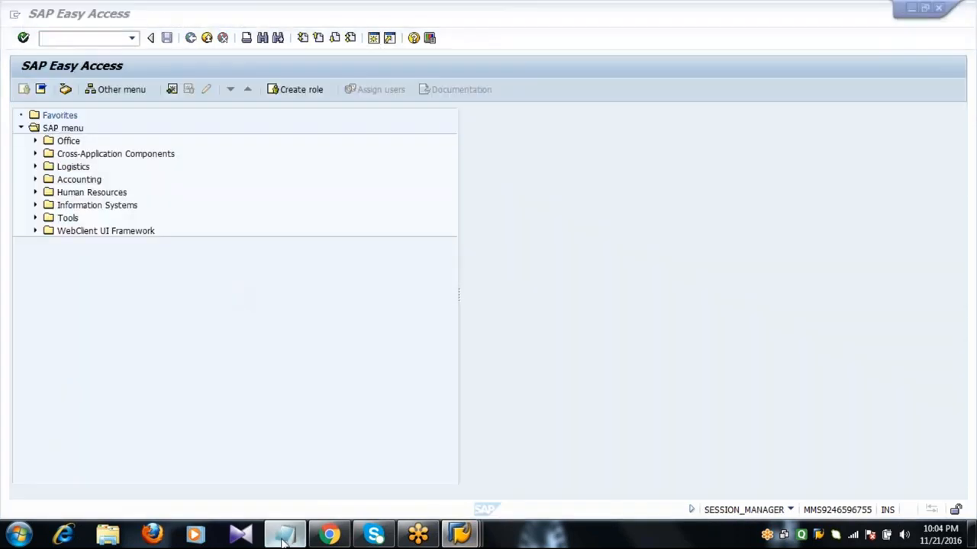
click(284, 535)
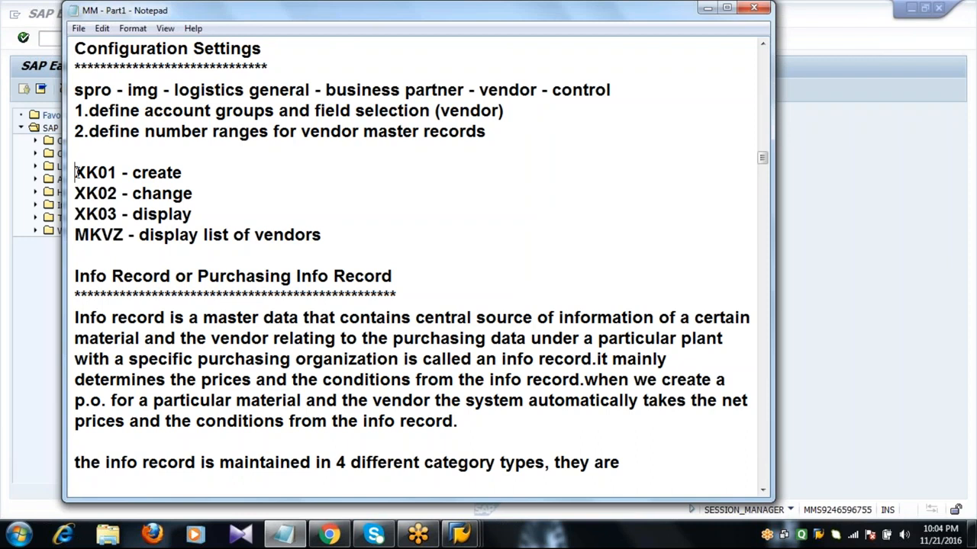
drag(77, 172, 197, 214)
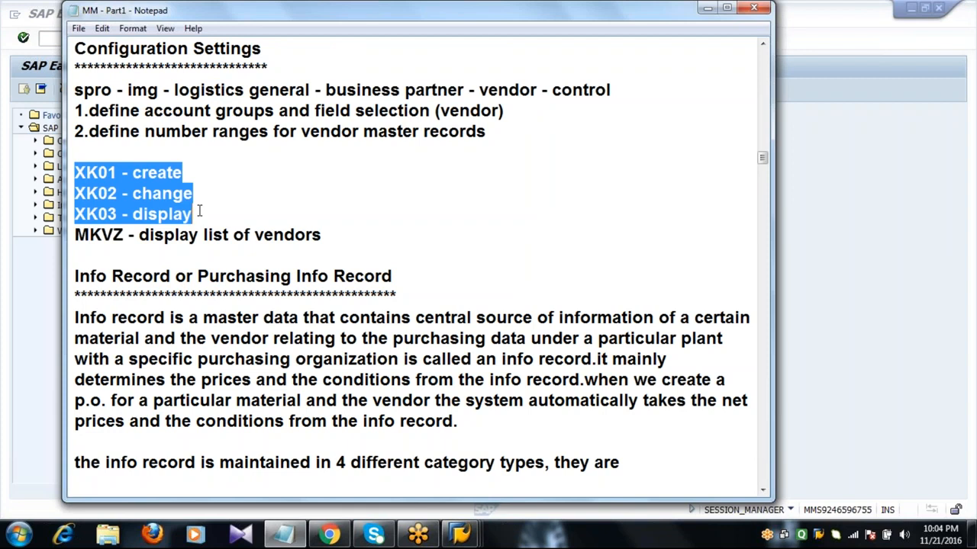
click(52, 39)
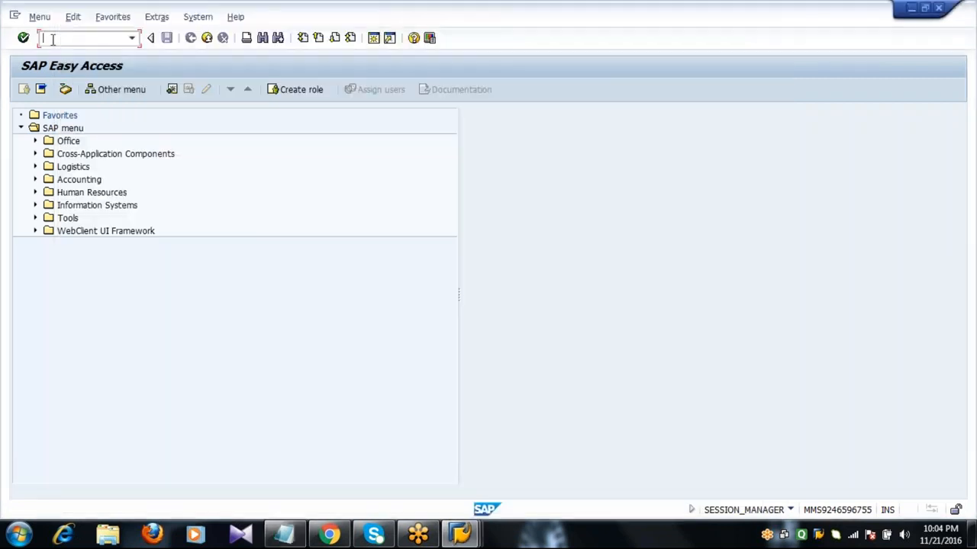
Run XK01 with company code 2001, purchasing organization 2011 and account group 2001, then validate
text(xk01)
key(Return)
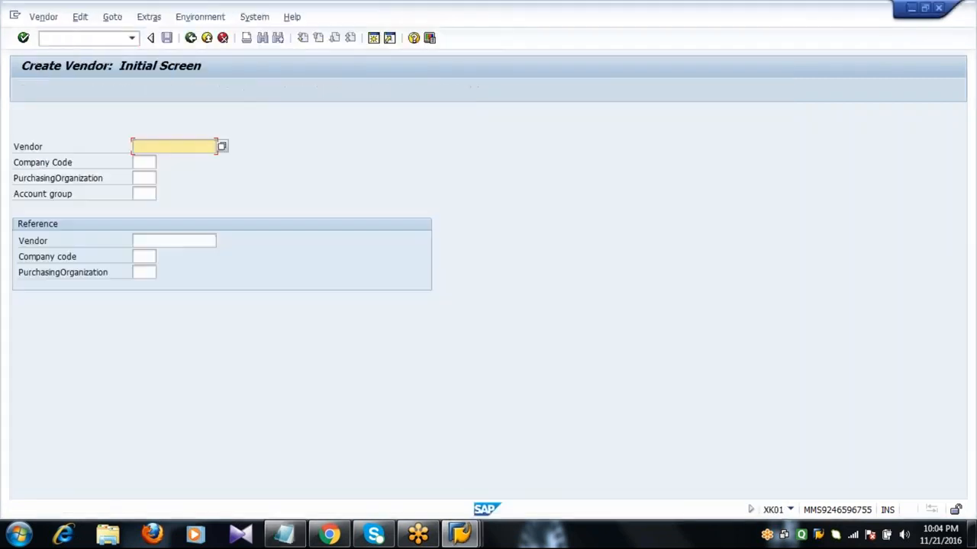
key(Tab)
text(2001)
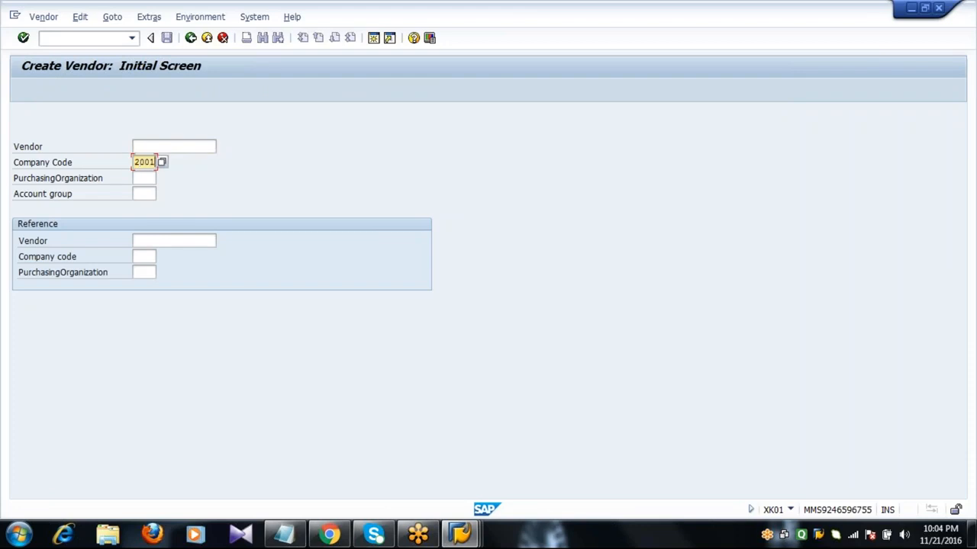
key(Tab)
click(162, 178)
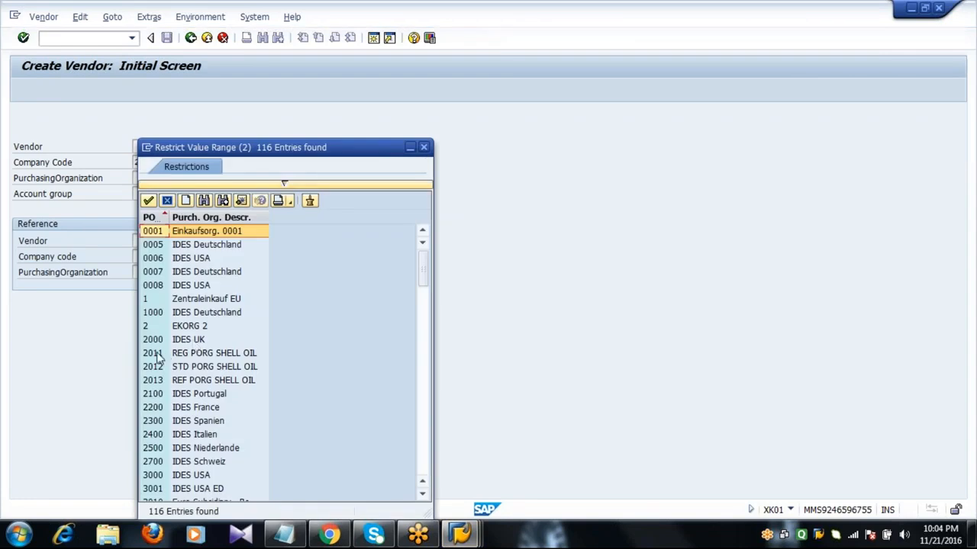
double_click(158, 353)
click(144, 194)
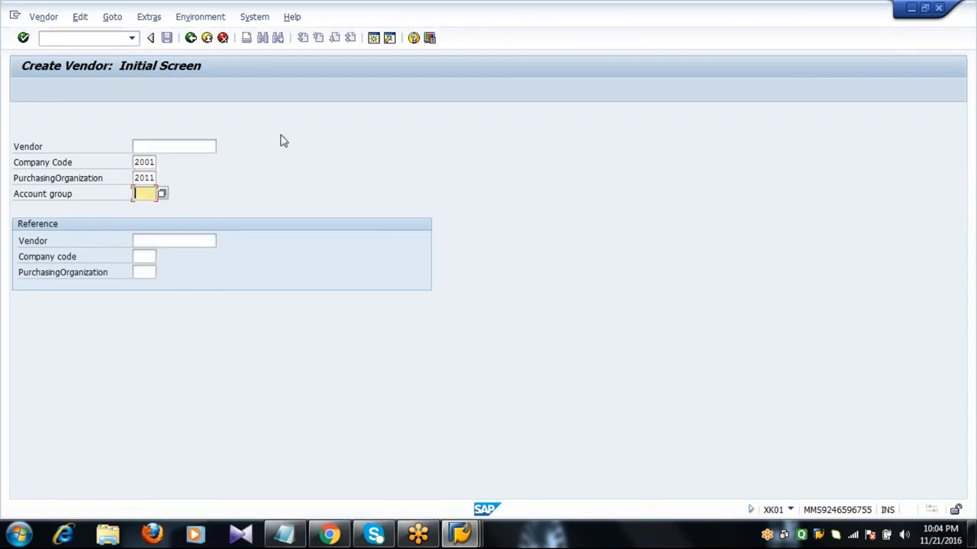
text(2001)
click(205, 148)
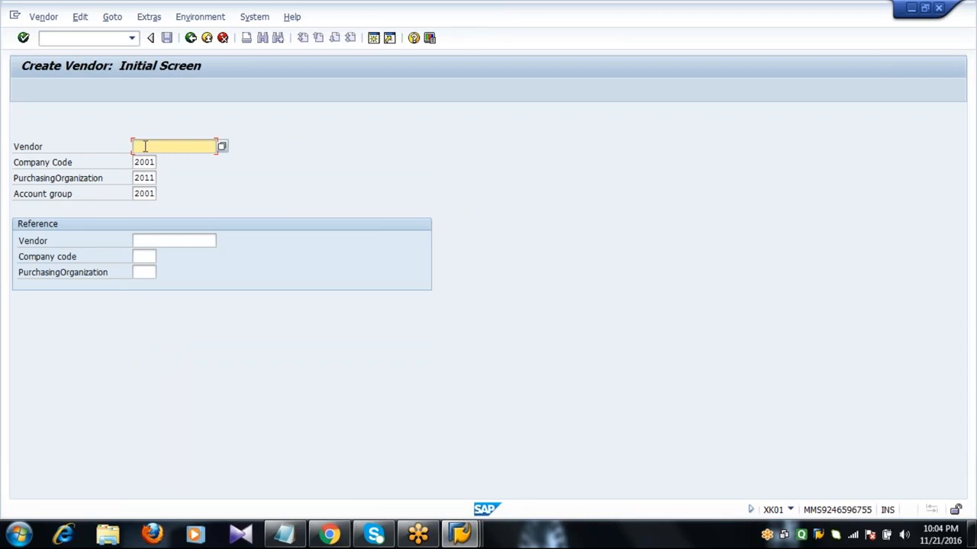
key(Return)
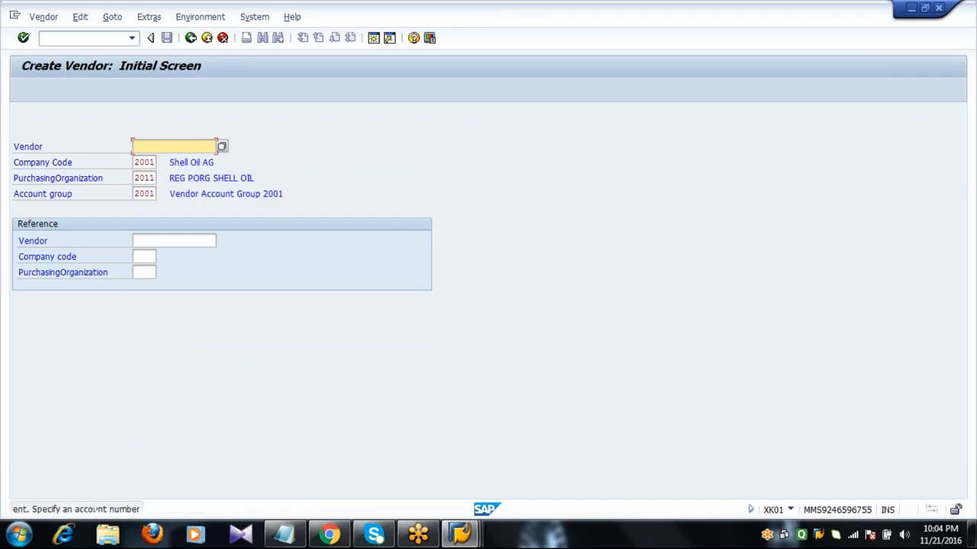
Submit without a vendor number and read the detailed help for the account number error
key(Return)
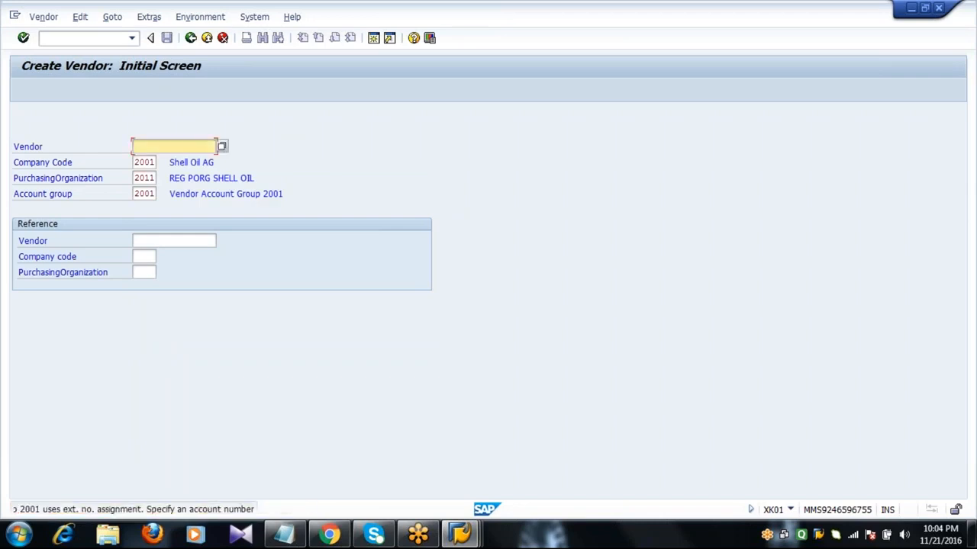
click(173, 512)
double_click(174, 511)
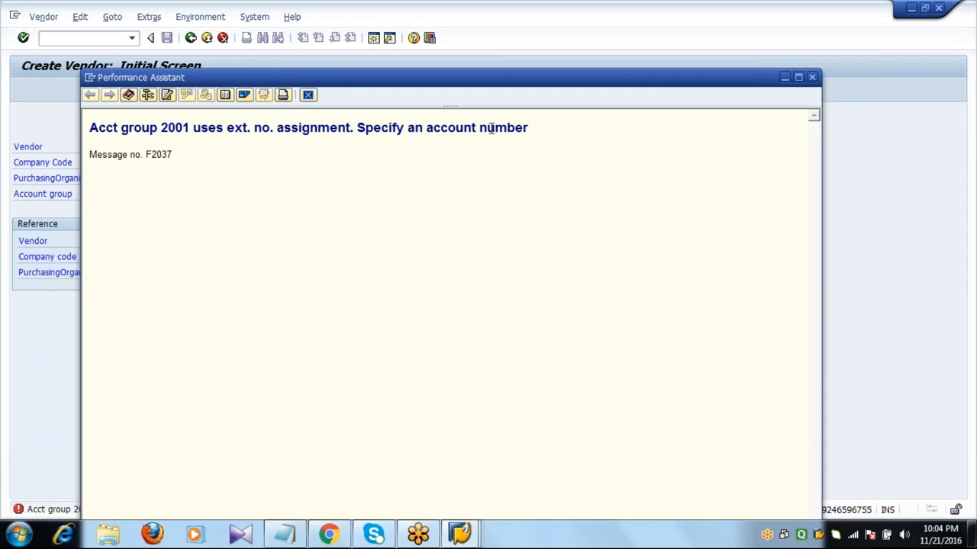
click(309, 95)
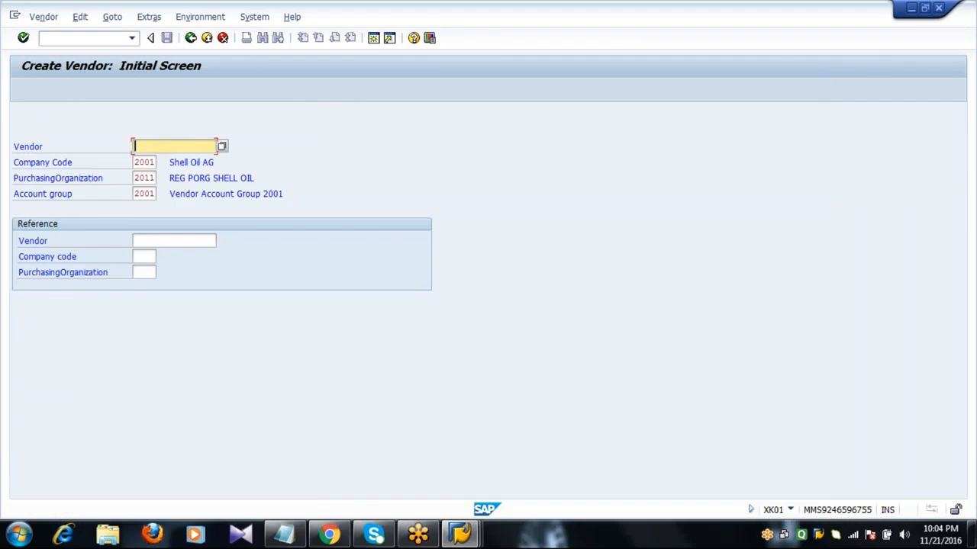
text(225000)
key(Return)
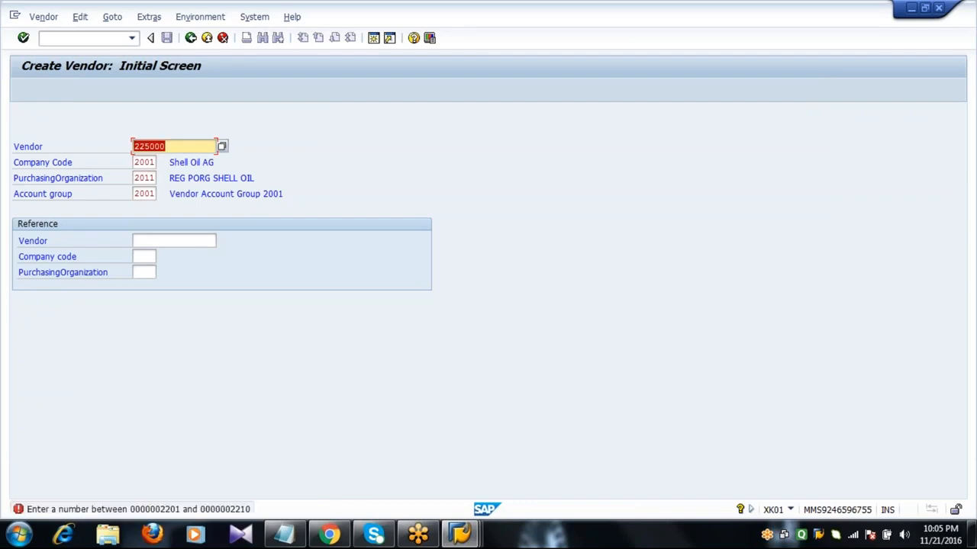
double_click(194, 511)
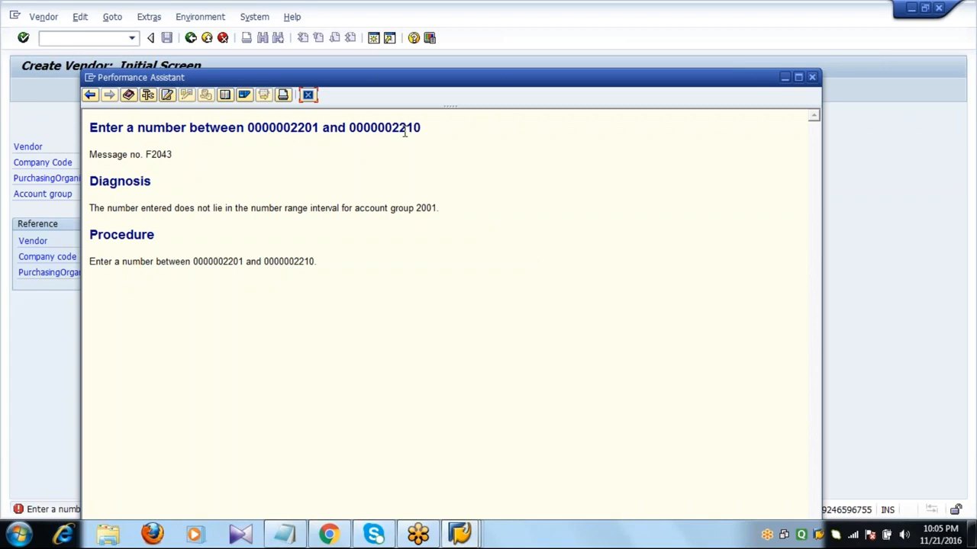
click(308, 94)
click(155, 194)
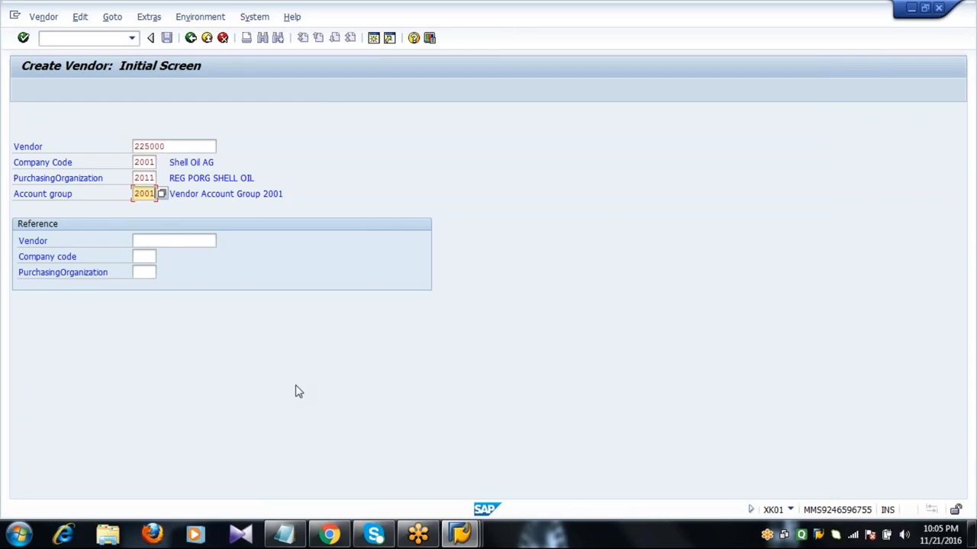
click(199, 148)
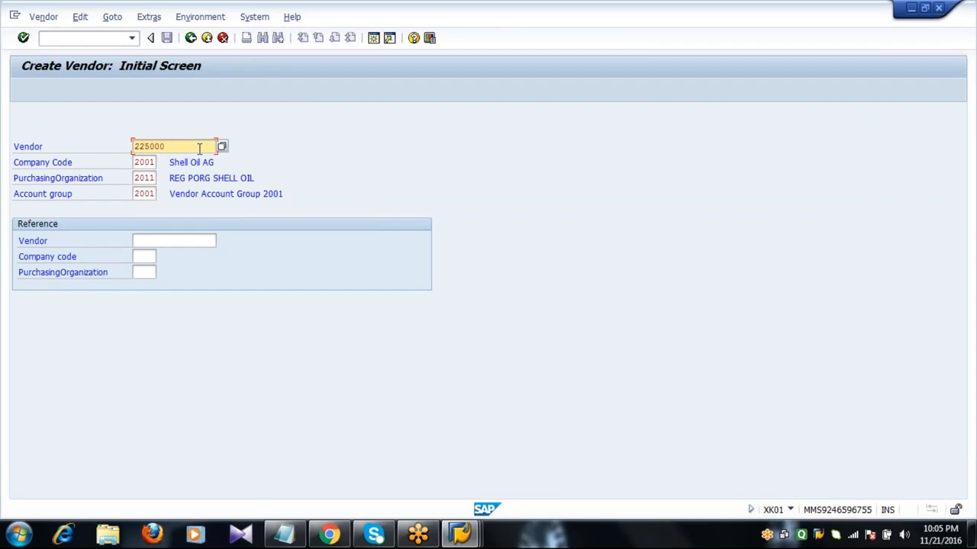
click(460, 534)
click(420, 463)
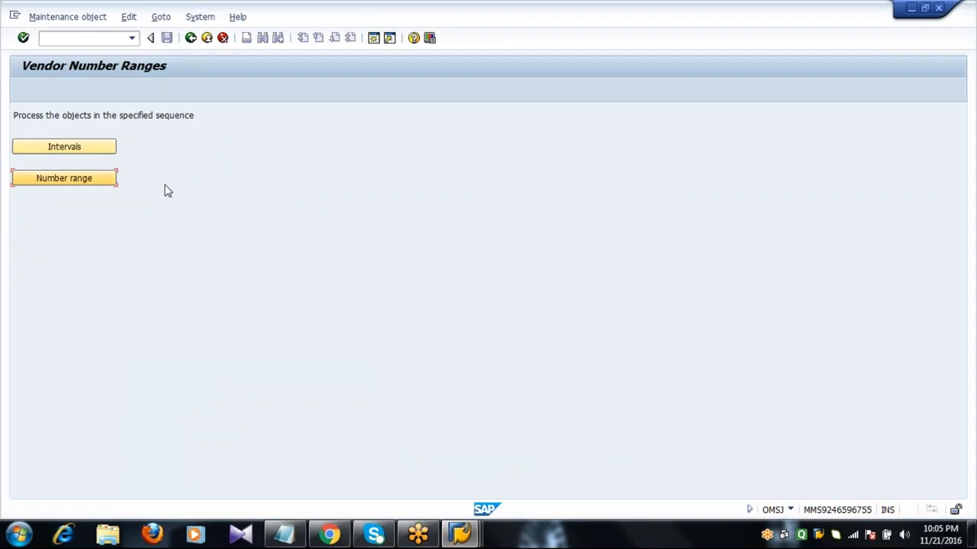
click(87, 155)
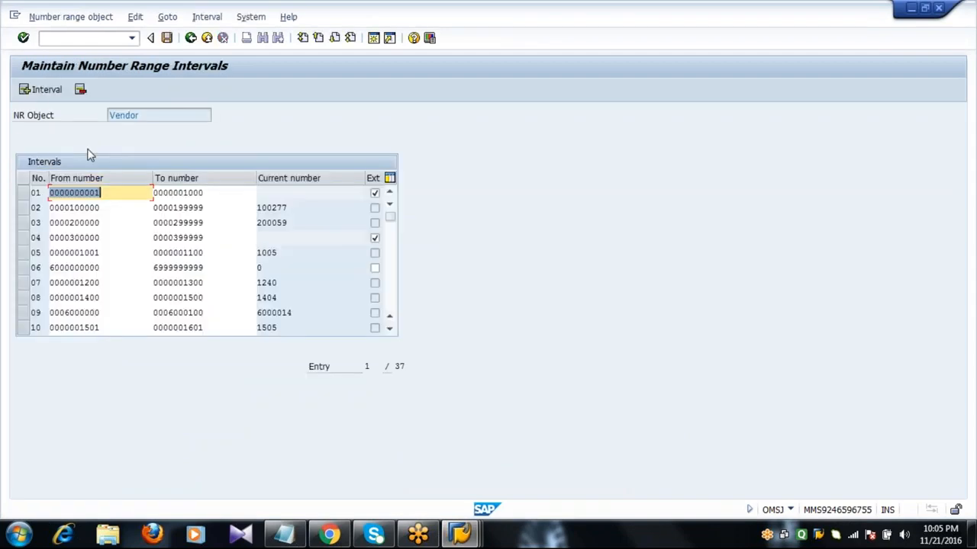
click(389, 298)
click(389, 299)
click(389, 298)
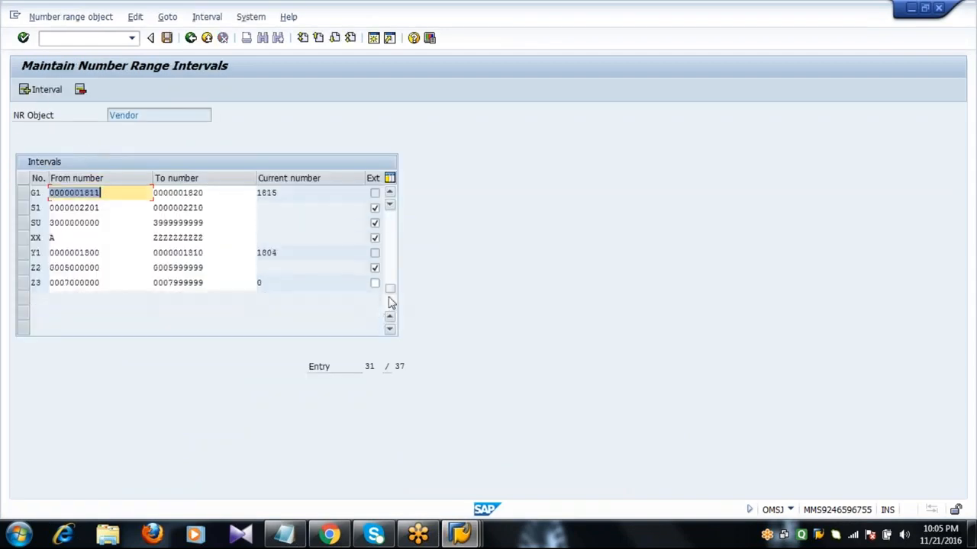
click(23, 208)
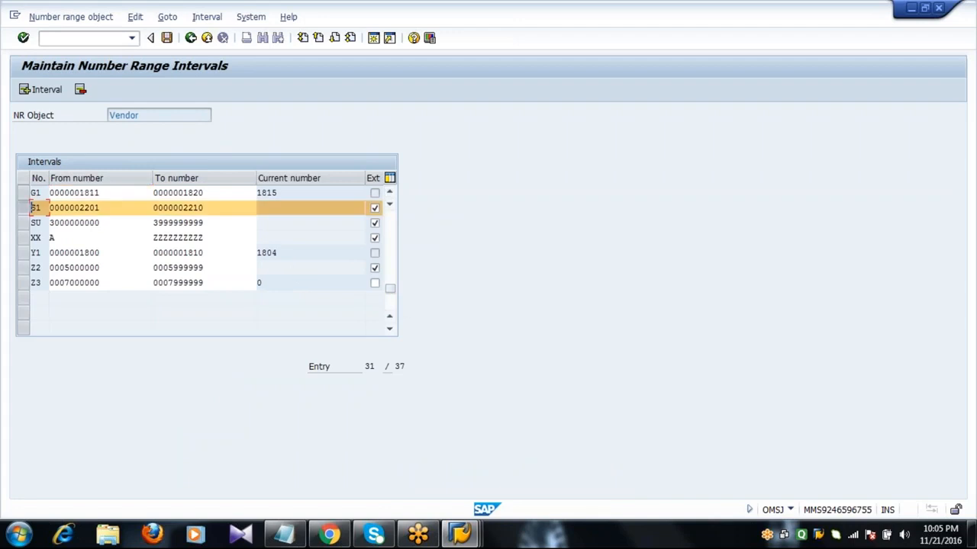
click(375, 209)
click(167, 38)
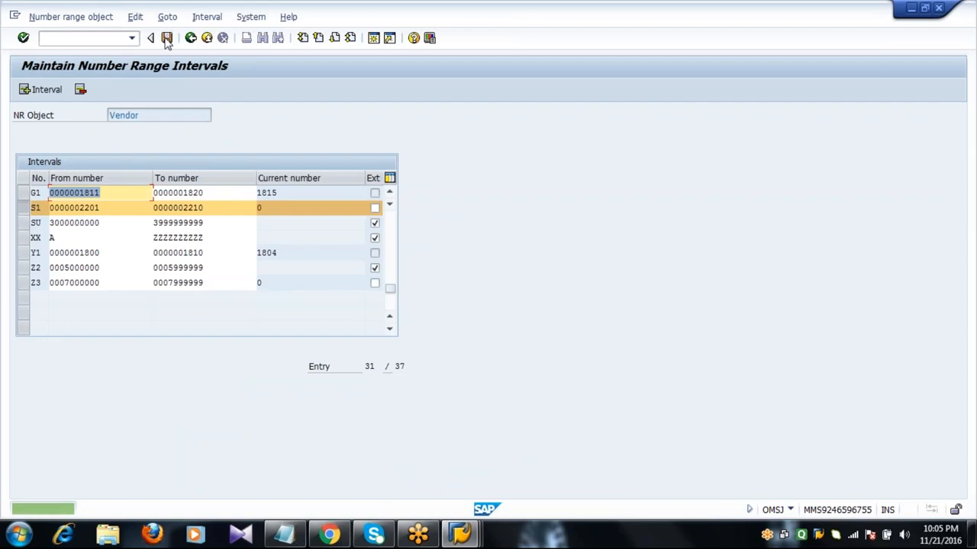
click(191, 38)
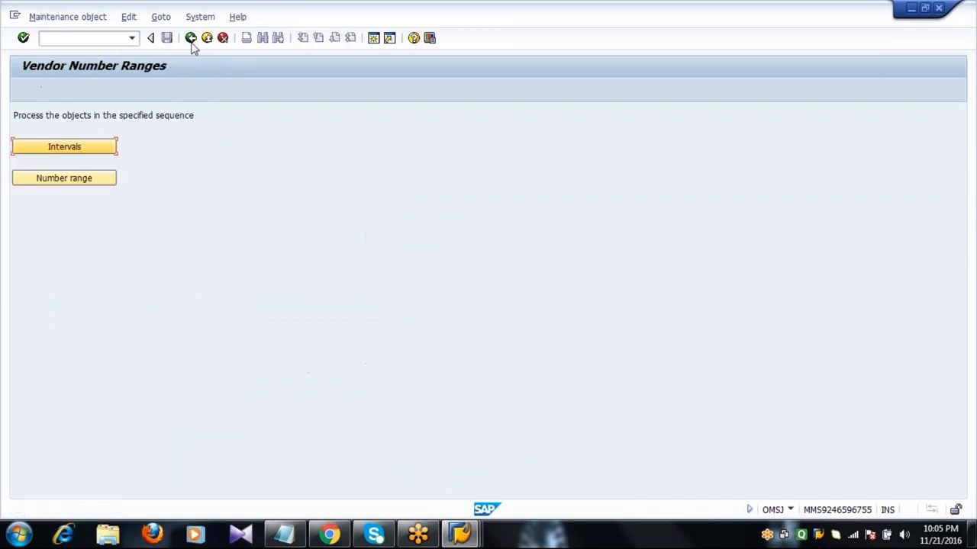
click(460, 534)
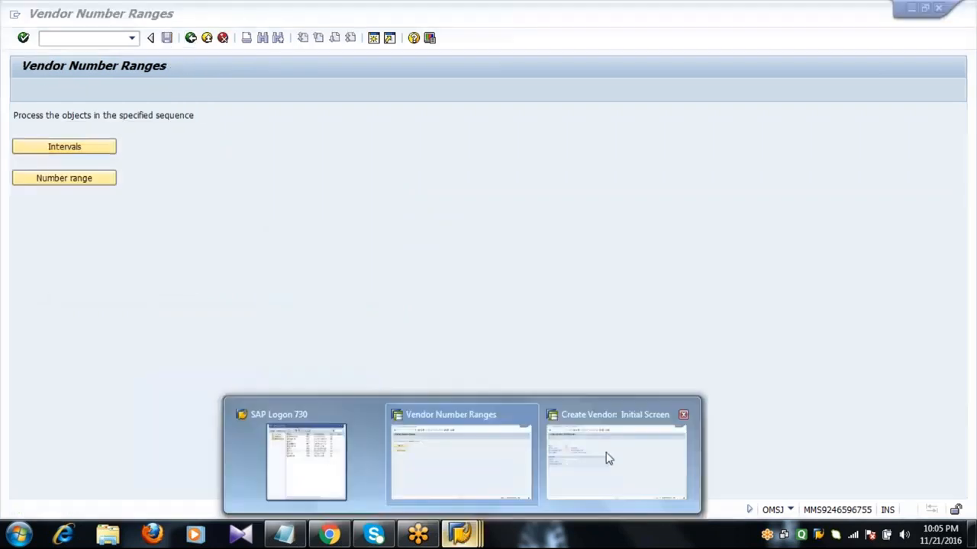
Rerun /NXK01 with Vendor blank to reach the Address screen, then exit discarding the data
click(608, 457)
click(79, 40)
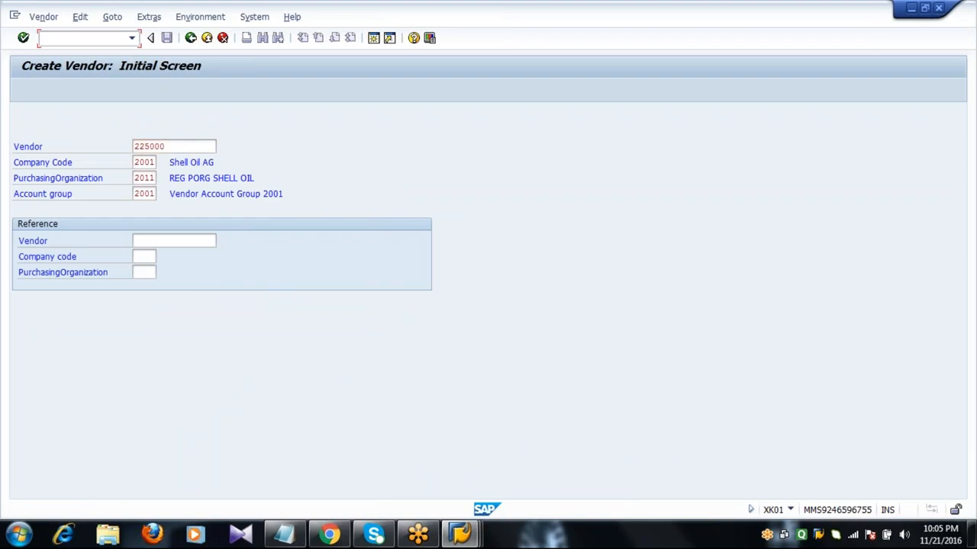
text(/NXK01)
key(Return)
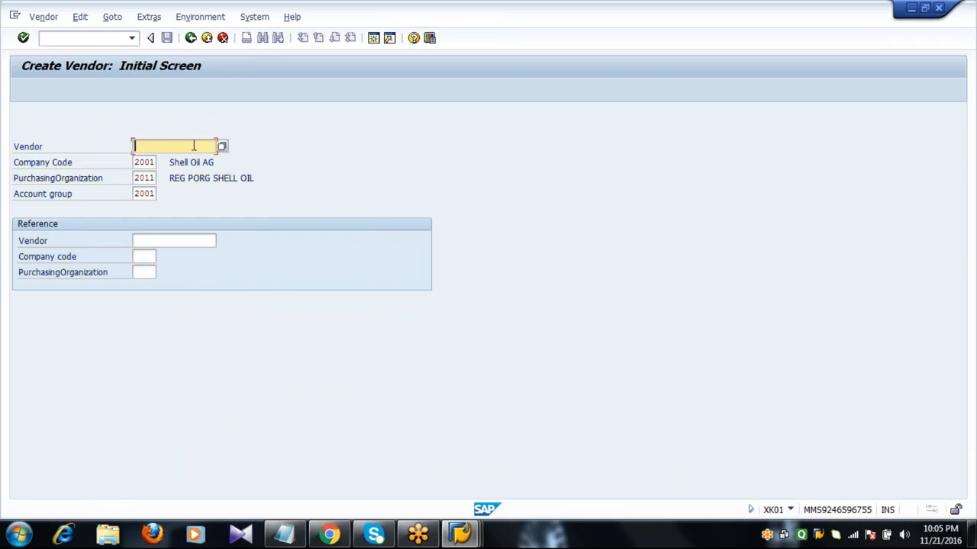
key(Return)
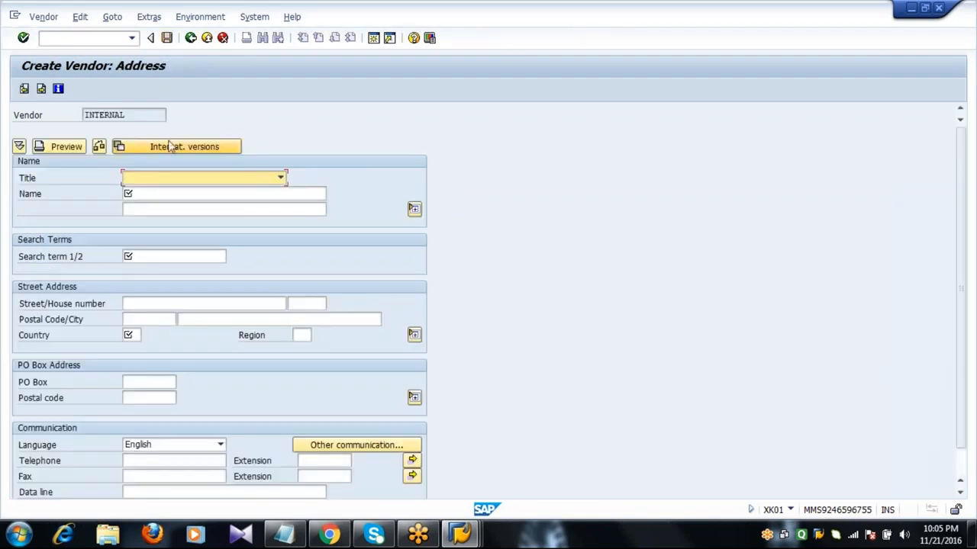
click(144, 117)
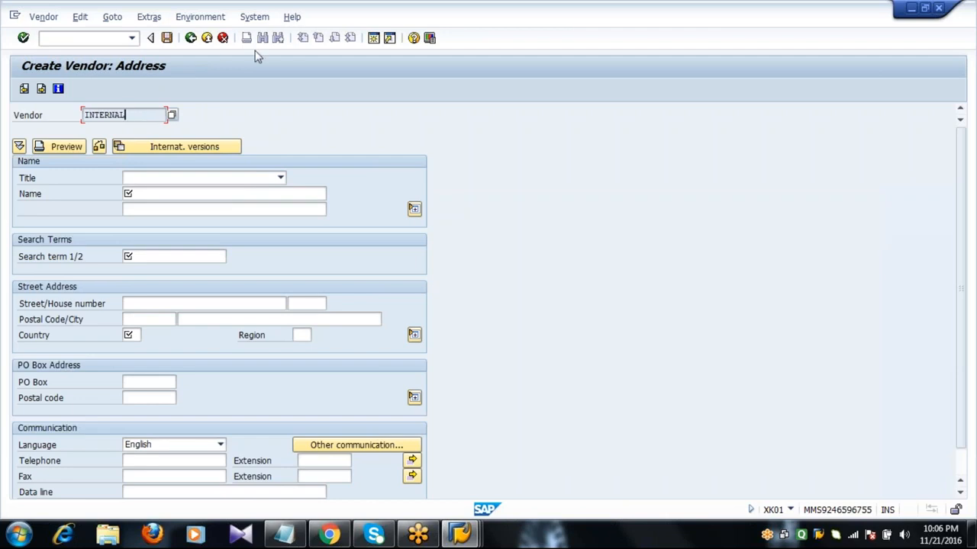
click(207, 38)
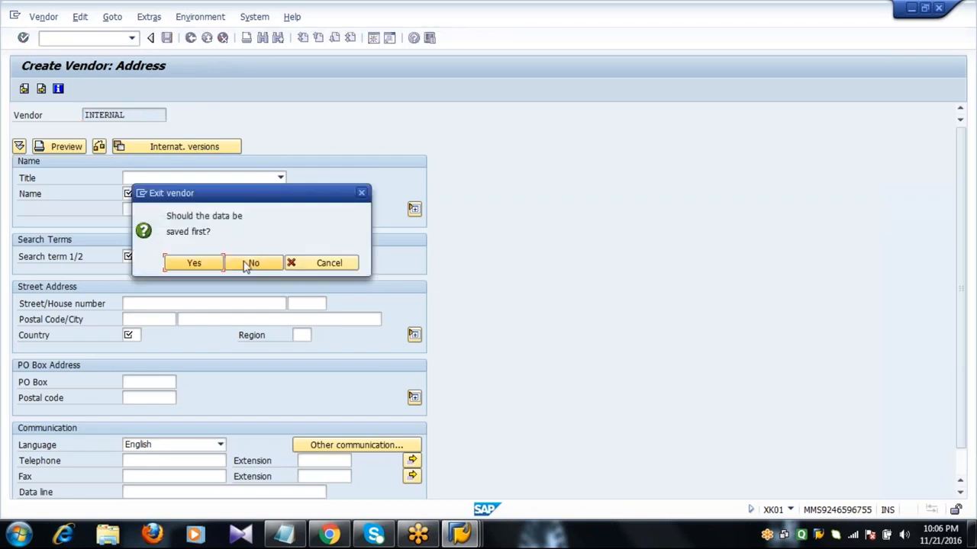
click(246, 263)
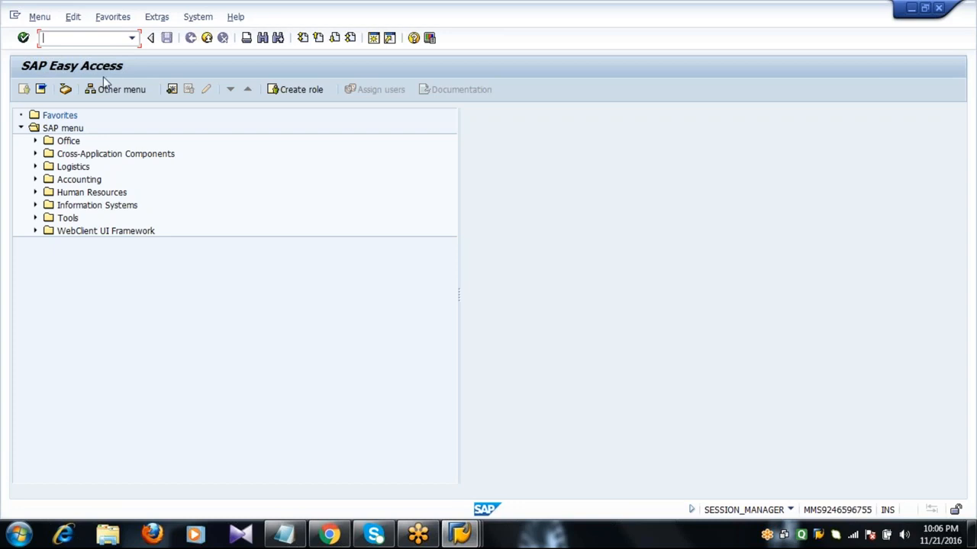
Run XK01 and continue with a blank Vendor number to the address screen
text(XK01)
key(Return)
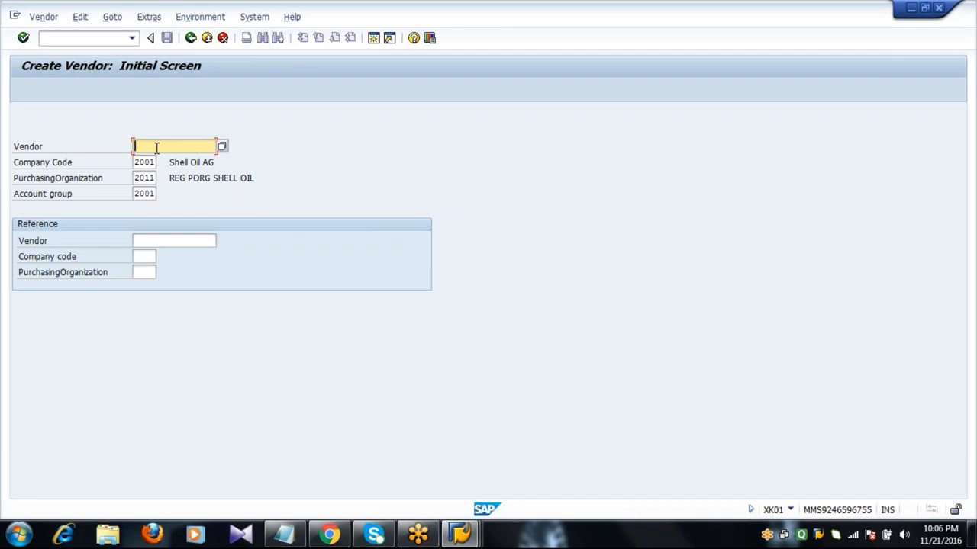
key(Tab)
key(Tab)
key(Tab)
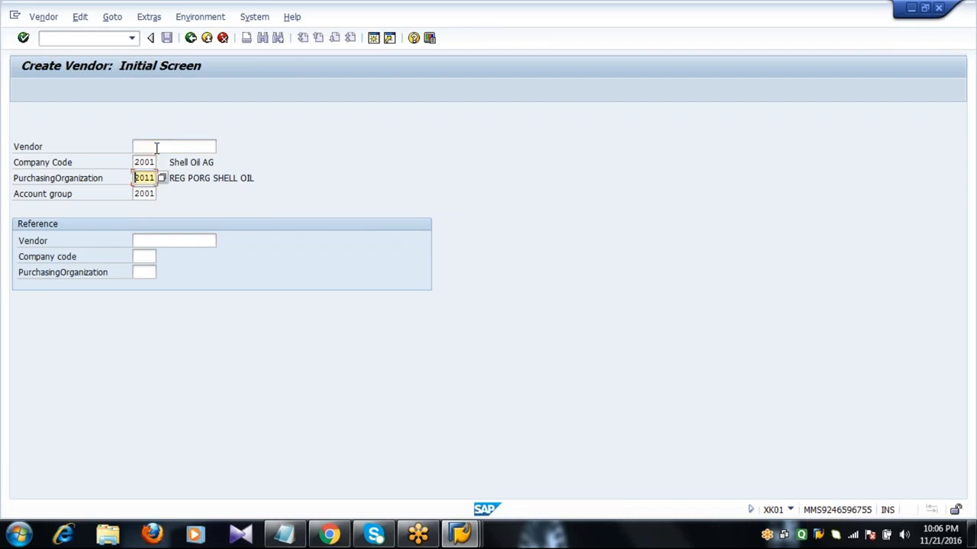
key(Return)
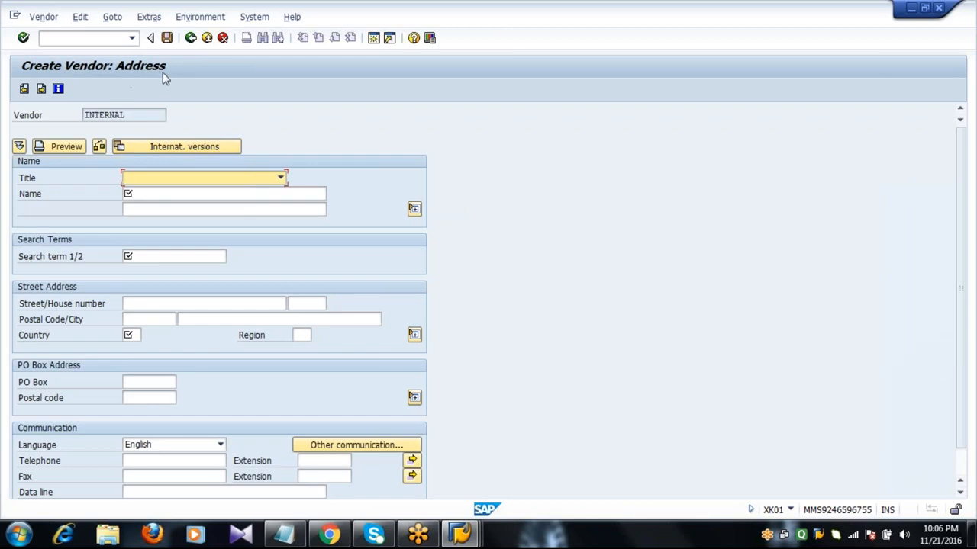
Set title Mr., name Arun and search term Arun
click(233, 180)
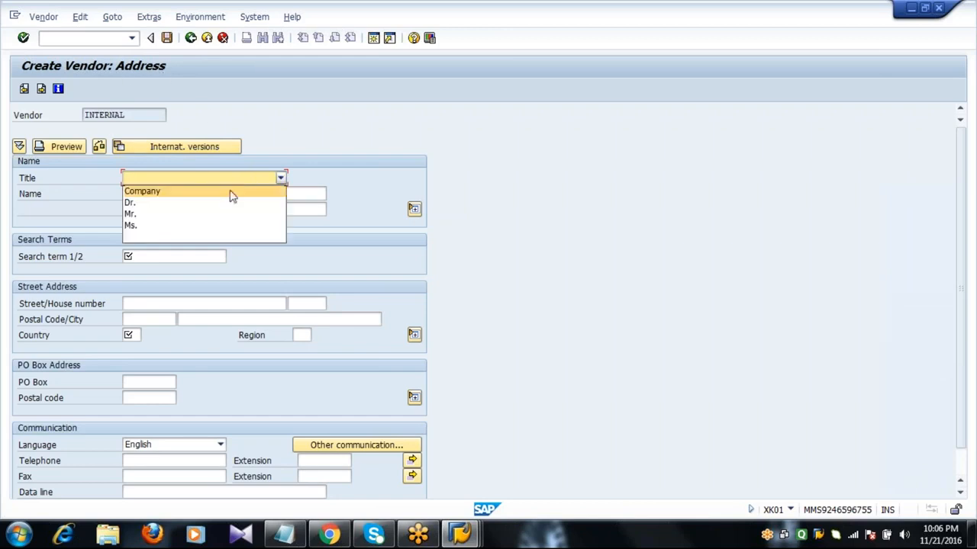
click(223, 215)
click(212, 195)
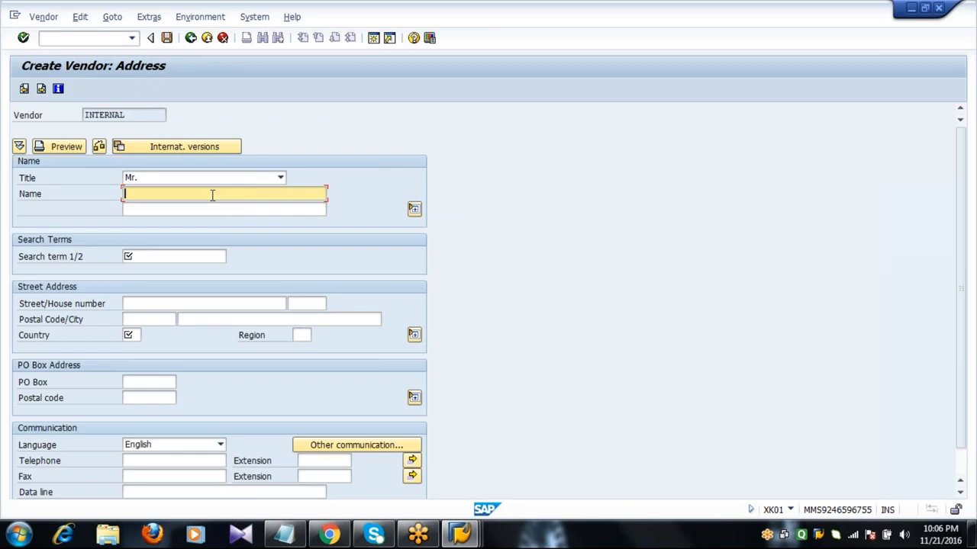
text(Arun)
key(Tab)
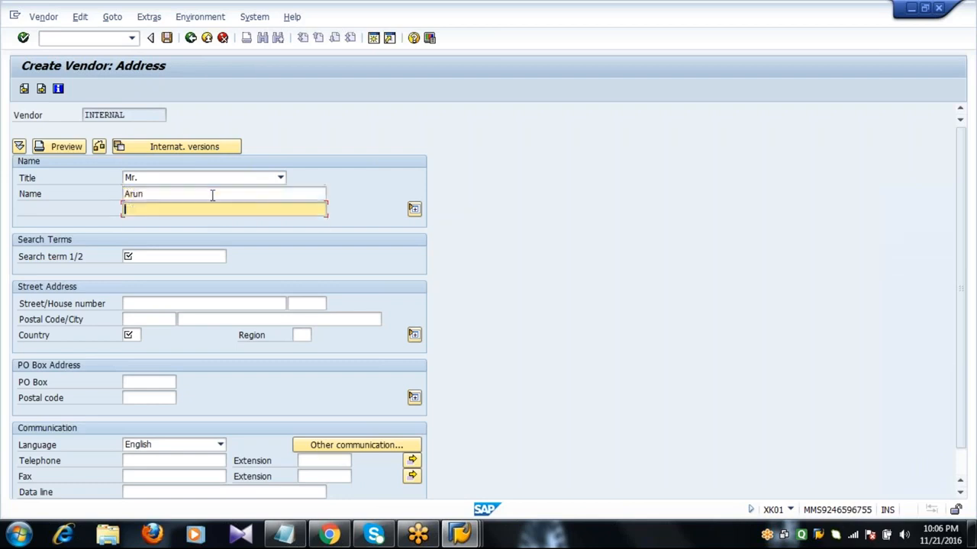
key(Tab)
text(Arun)
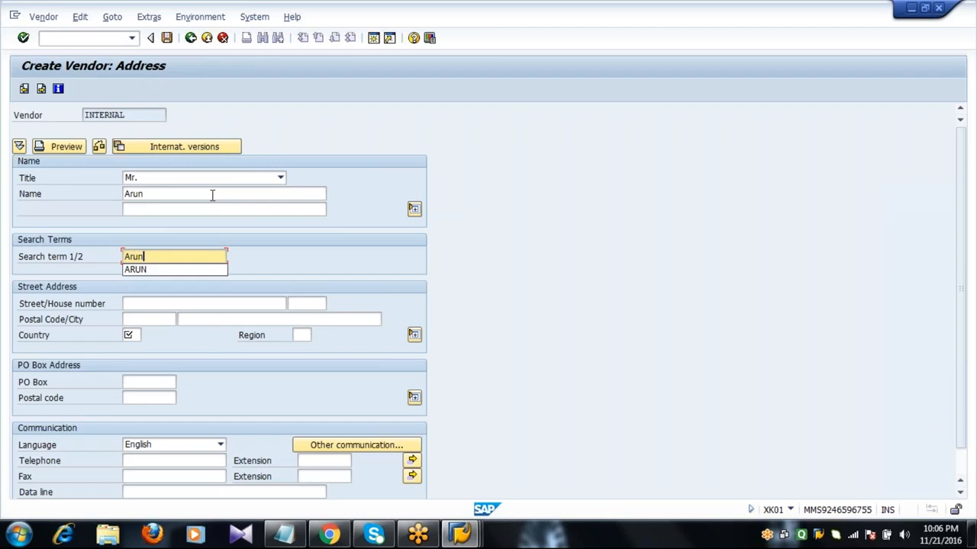
Enter street Phase4, house number 12345, city FRANKFURT and country DE
key(Tab)
key(Tab)
key(shift+Tab)
key(shift+Tab)
key(Tab)
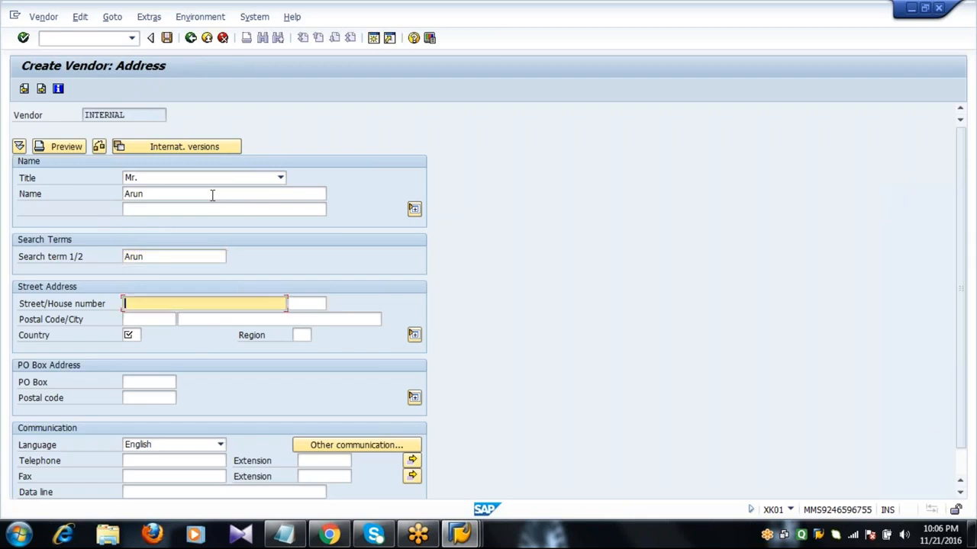
text(Phase4)
key(Tab)
key(Tab)
text(12)
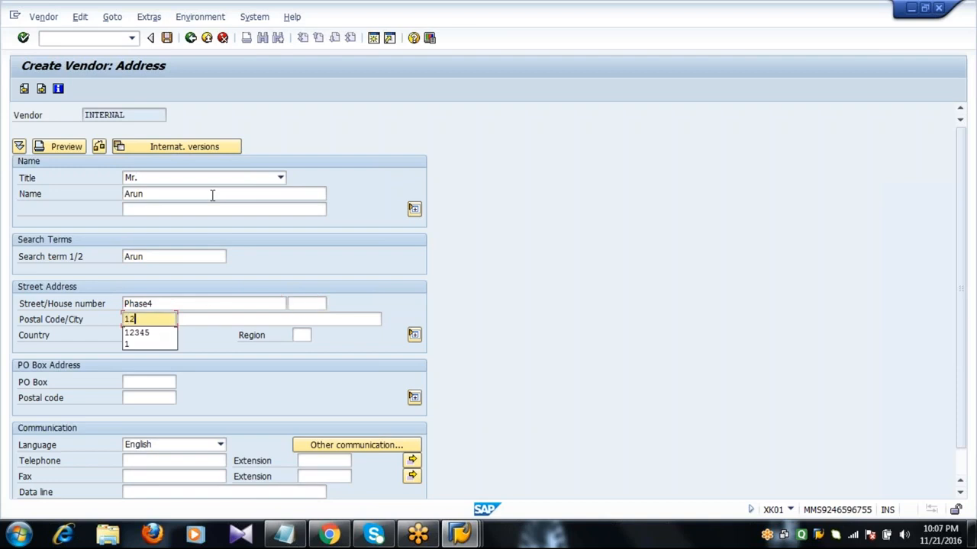
text(345)
key(Tab)
text(F)
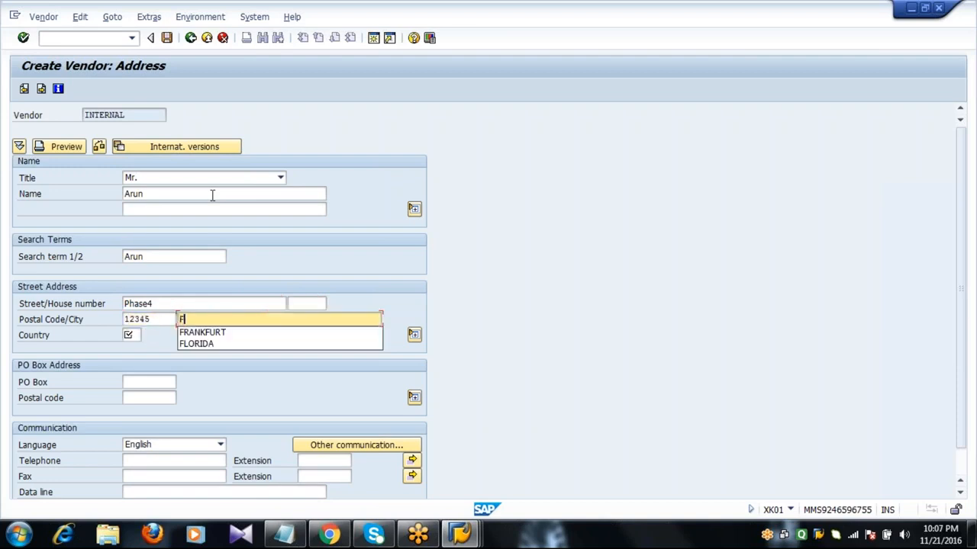
text(R)
key(Down)
key(Return)
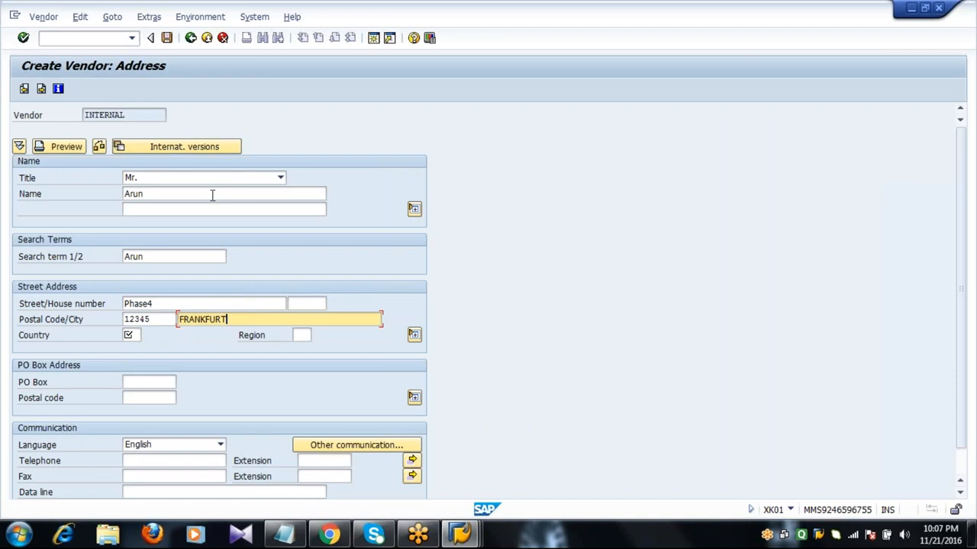
key(Tab)
text(DE)
key(Tab)
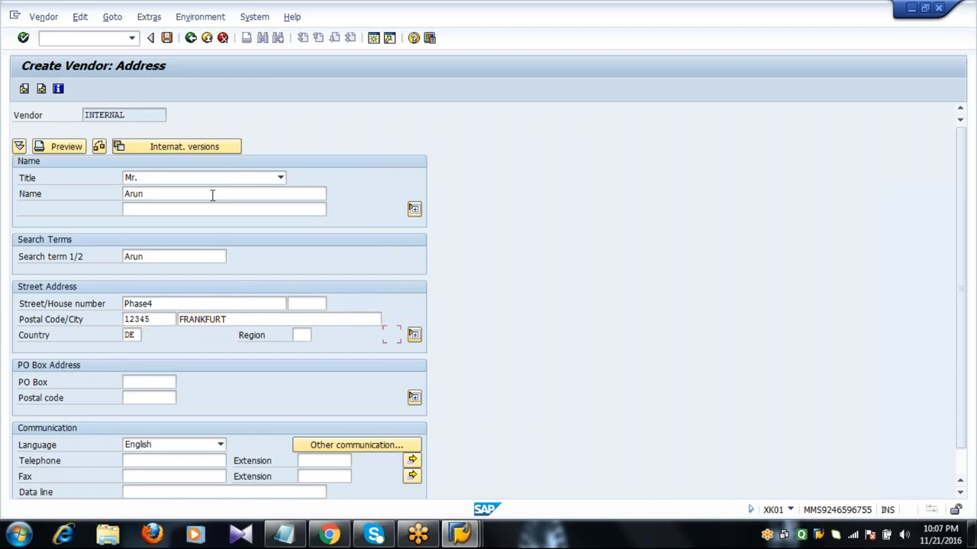
Enter PO box 12345 with postal code 23456, plus telephone and fax numbers, then continue
key(Tab)
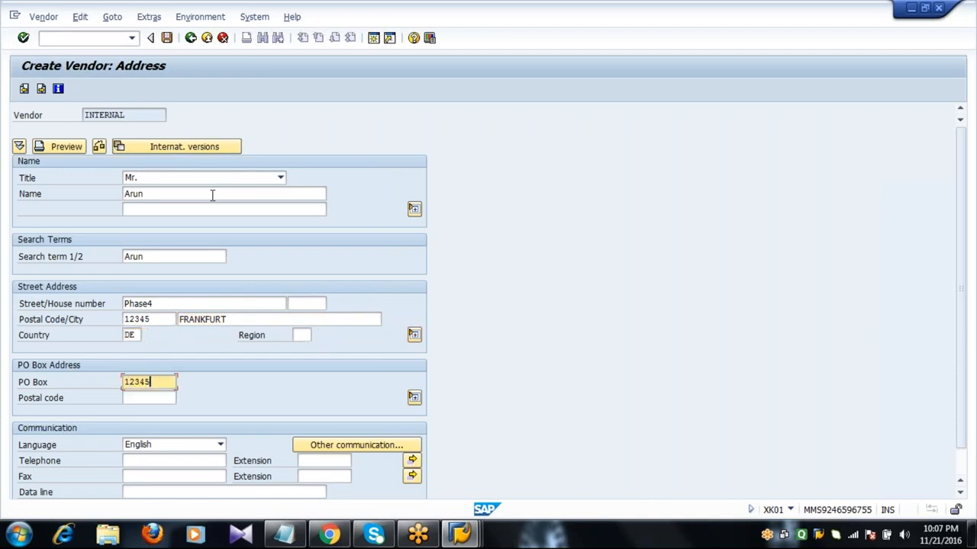
key(Tab)
key(Tab)
key(Tab)
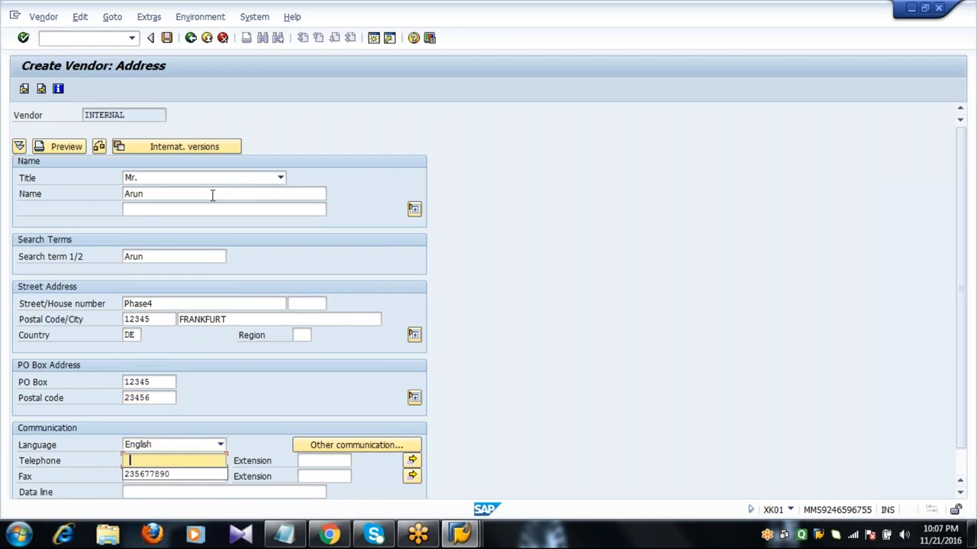
key(Tab)
key(Tab)
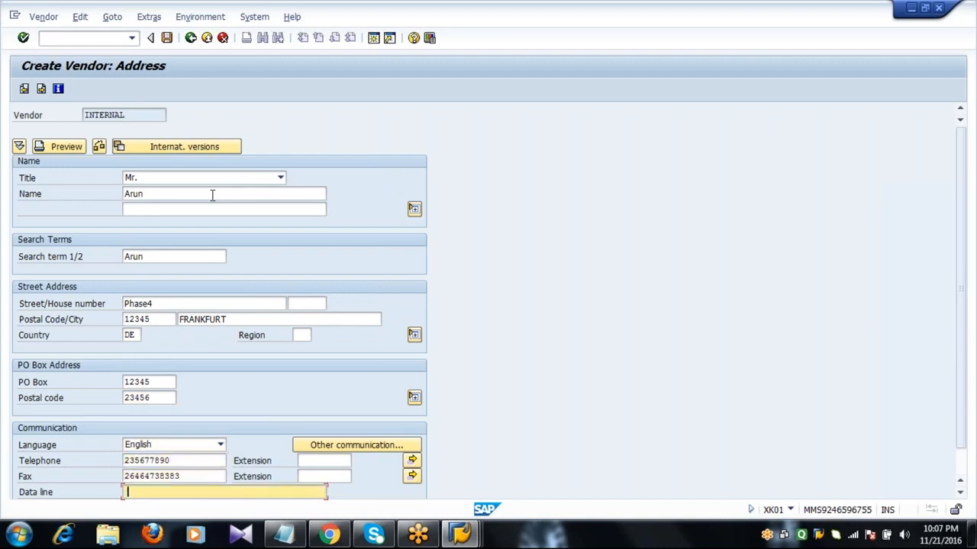
key(Tab)
key(Return)
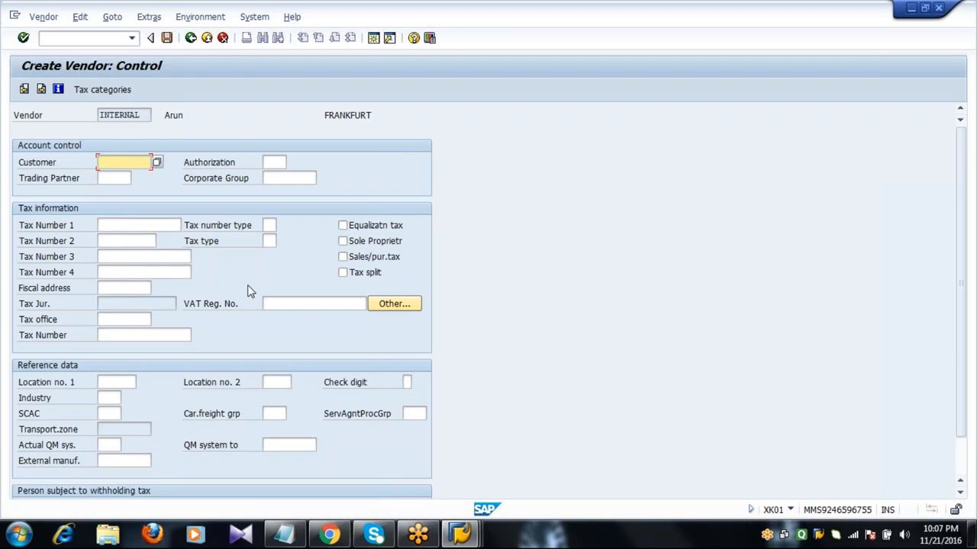
Skip Control, Payment transactions and Contact persons to reach company code 2001 accounting
key(Return)
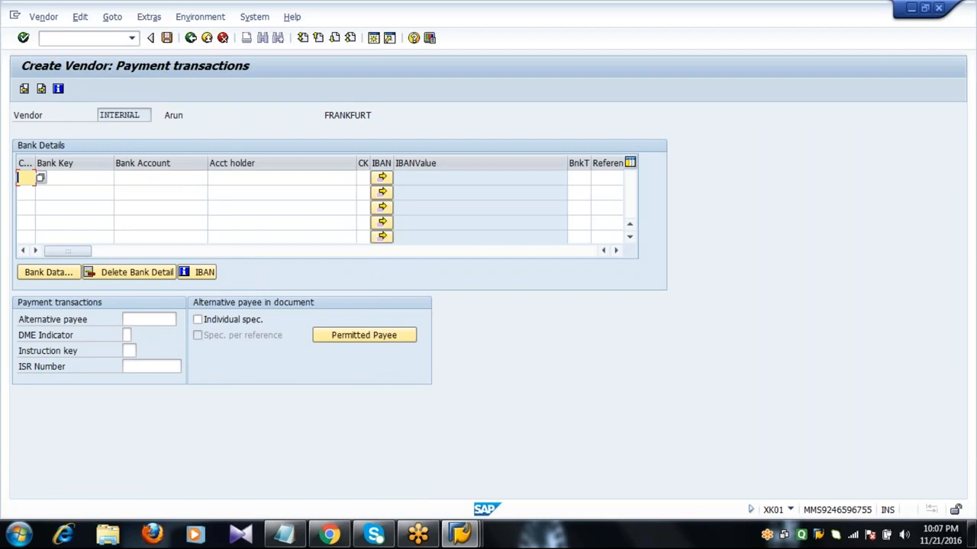
key(Return)
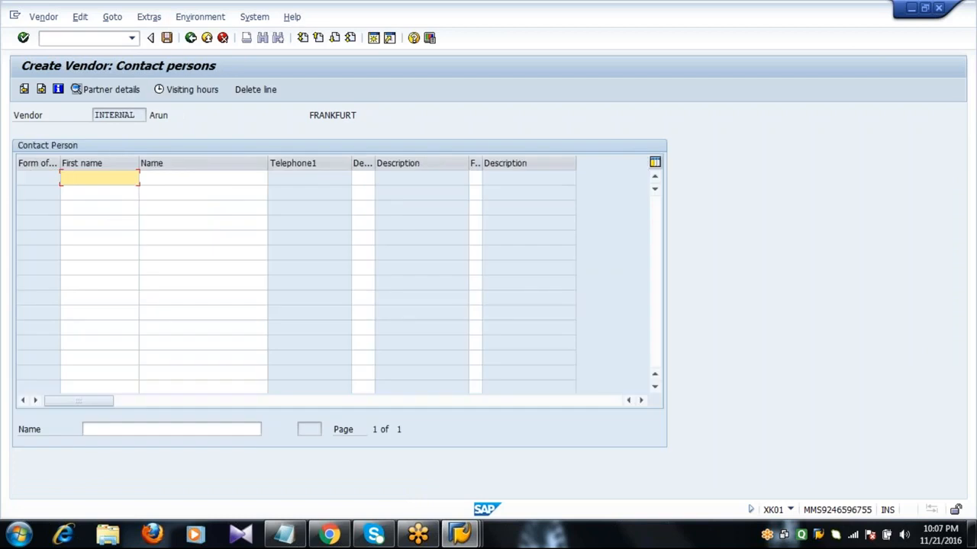
key(Return)
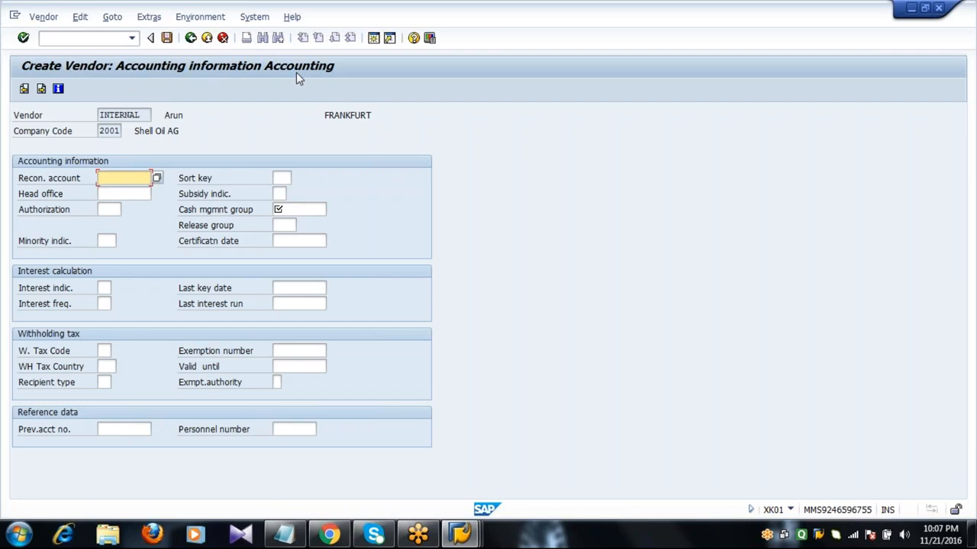
Enter 160000 as the reconciliation account, picked from the input history
click(68, 183)
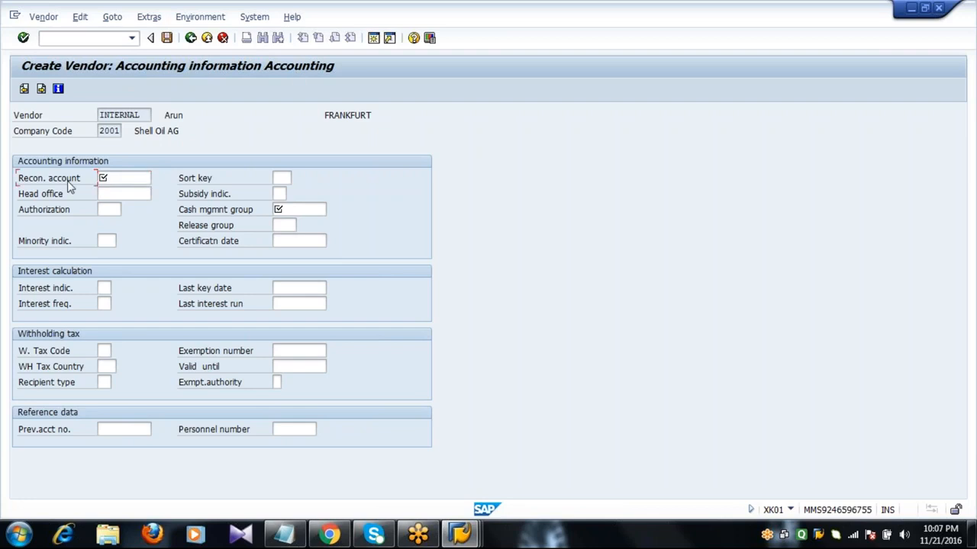
click(120, 177)
text(1)
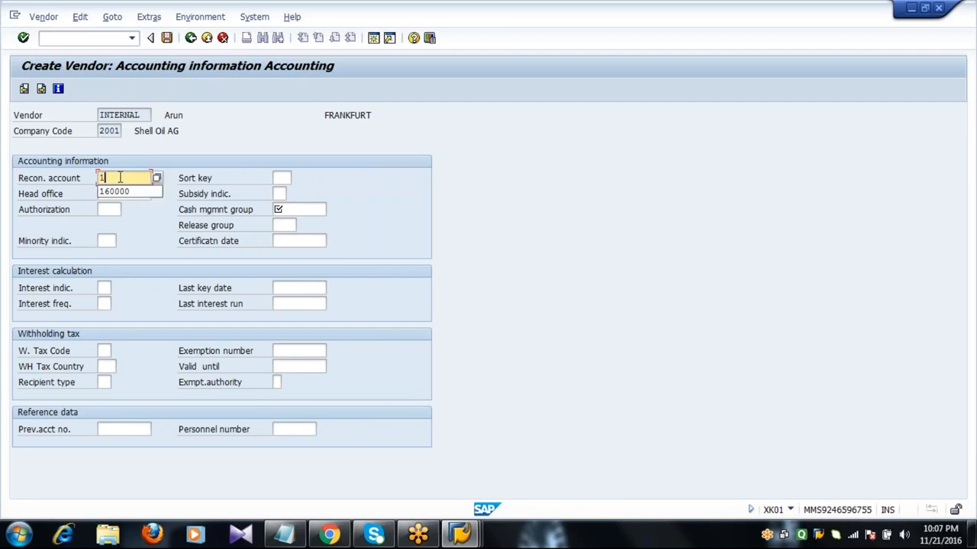
click(123, 194)
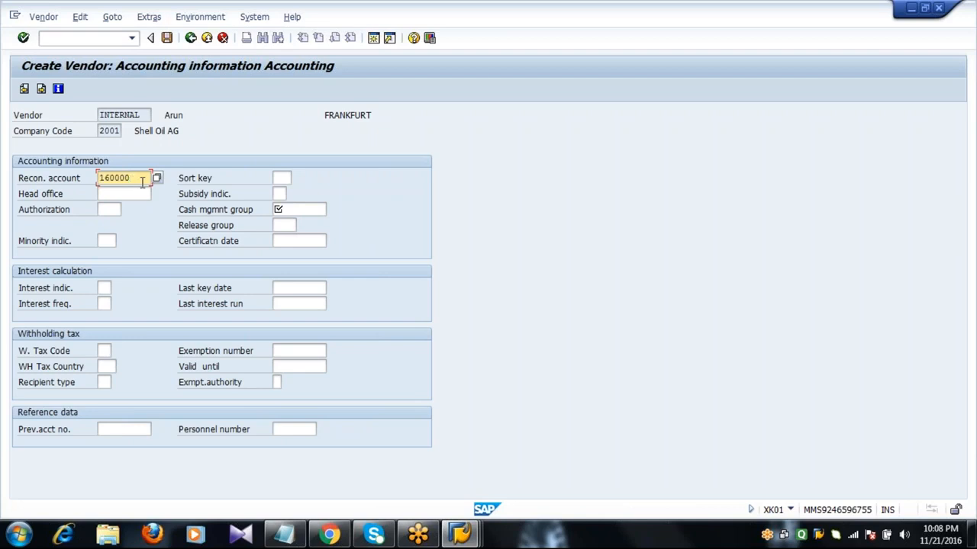
Pick cash management group A1 (Domestic) and continue to Payment transactions Accounting
click(281, 211)
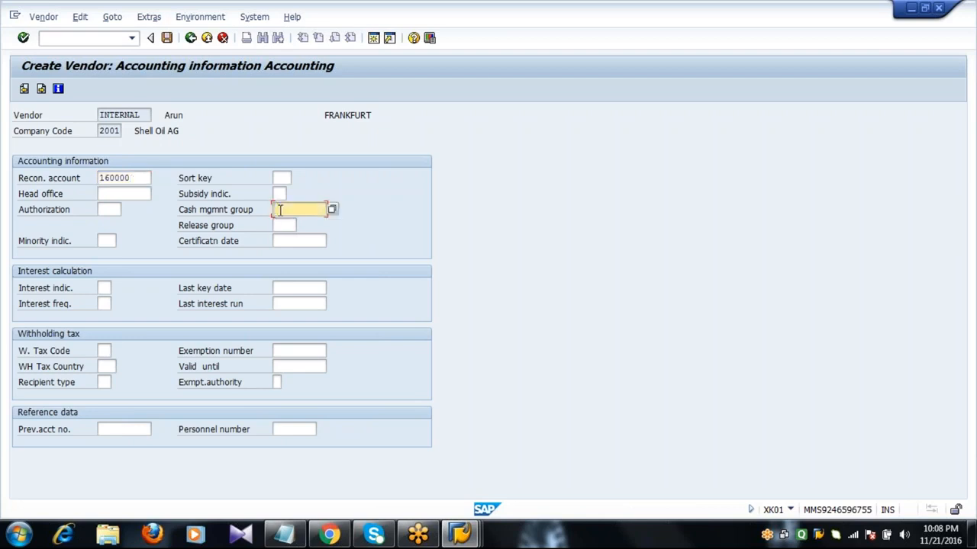
click(331, 209)
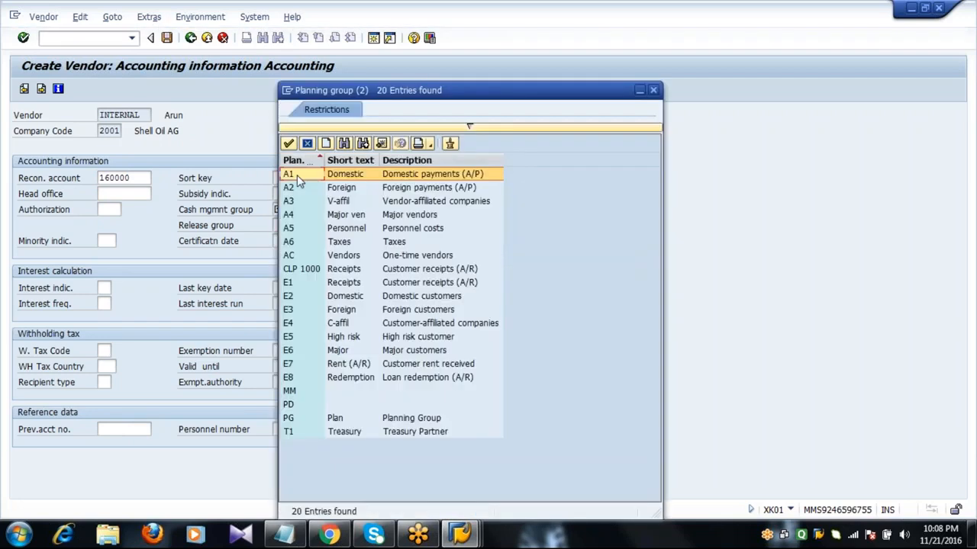
double_click(297, 177)
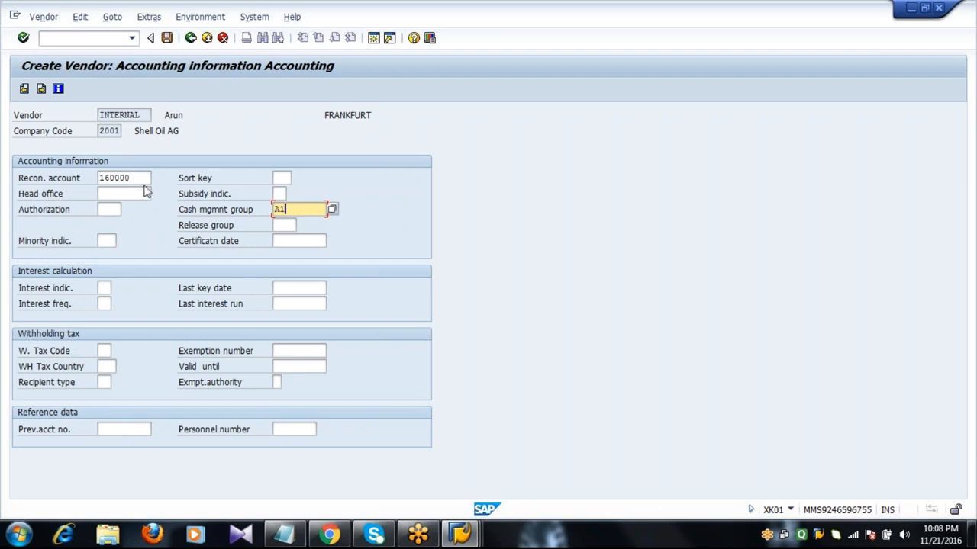
click(138, 178)
click(293, 209)
key(Return)
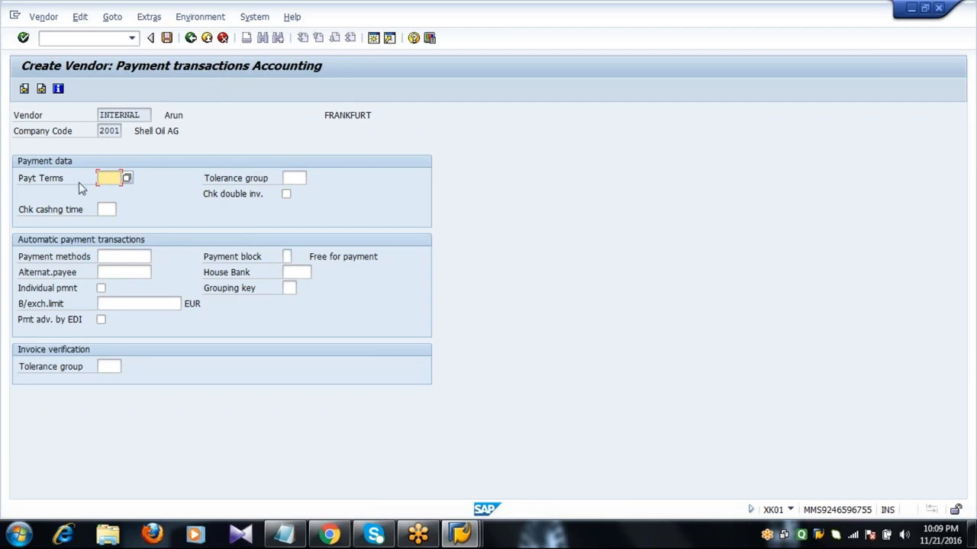
Choose payment terms 0001, Payable immediately Due net, from the terms list
click(128, 177)
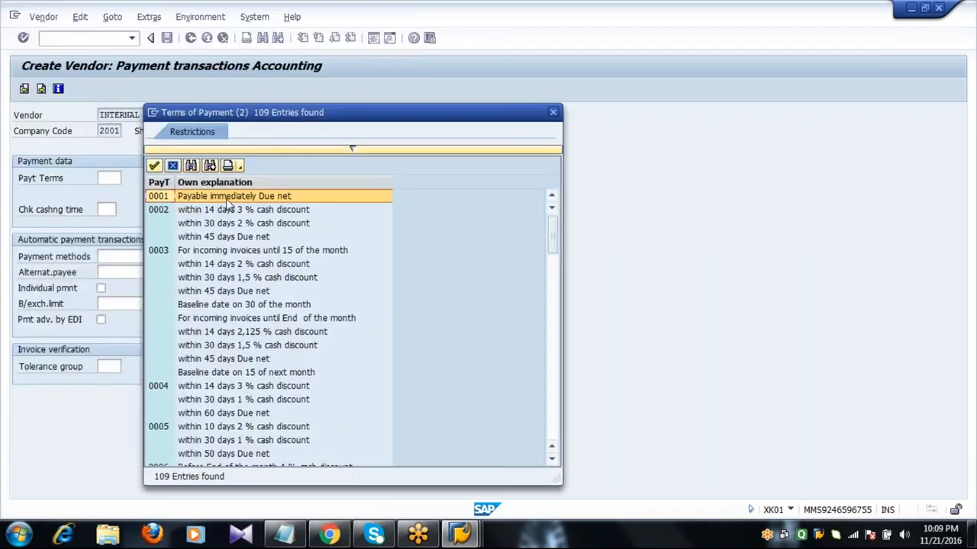
click(227, 200)
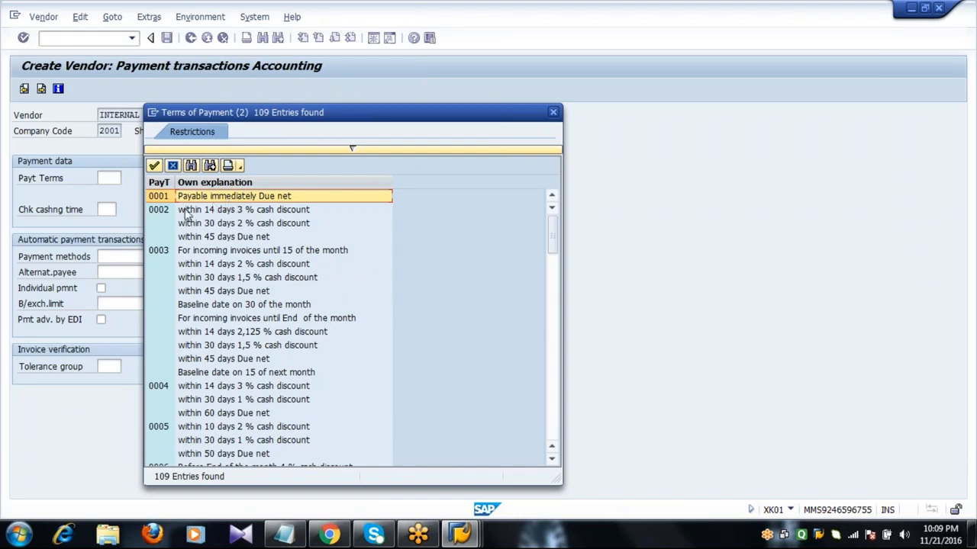
click(171, 210)
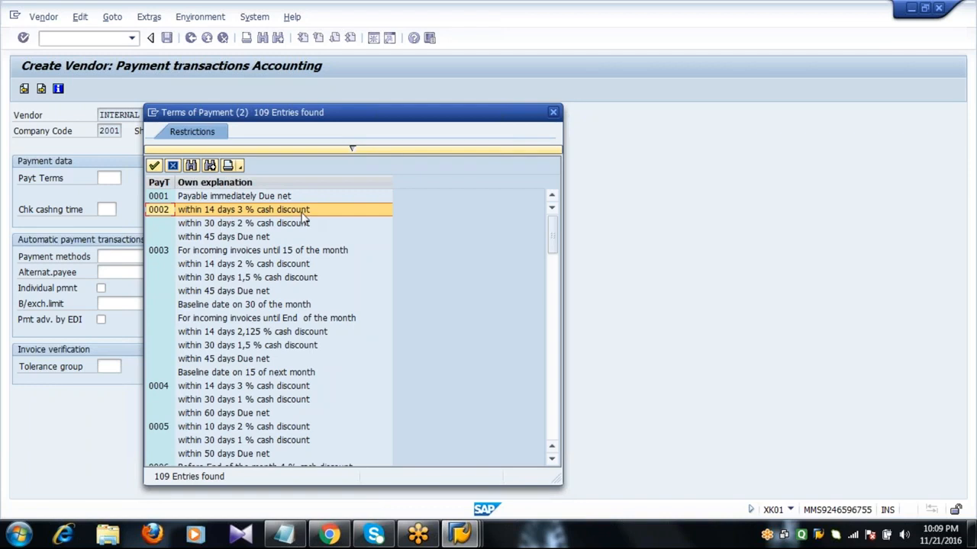
key(Down)
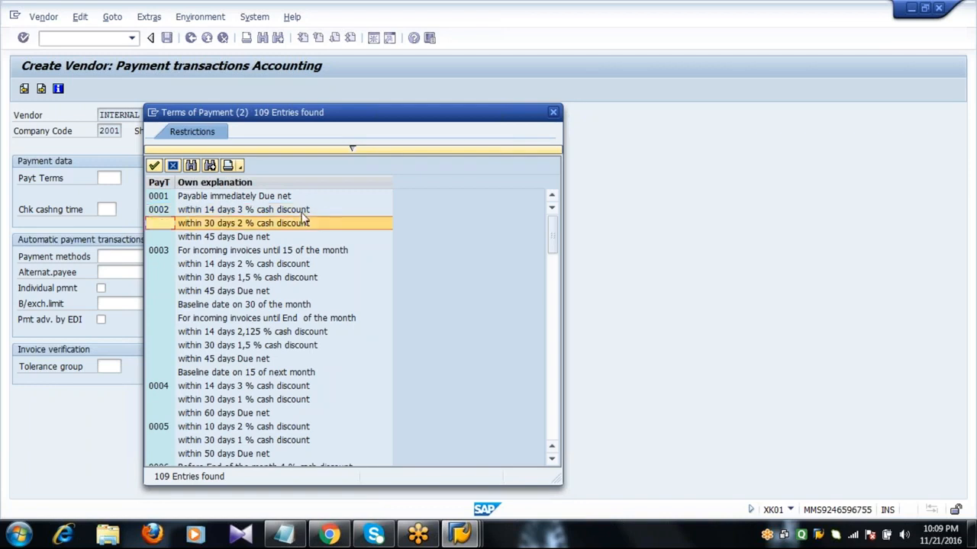
key(Up)
key(Up)
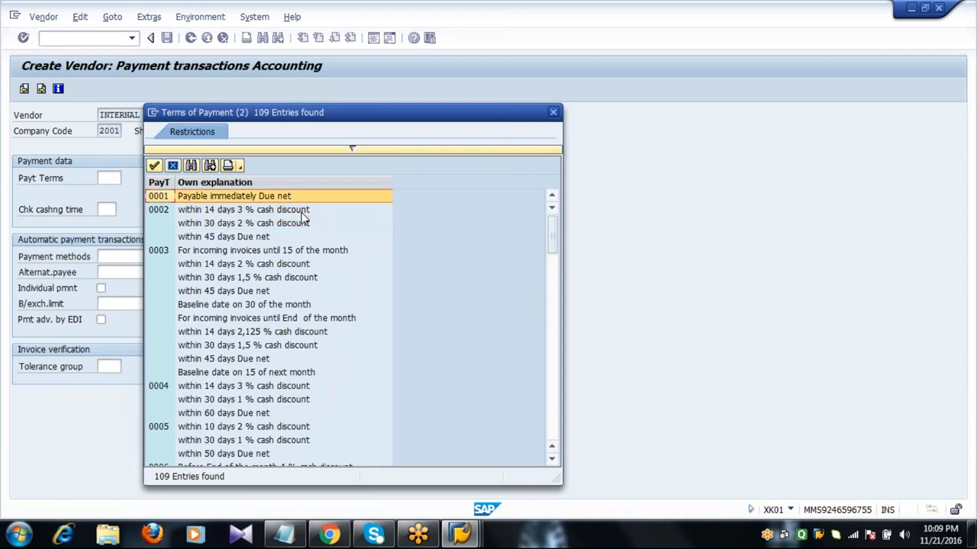
key(Return)
key(Return)
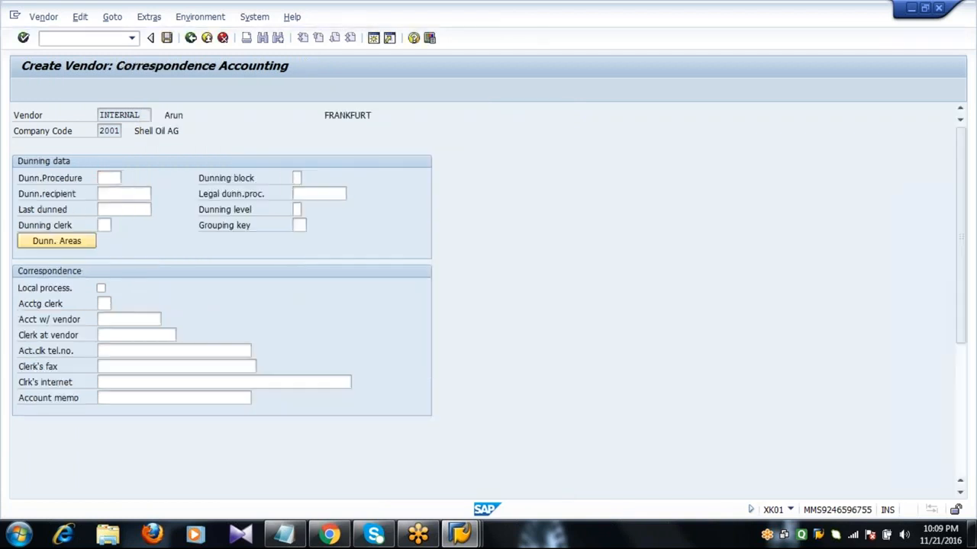
On Purchasing data, set order currency EUR and terms of payment 0001
key(Return)
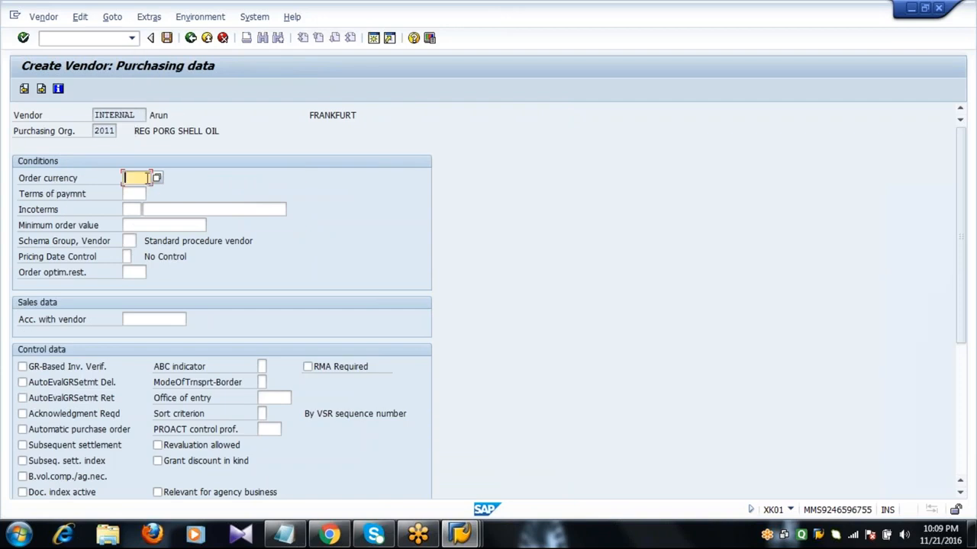
text(EUR)
key(Tab)
text(0001)
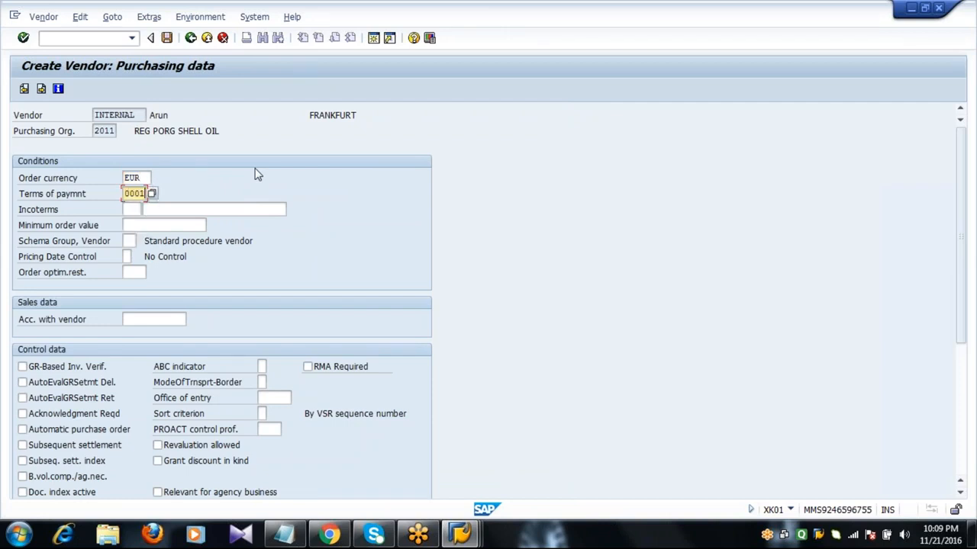
Set Incoterms to CIF and accept the suggested location text
click(129, 210)
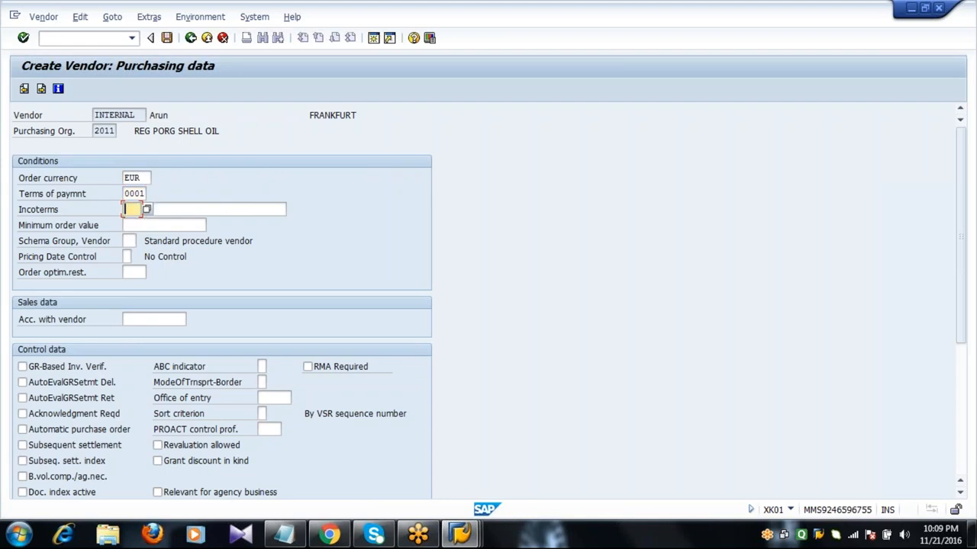
click(147, 210)
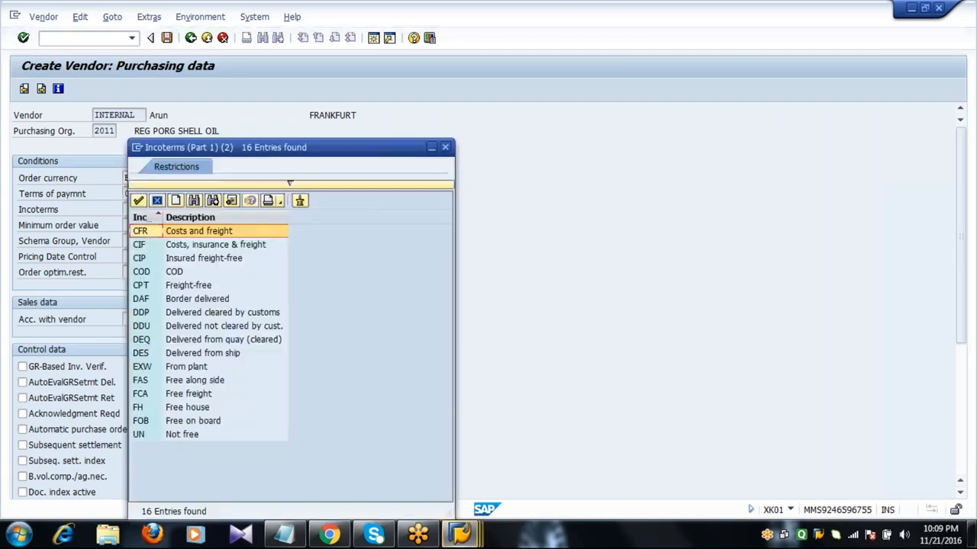
click(145, 246)
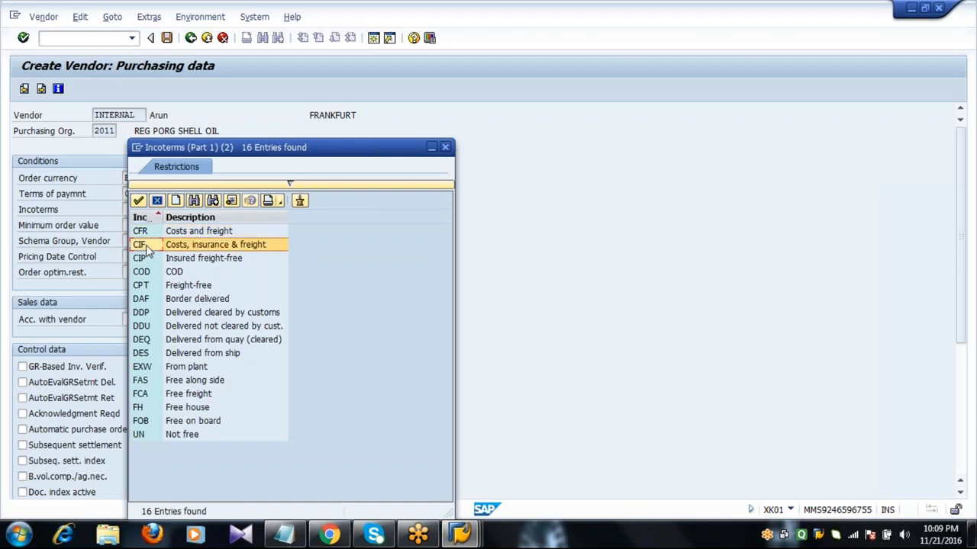
double_click(145, 246)
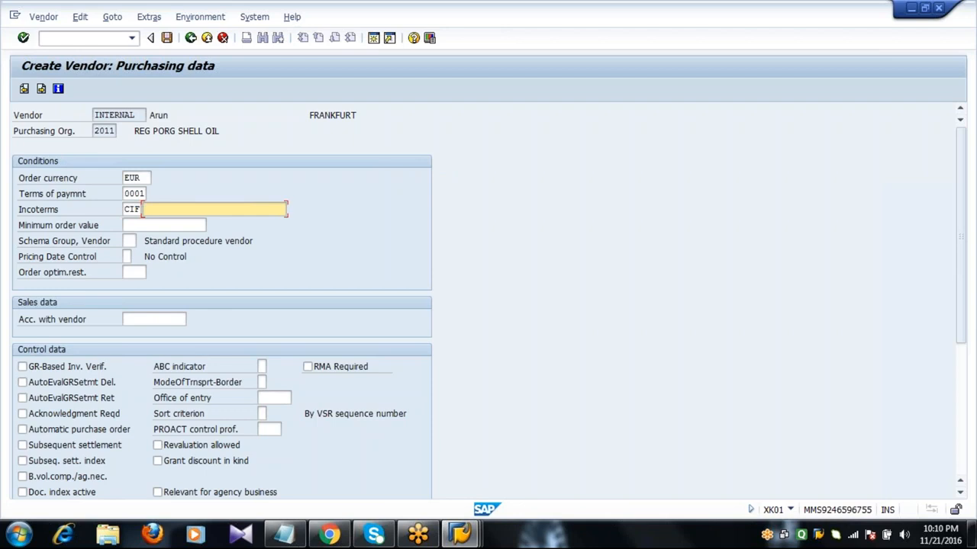
text(ARU)
click(173, 225)
click(130, 241)
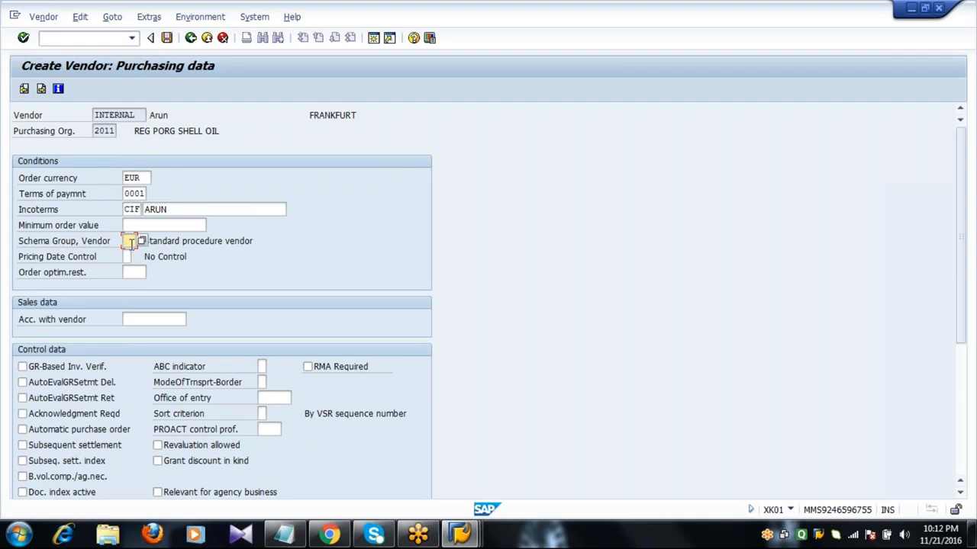
Tick GR-Based Inv. Verif. in the purchasing data, then scroll down to the Control and Service data sections
click(54, 369)
click(960, 493)
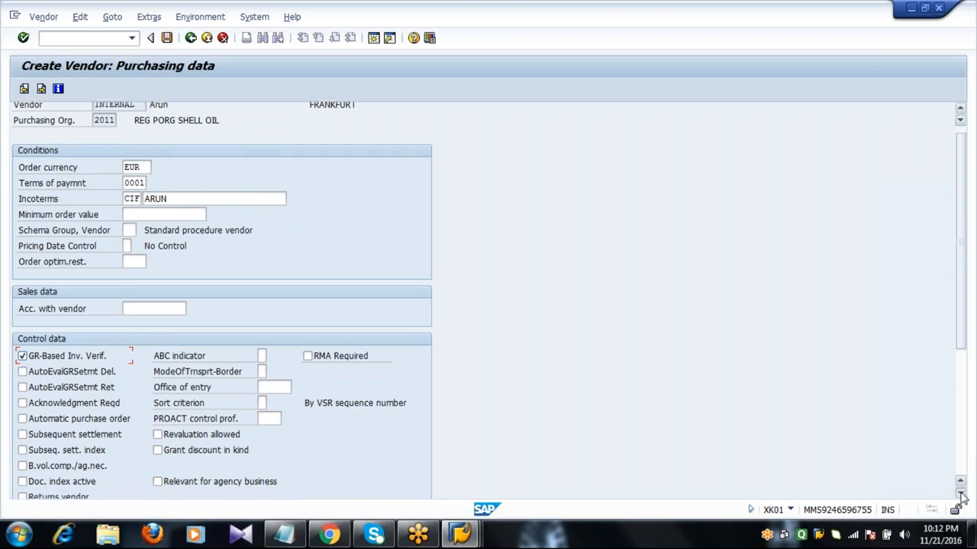
click(960, 493)
click(960, 493)
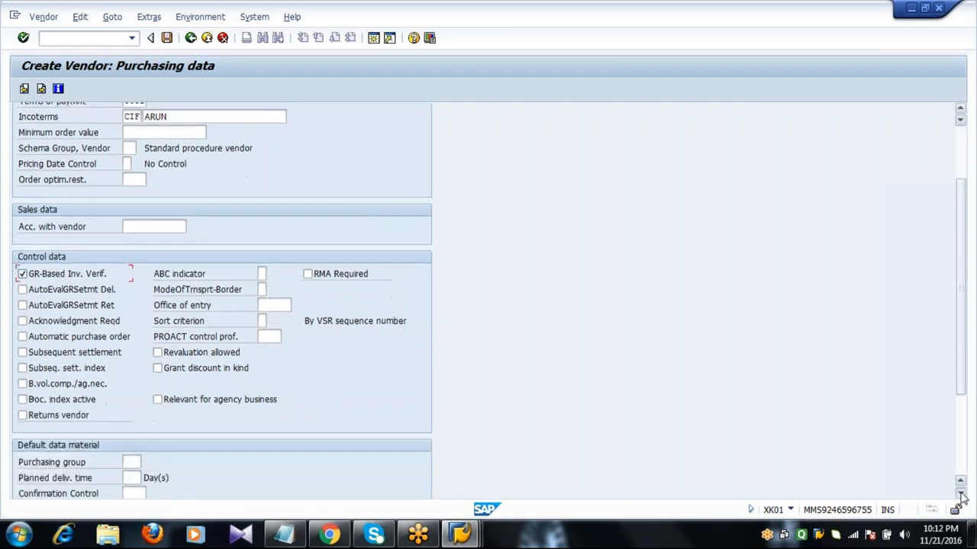
click(960, 493)
click(960, 493)
click(960, 493)
click(960, 493)
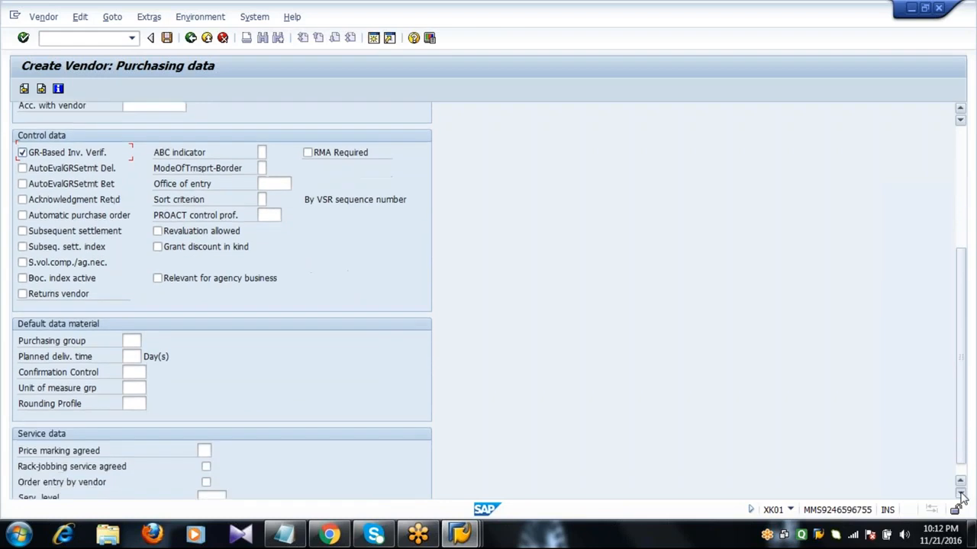
click(960, 493)
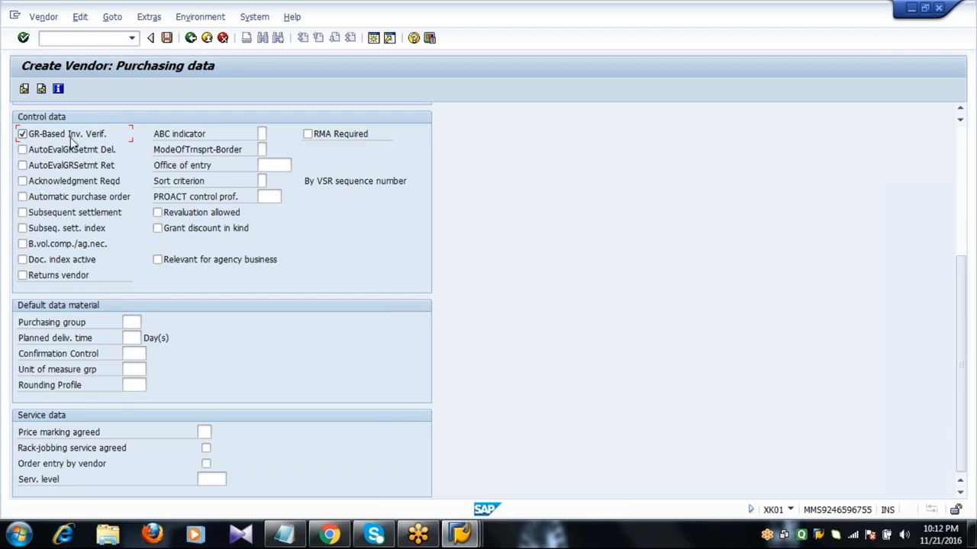
Tick Acknowledgment Reqd, leaving automatic GR settlement and automatic PO switched off
click(40, 185)
click(38, 151)
click(42, 166)
click(27, 161)
click(31, 150)
click(42, 200)
click(43, 198)
Enter purchasing group 222 and a planned delivery time of 10 days
click(131, 323)
text(222)
key(Tab)
text(10)
Save the vendor, check the message showing vendor number 2201, and close the message
key(Return)
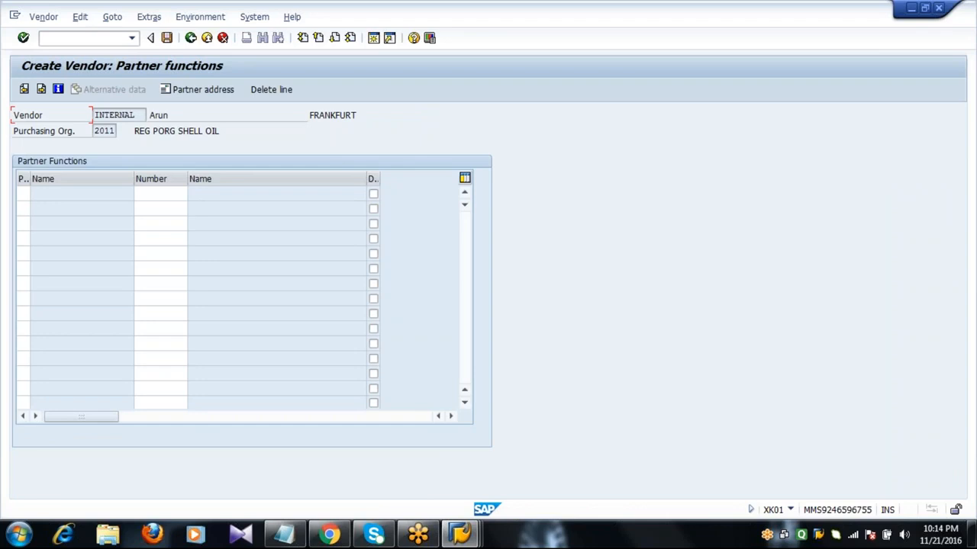
key(Return)
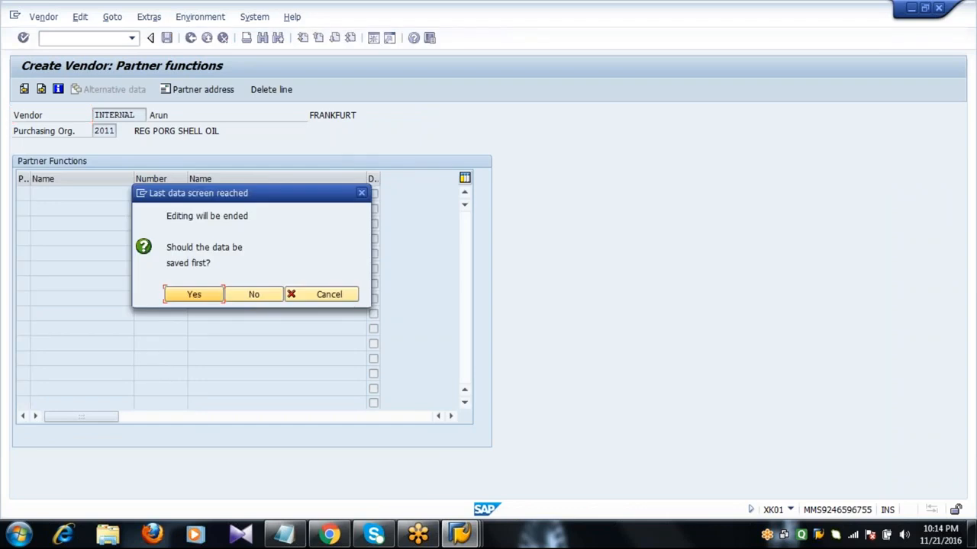
click(194, 295)
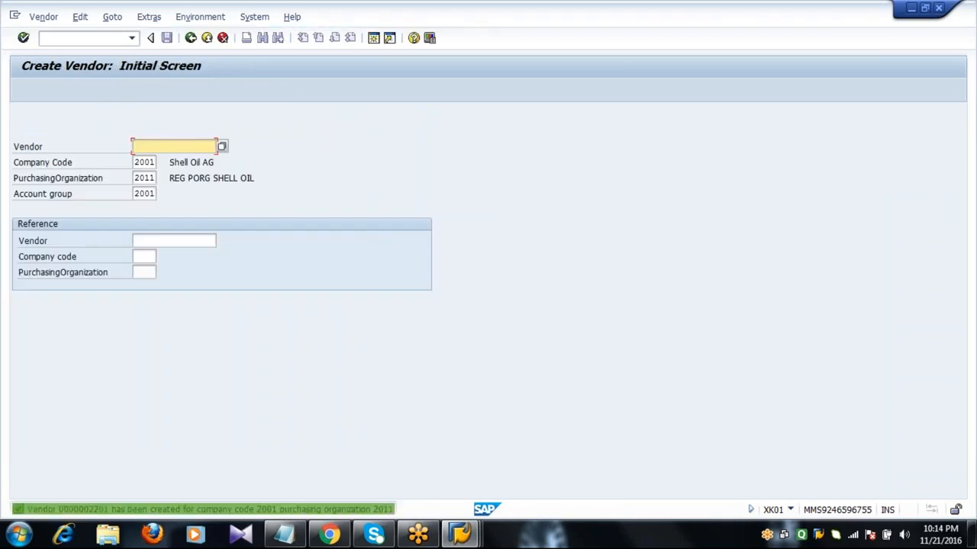
click(191, 510)
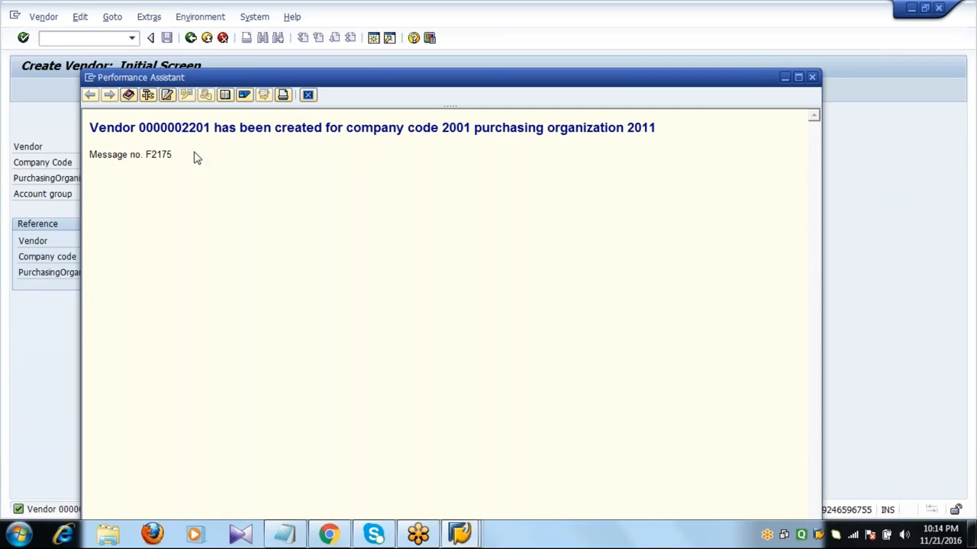
drag(181, 131, 211, 129)
click(308, 95)
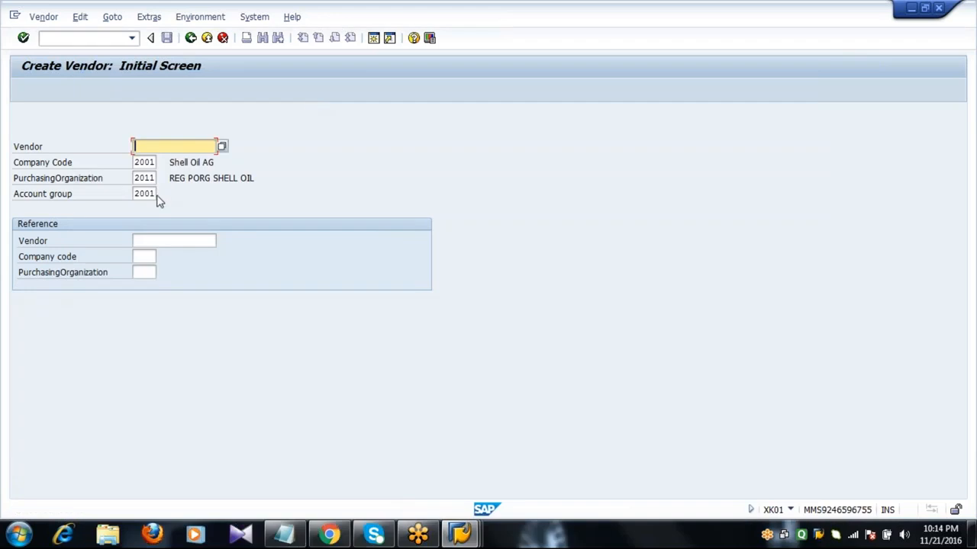
Start the next vendor in account group 2001, with title Mr. and the vendor's name
click(153, 194)
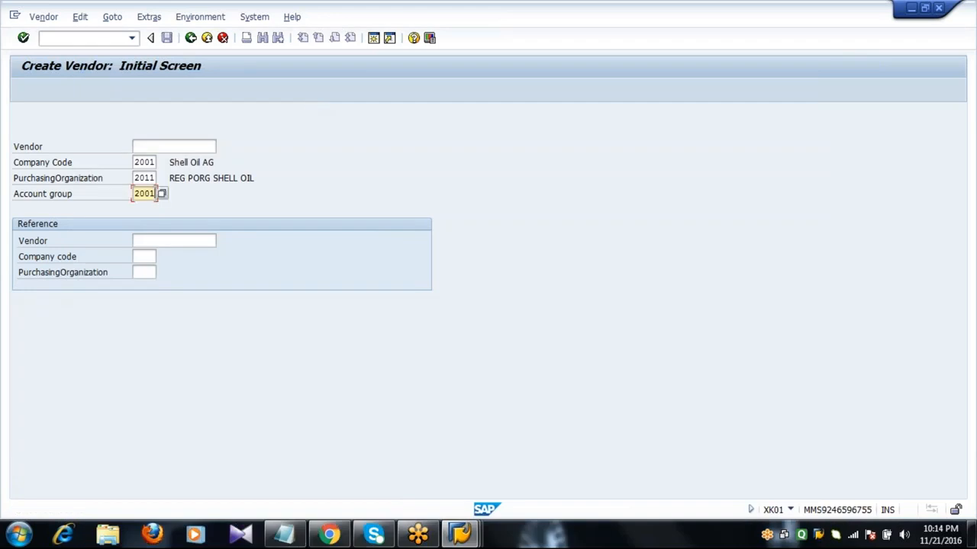
key(Return)
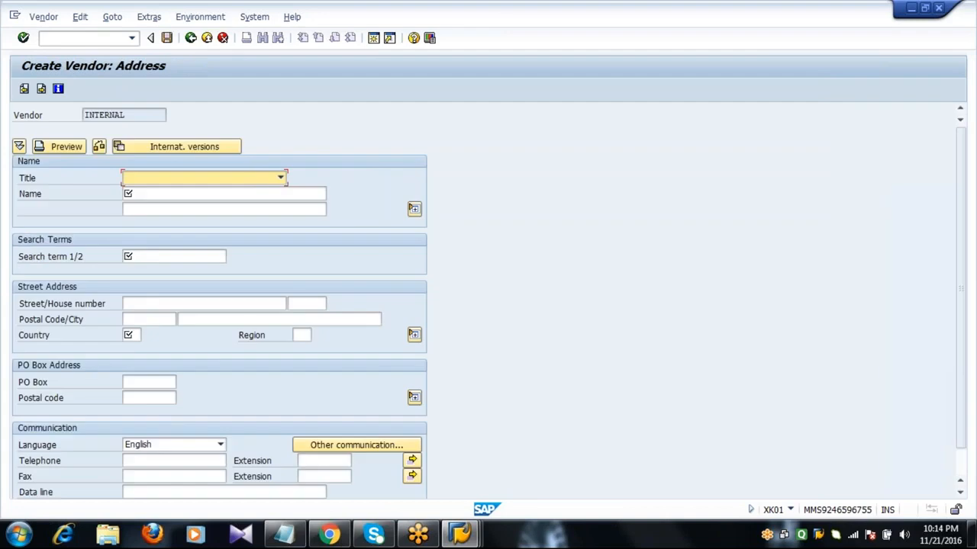
text(Mr.)
key(Tab)
text(B)
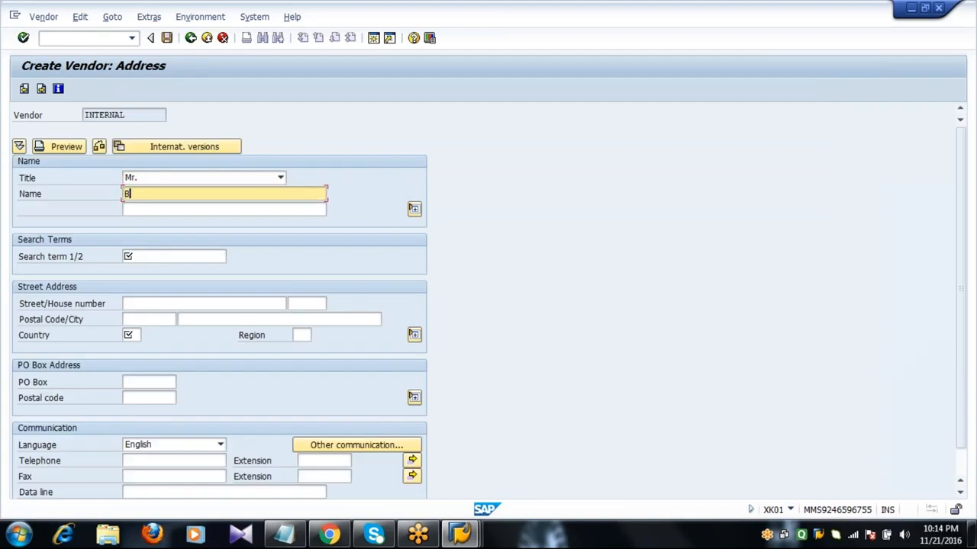
text(hanu)
key(Tab)
key(Tab)
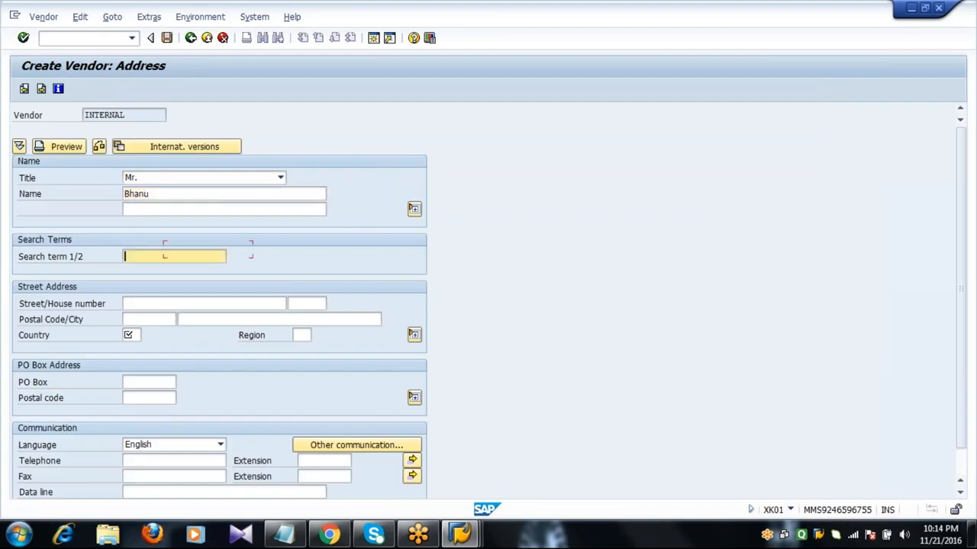
text(Bhanu)
Enter street Phase5, postal code 12345, city BERLIN and country DE
key(Tab)
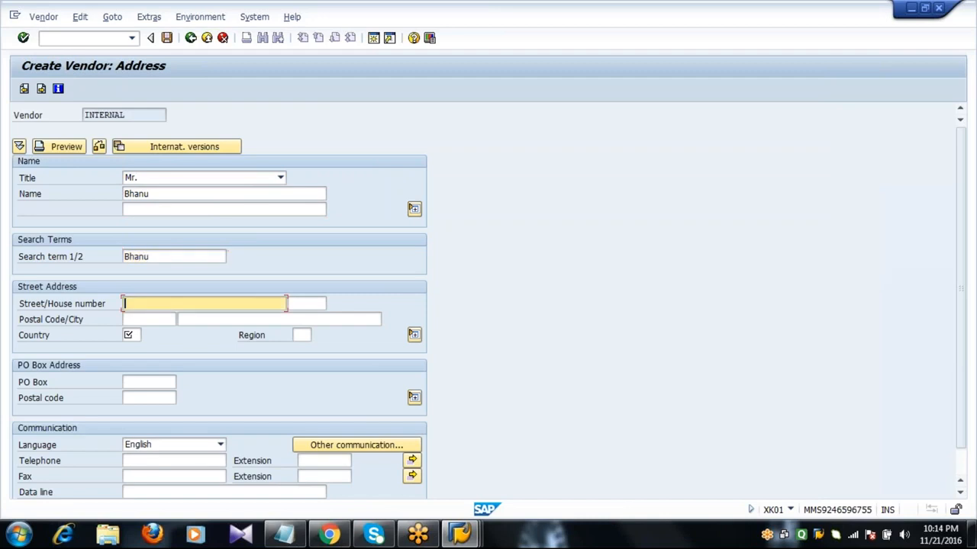
text(Phase5)
key(Tab)
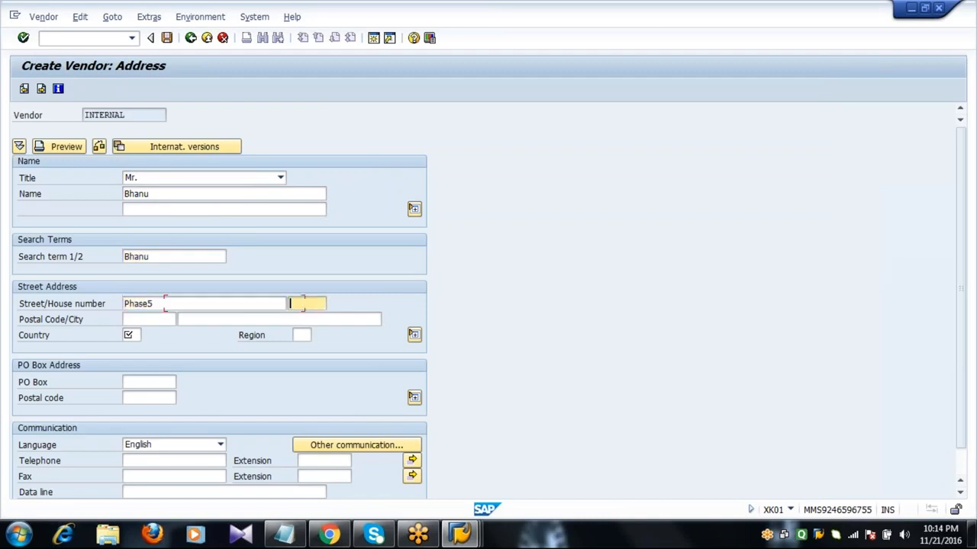
key(Tab)
text(1)
key(Down)
key(Return)
key(Tab)
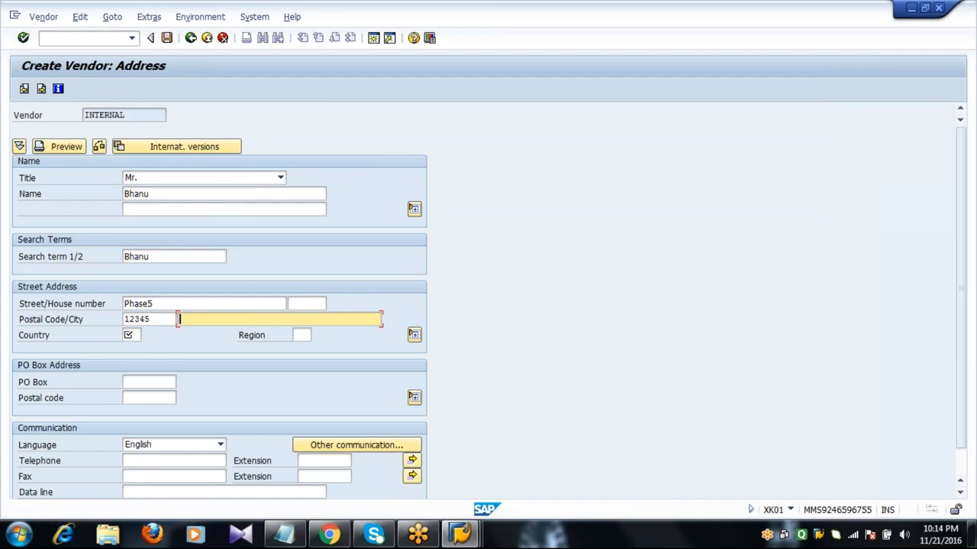
text(B)
key(Down)
key(Return)
key(Tab)
text(DE)
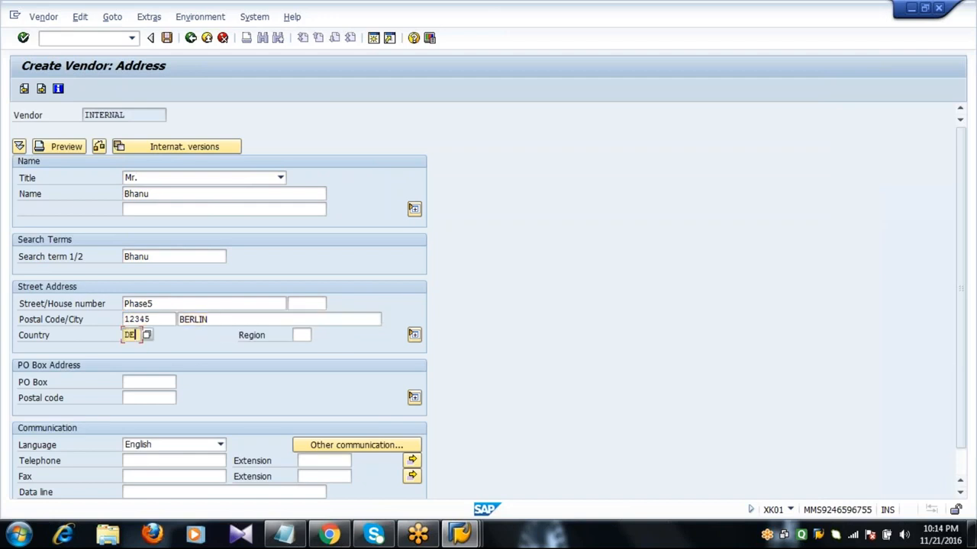
Set PO box 12345 with PO box postal code 23456, removing a stray backslash
key(Tab)
key(Tab)
text(1)
key(Down)
key(Return)
key(Tab)
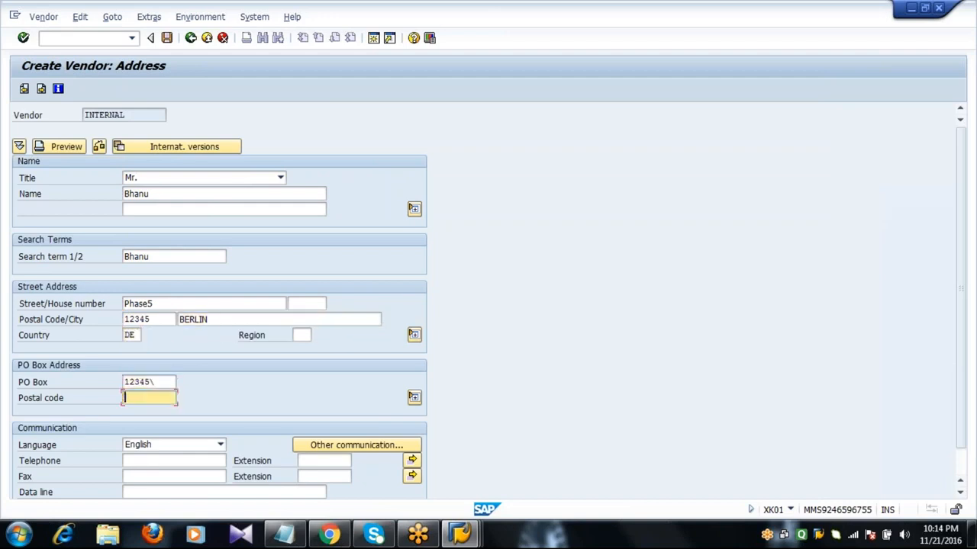
text(2)
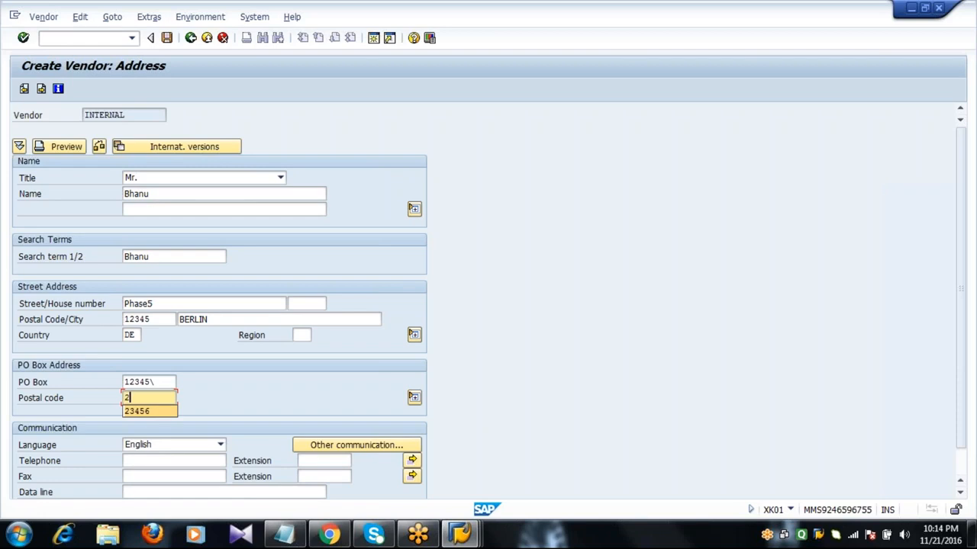
key(Down)
key(Return)
key(Up)
key(Right)
key(BackSpace)
key(Tab)
Fill in the telephone and fax numbers from earlier entries and continue to control data
key(Tab)
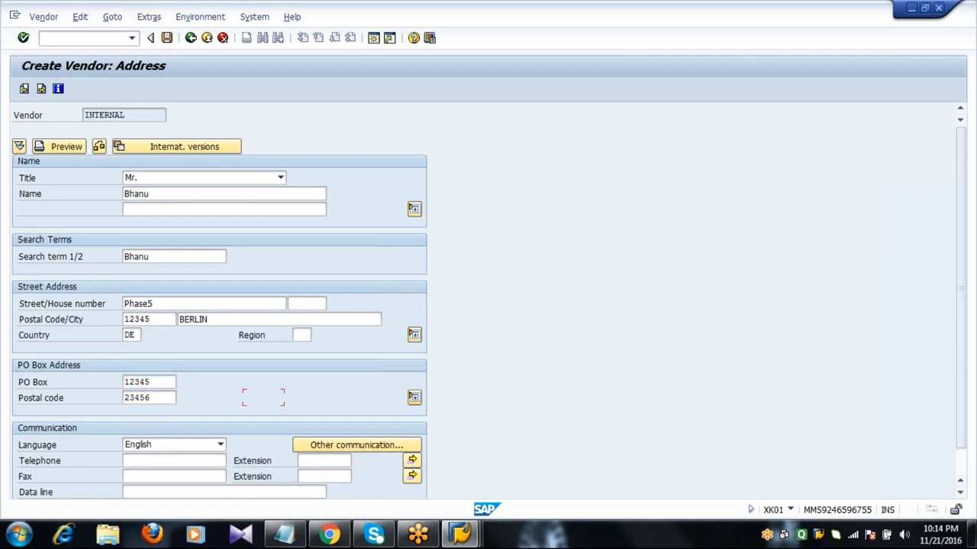
key(Tab)
key(Tab)
text(2)
key(Down)
key(Return)
key(Tab)
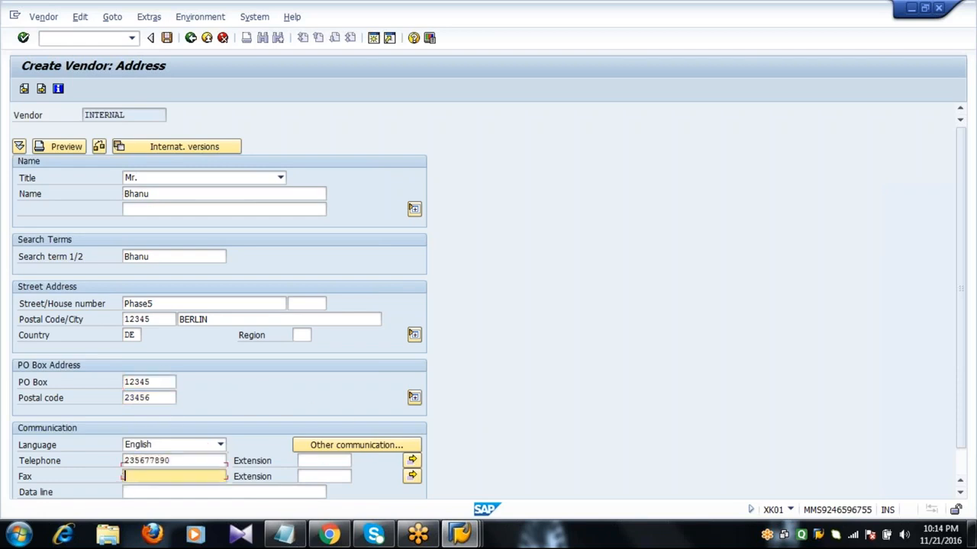
text(2)
key(Down)
key(Return)
key(Return)
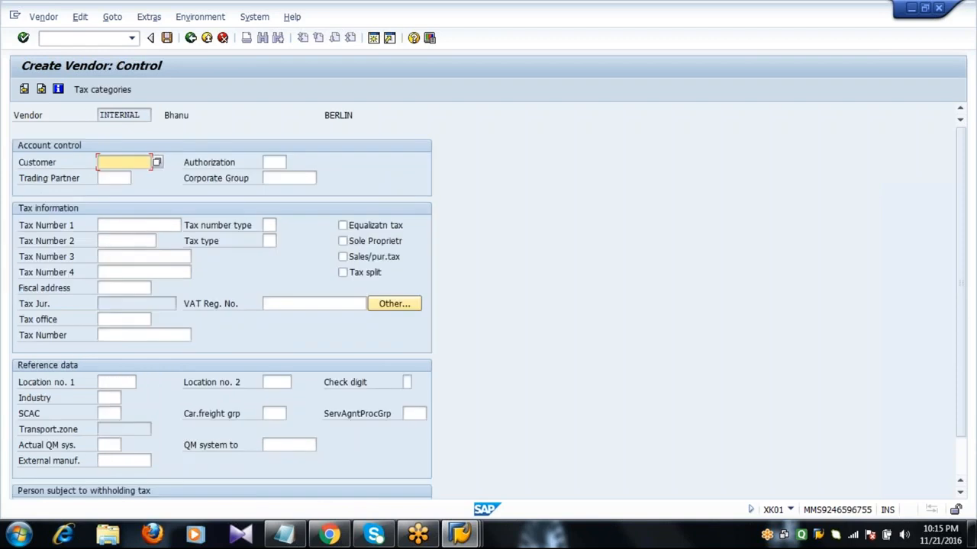
key(Return)
key(Return)
Set reconciliation account 160000, cash management group A1 and the suggested payment terms
key(Return)
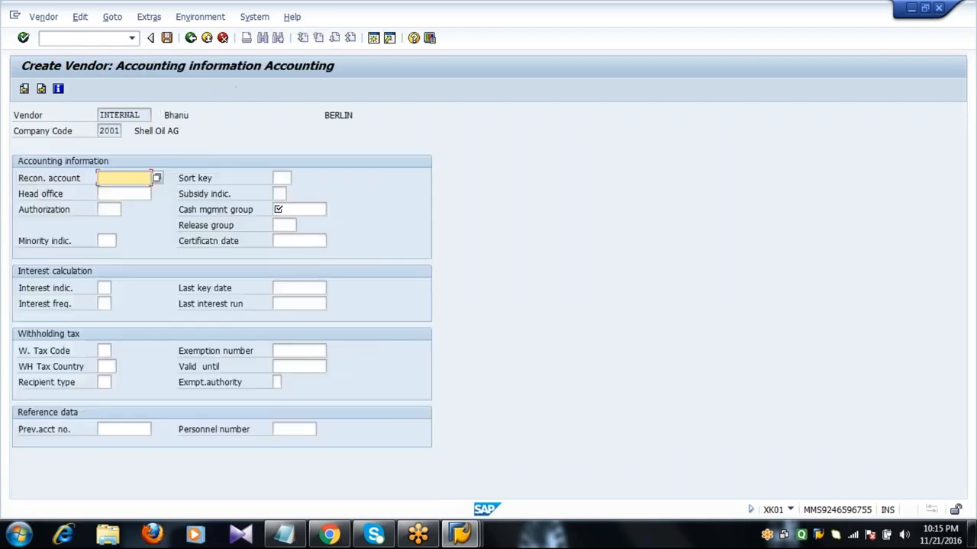
text(1)
key(Down)
key(Return)
key(Tab)
key(Tab)
key(Tab)
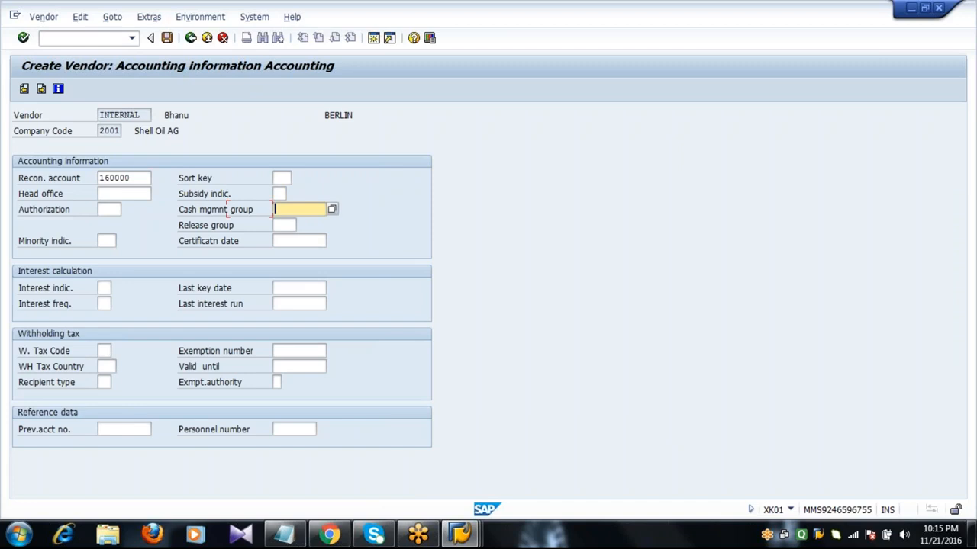
text(A)
key(Down)
key(Return)
key(Return)
text(0)
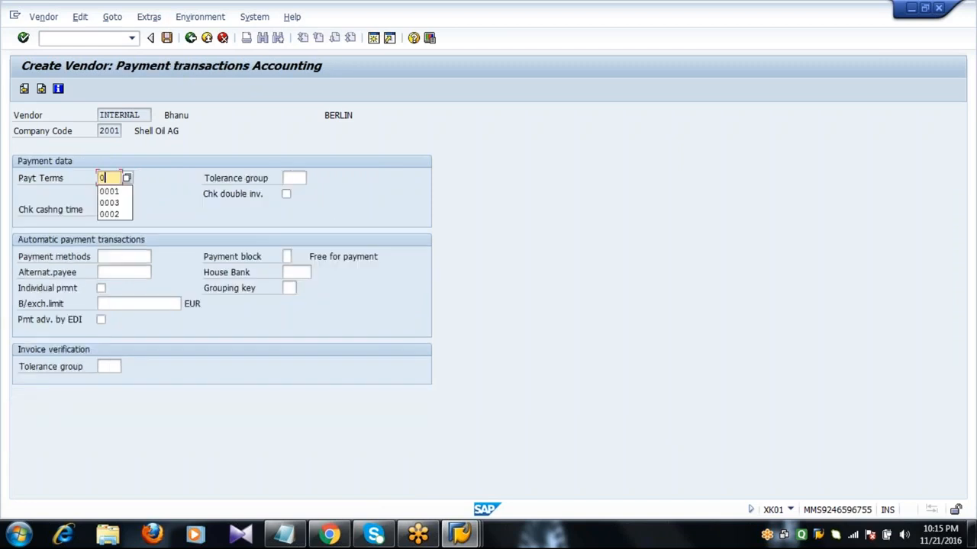
key(Down)
key(Return)
Set order currency EUR, payment terms 0002 and Incoterms CIF with the vendor's name, then save
key(Return)
key(Return)
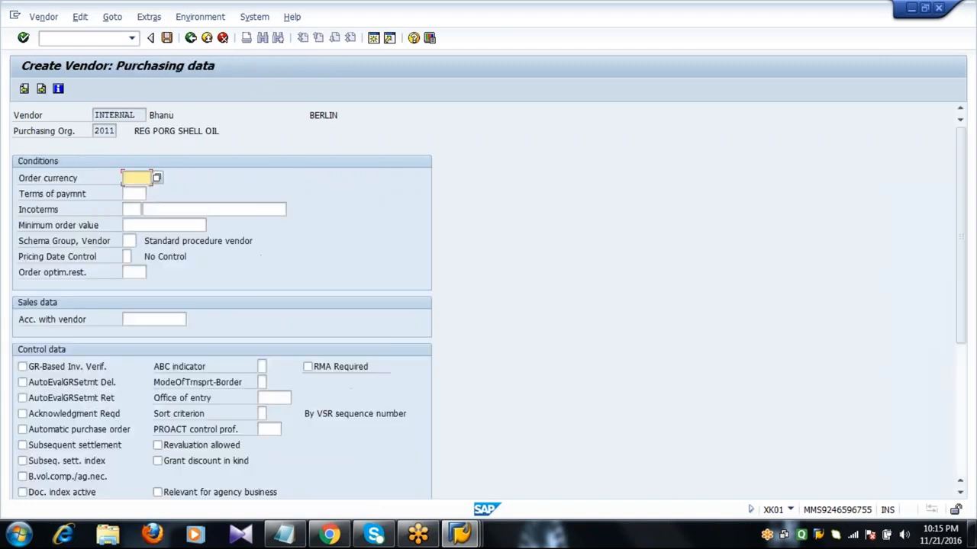
text(EUR)
key(Return)
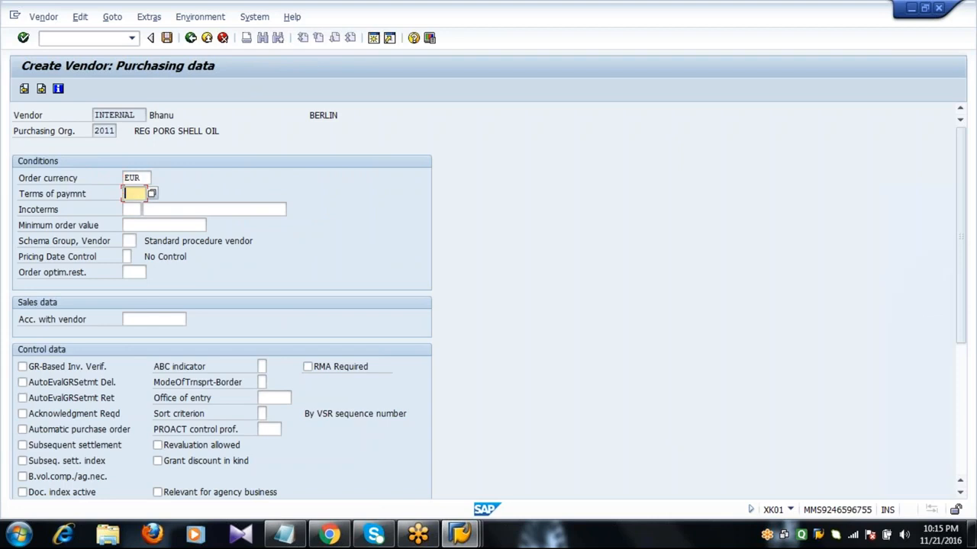
text(00)
key(Down)
key(Return)
key(Return)
text(CIF)
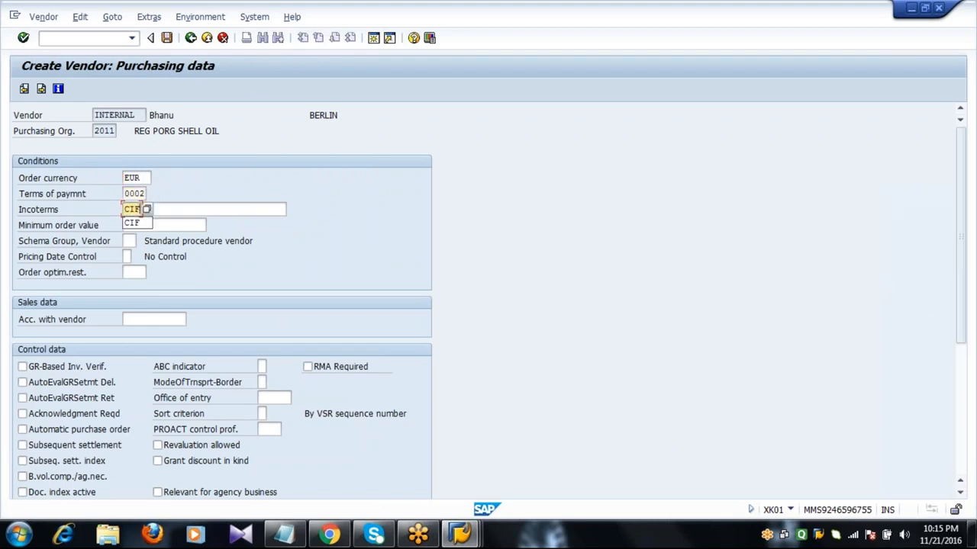
key(Tab)
text(BHAN)
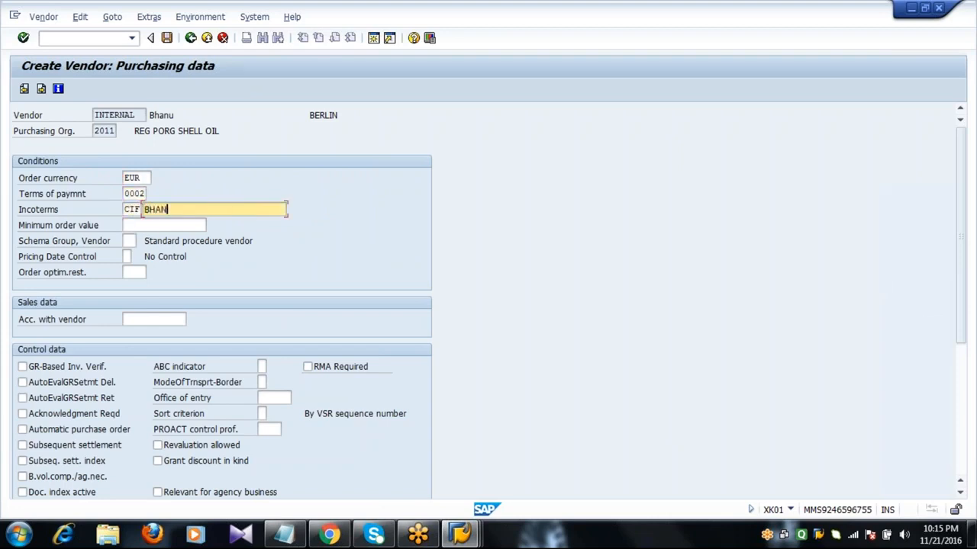
text(U)
key(Return)
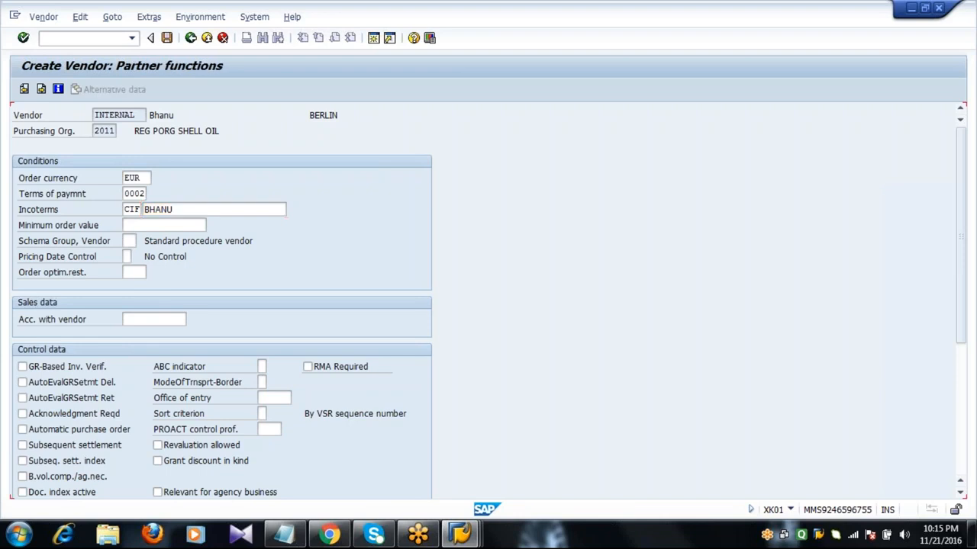
key(Return)
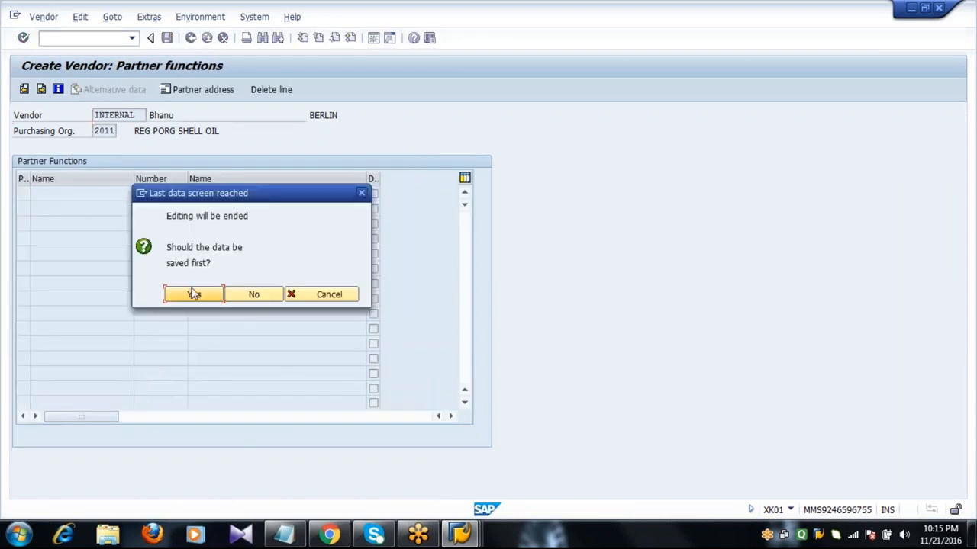
click(193, 294)
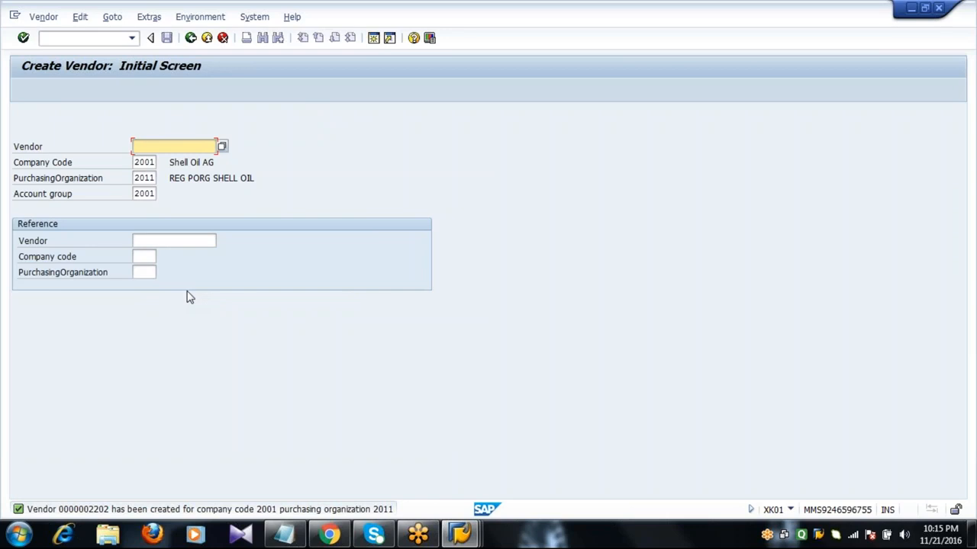
Start the third vendor with title Mr. and the suggested name and search term
key(Return)
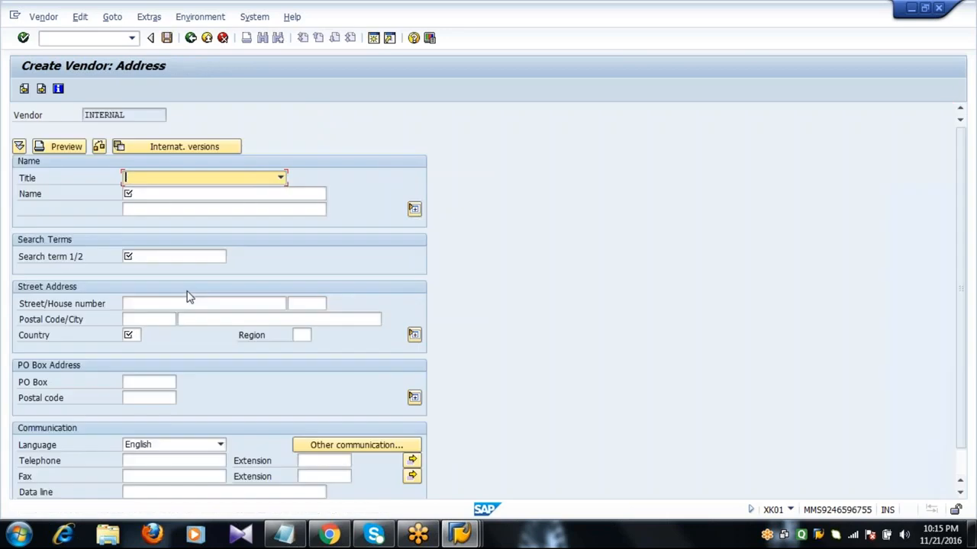
text(Mr.)
key(Tab)
text(C)
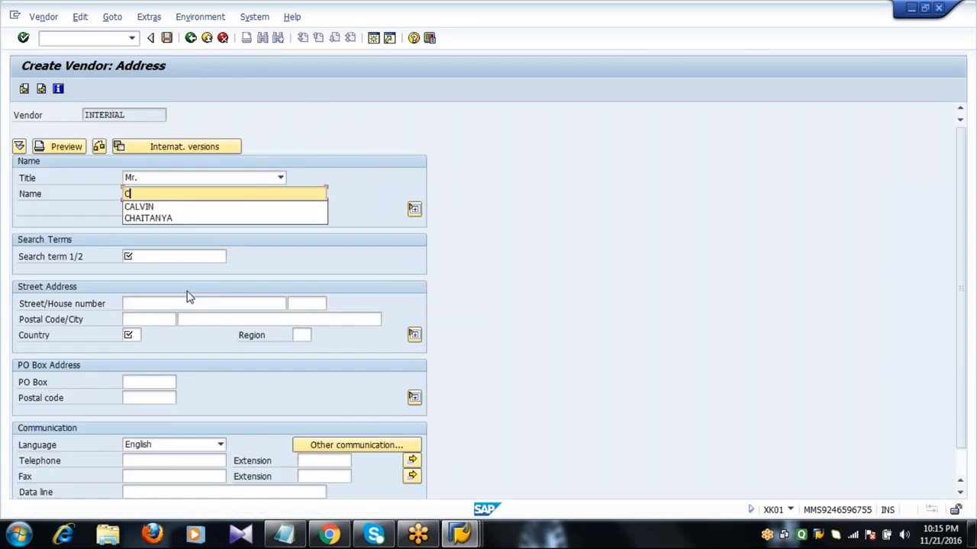
key(Down)
key(Return)
key(Tab)
key(Tab)
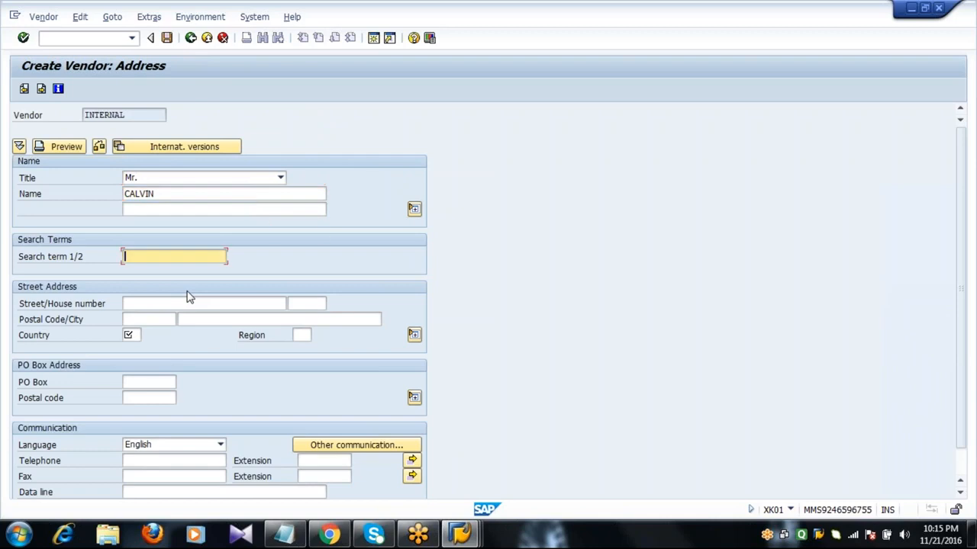
text(C)
key(Up)
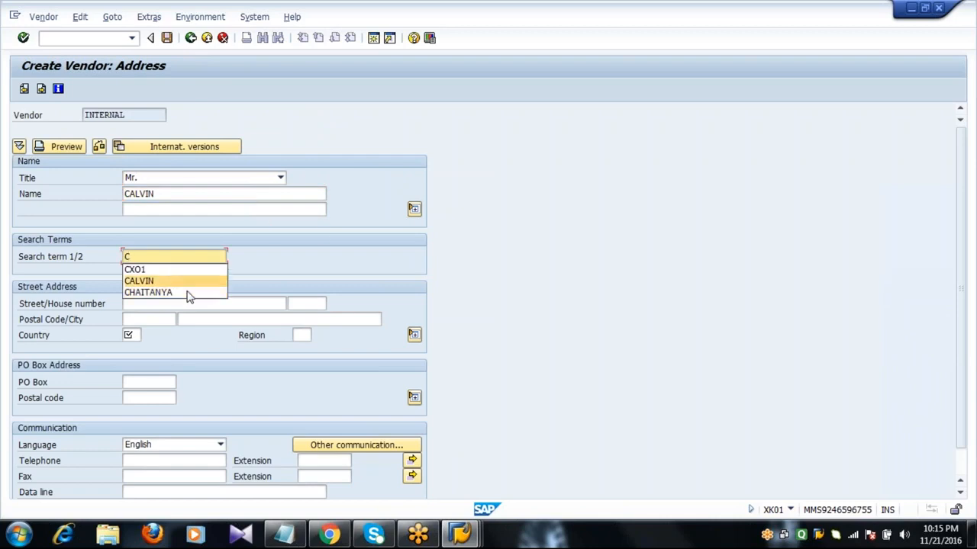
key(Return)
key(Tab)
key(Tab)
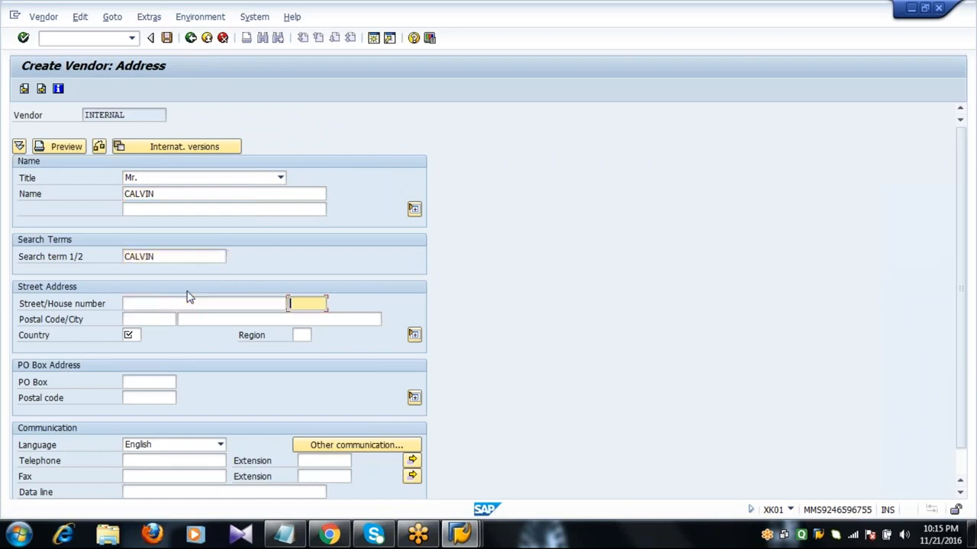
Enter street PHASE9, postal code 12345, city FRANKFURT and country DE
click(158, 305)
text(PH)
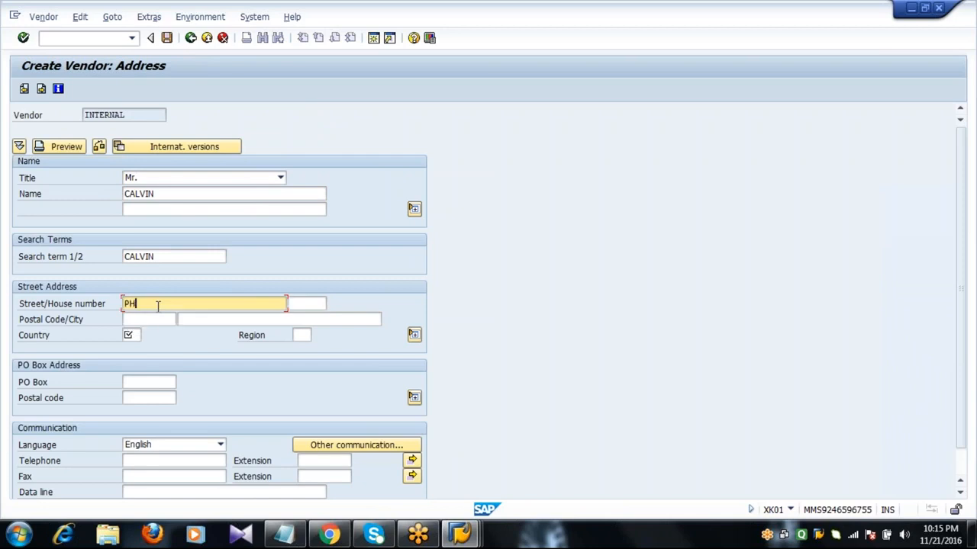
text(ASE9)
key(Tab)
key(Tab)
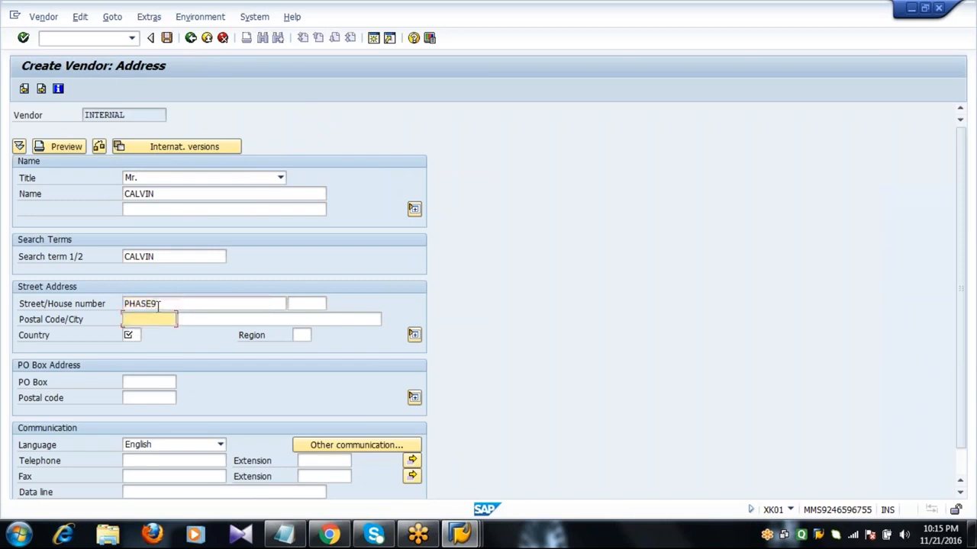
text(12345)
text(FR)
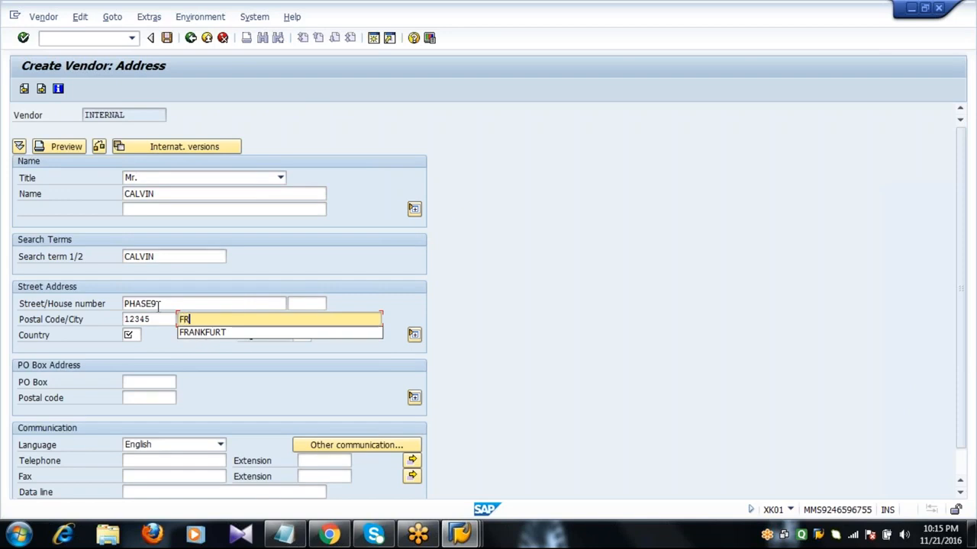
key(Down)
key(Tab)
text(D)
key(Down)
key(Tab)
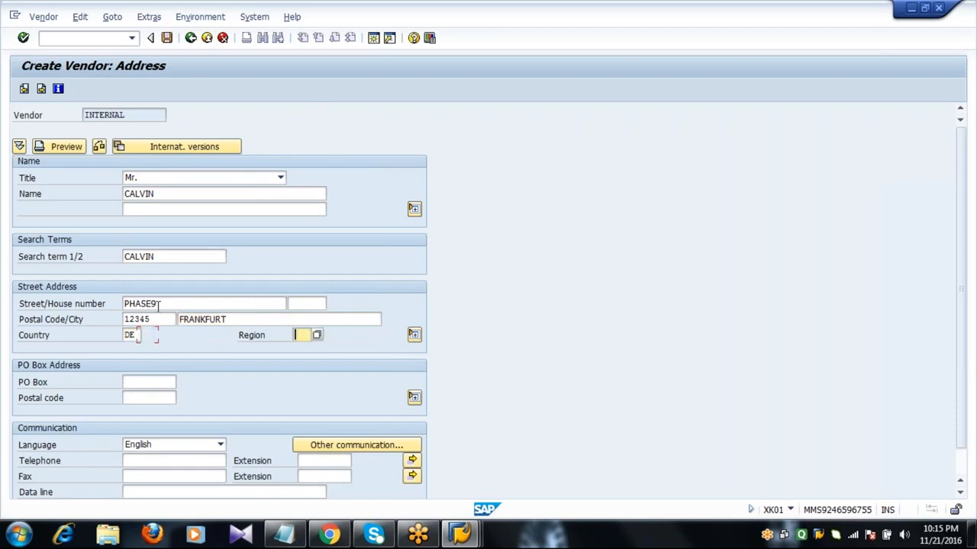
key(Tab)
key(Tab)
Set PO box 12345 with postal code 23456, plus the suggested telephone and fax numbers
text(12345)
key(Tab)
text(2)
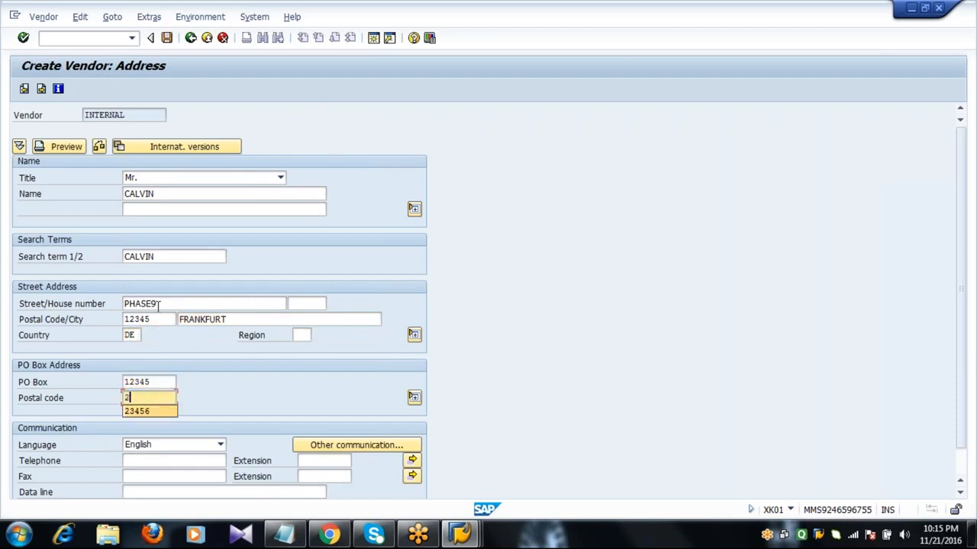
key(Down)
key(Tab)
key(Tab)
text(2)
key(Down)
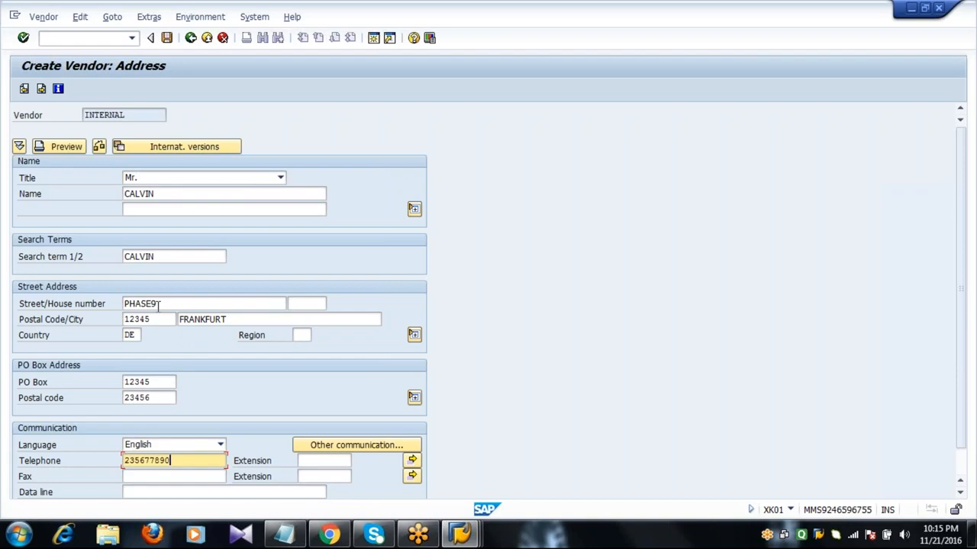
key(Tab)
text(2)
key(Down)
In the accounting data, set reconciliation account 160000 and cash management group A1
key(Return)
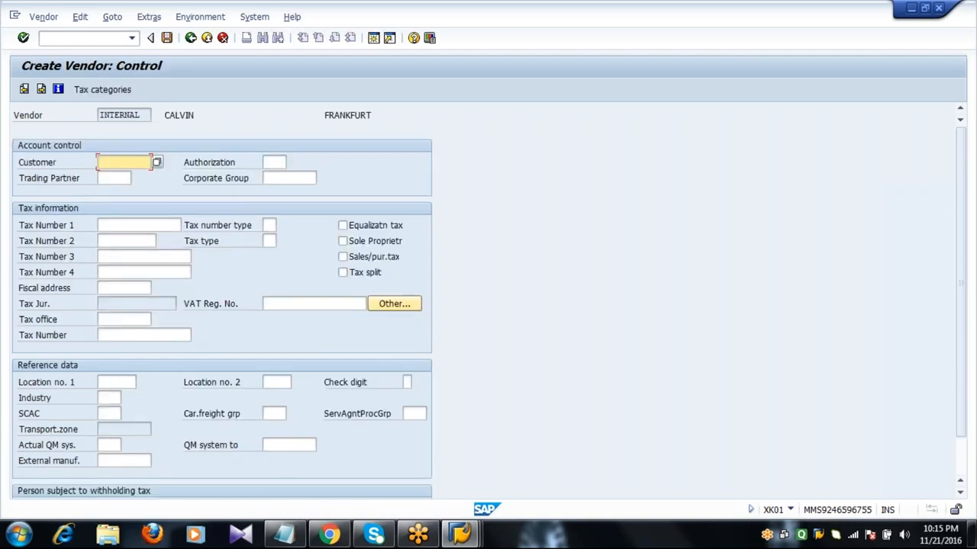
key(Return)
key(Return)
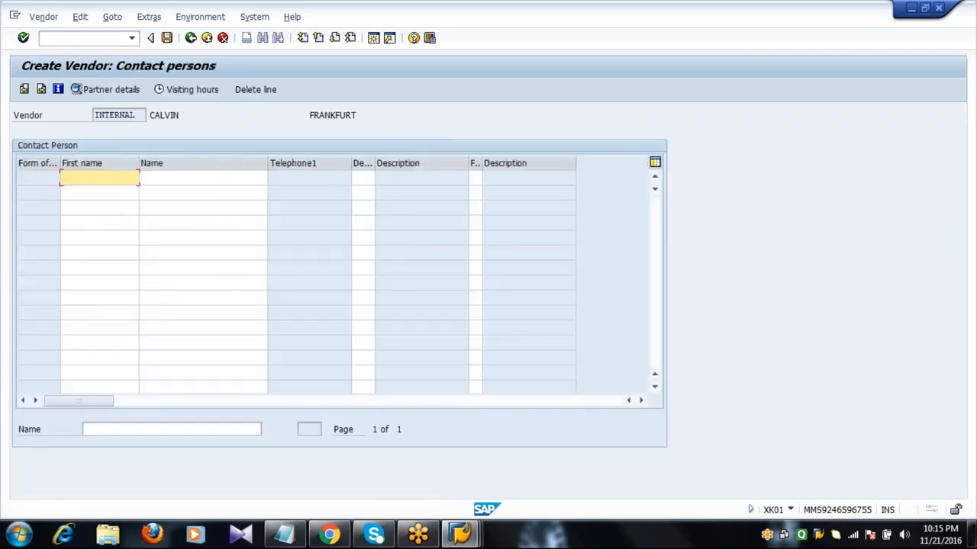
key(Return)
text(1)
key(Down)
key(Tab)
key(Tab)
key(Tab)
key(Tab)
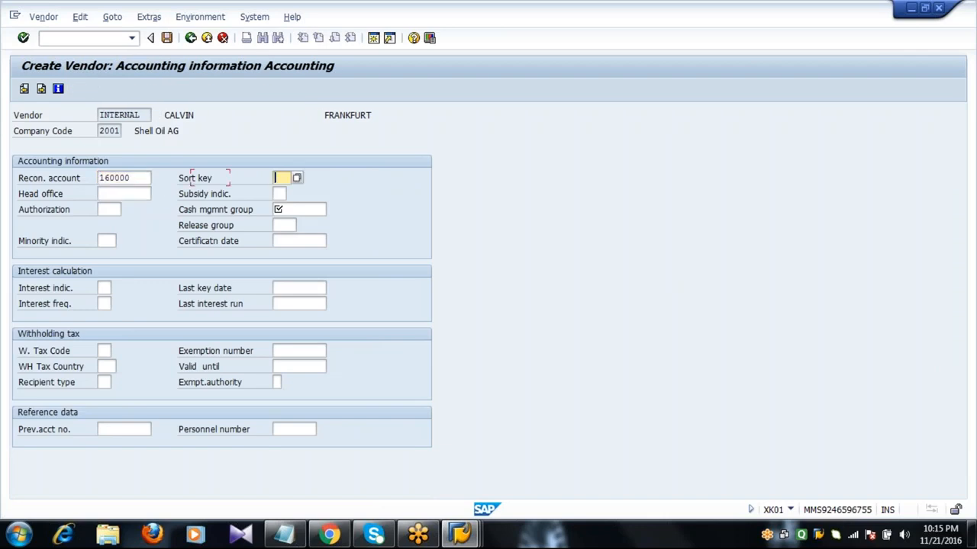
text(A1)
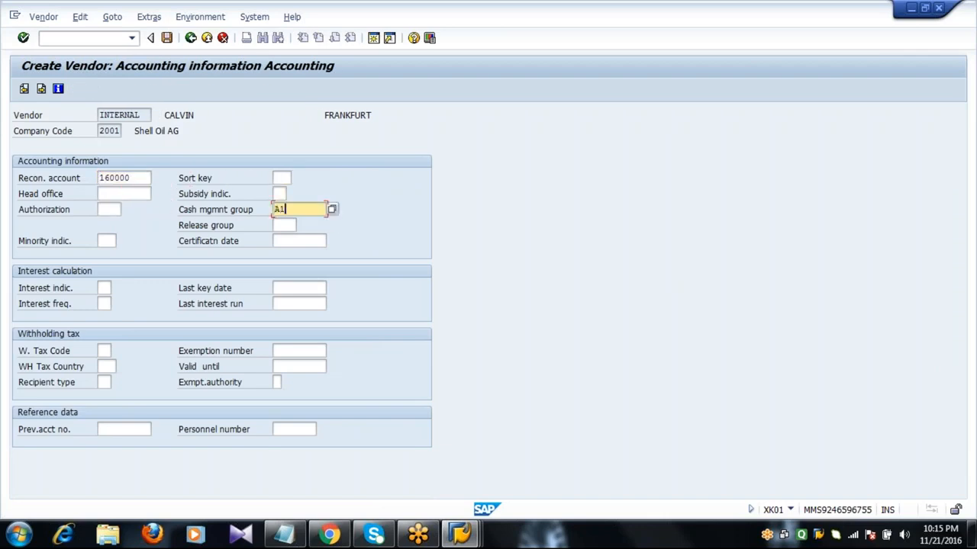
key(Return)
Set payment terms 0003, order currency EUR, Incoterms CIF with the vendor's name, and save
text(0003)
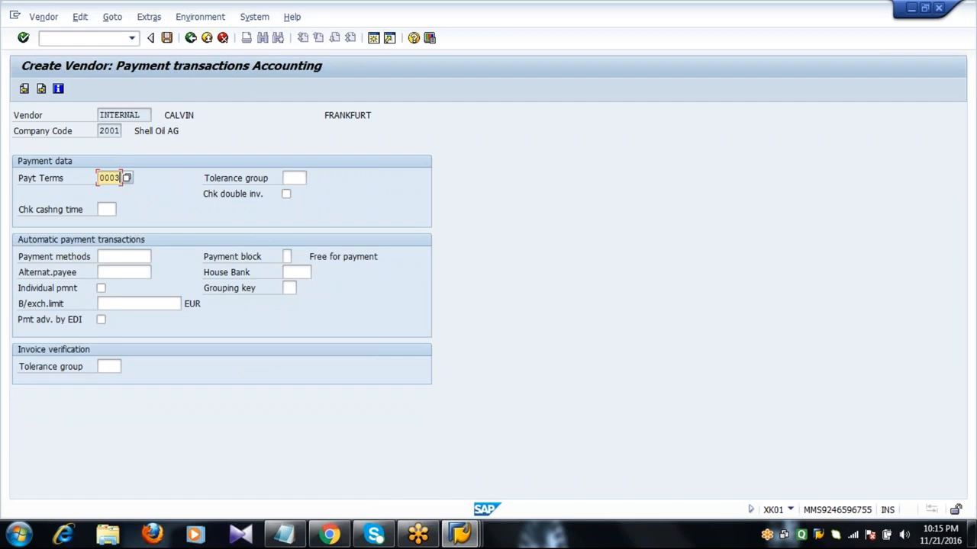
key(Return)
key(Return)
text(EUR)
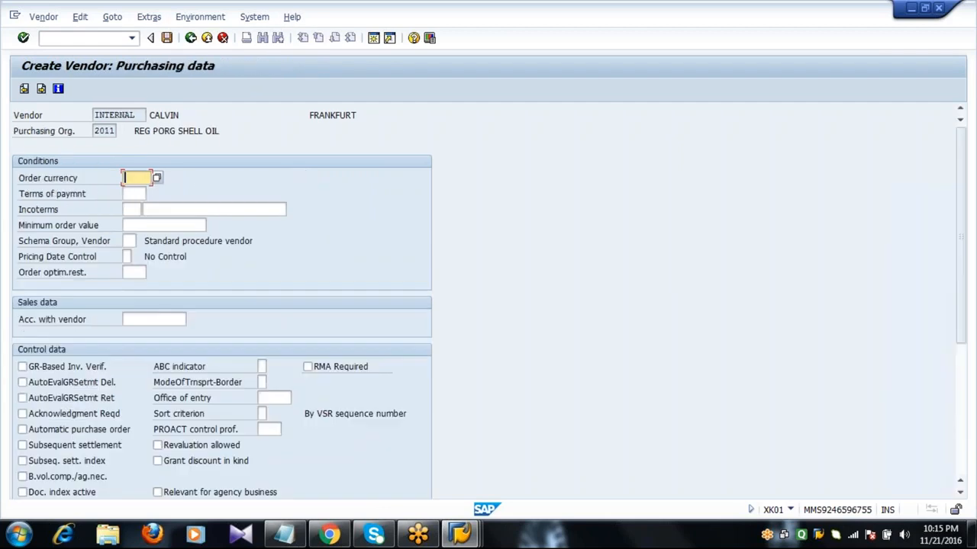
key(Tab)
text(0003)
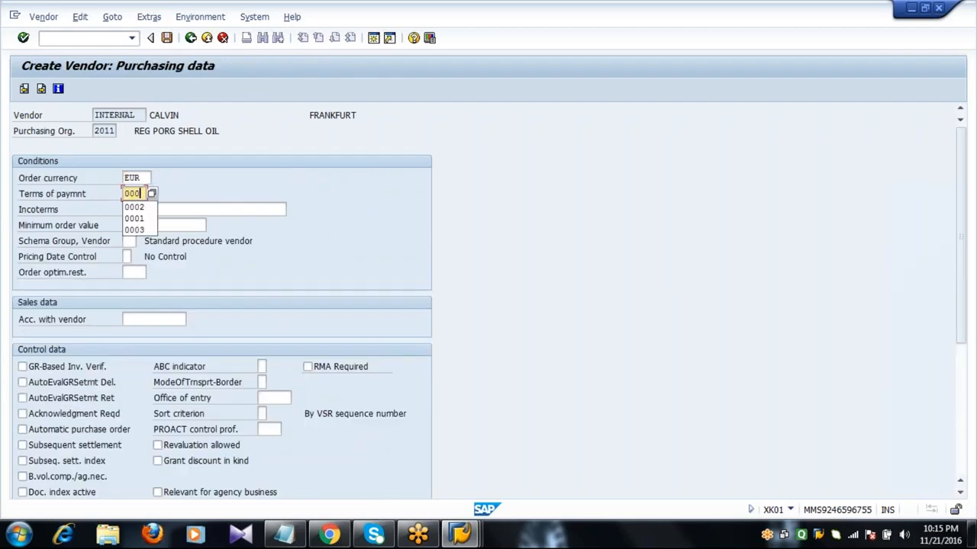
key(Tab)
text(CIF)
key(Tab)
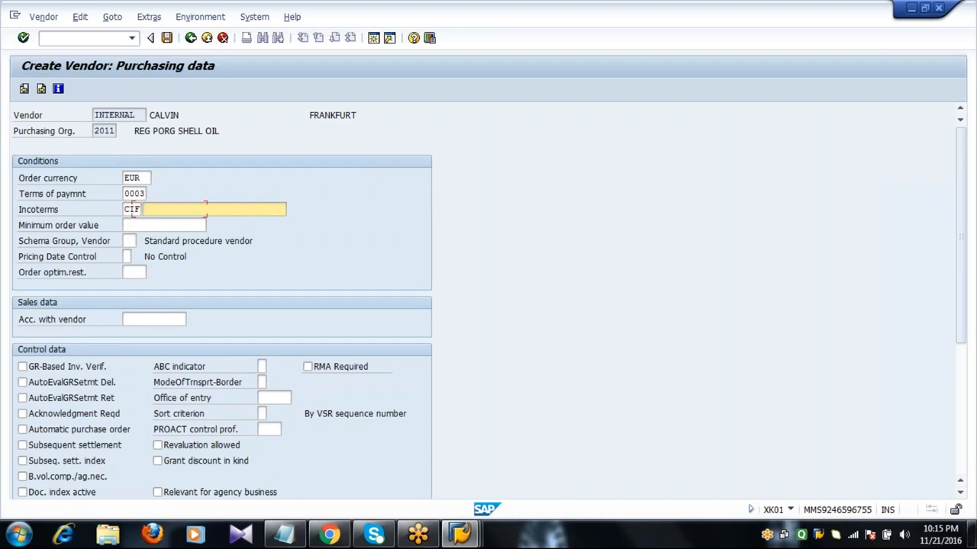
text(CALVIN)
key(Return)
key(Return)
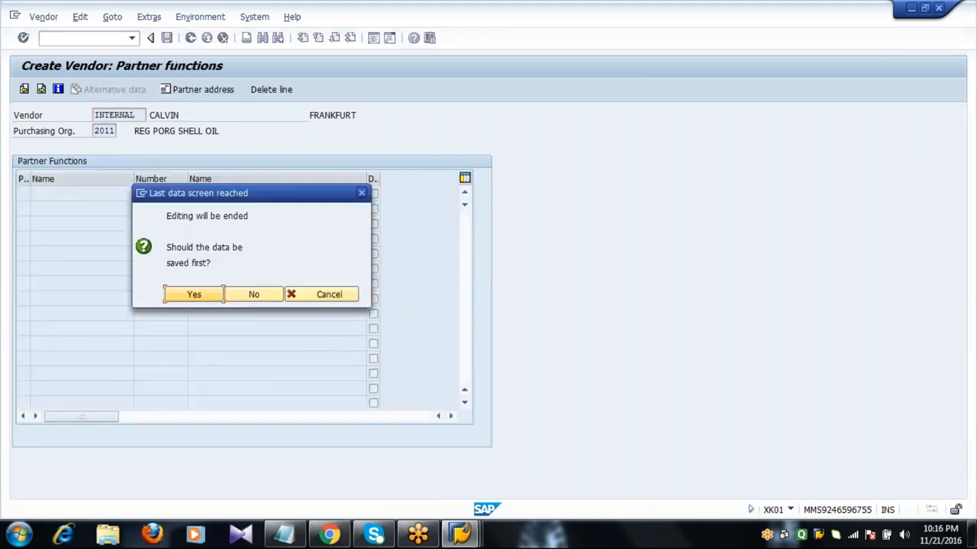
click(193, 295)
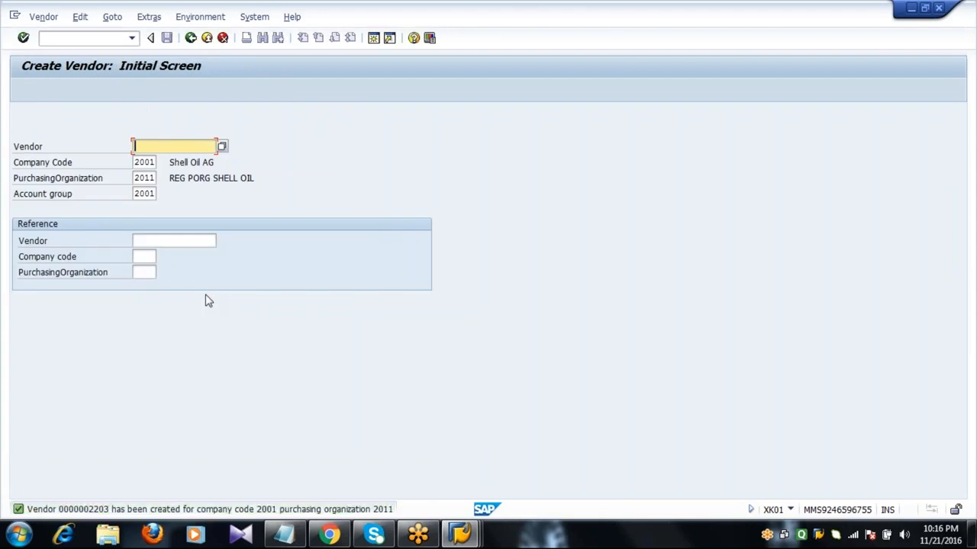
Return to SAP Easy Access and highlight the MKVZ vendor-list line in the Notepad notes
click(191, 38)
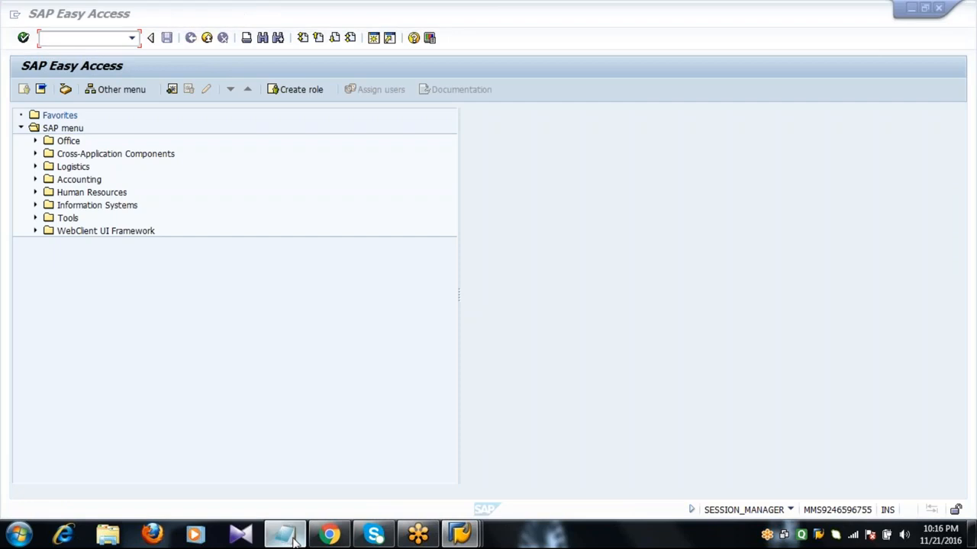
click(284, 535)
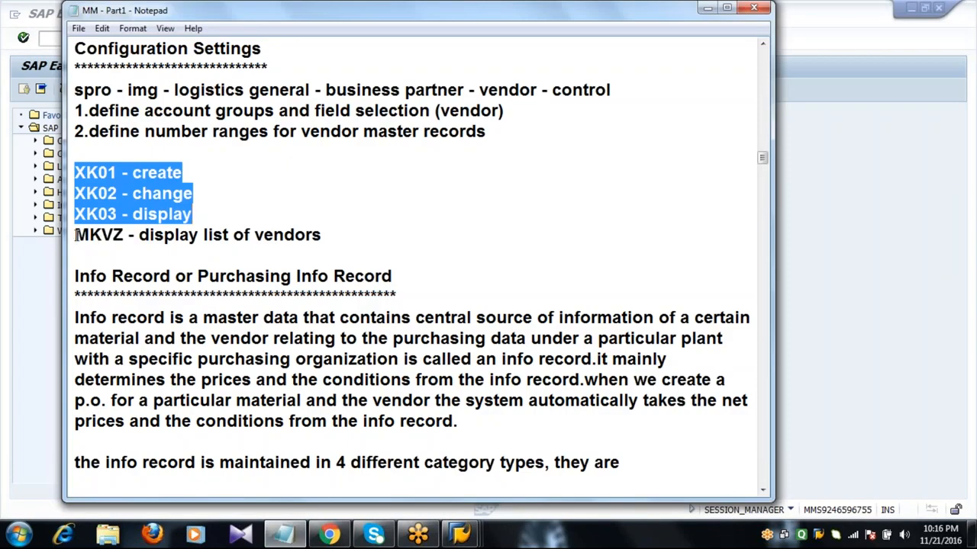
drag(75, 235, 338, 244)
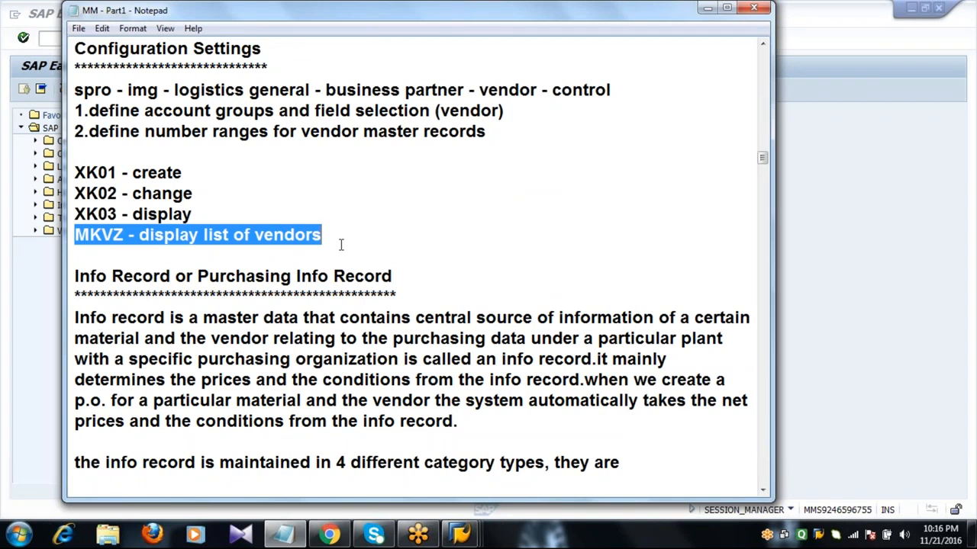
click(46, 311)
click(86, 37)
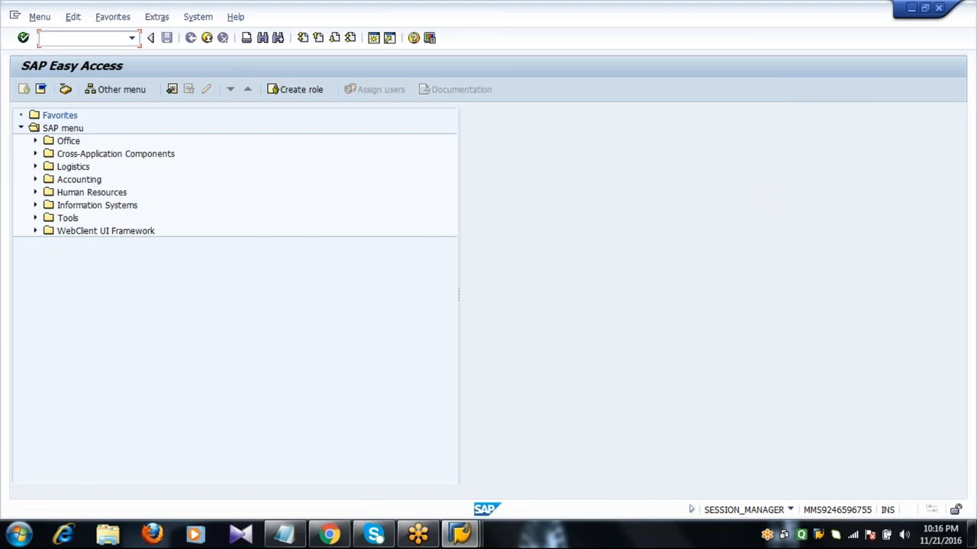
Run MKVZ with purchasing organization 2011 cleared and account group 2001
text(MKVZ)
key(Return)
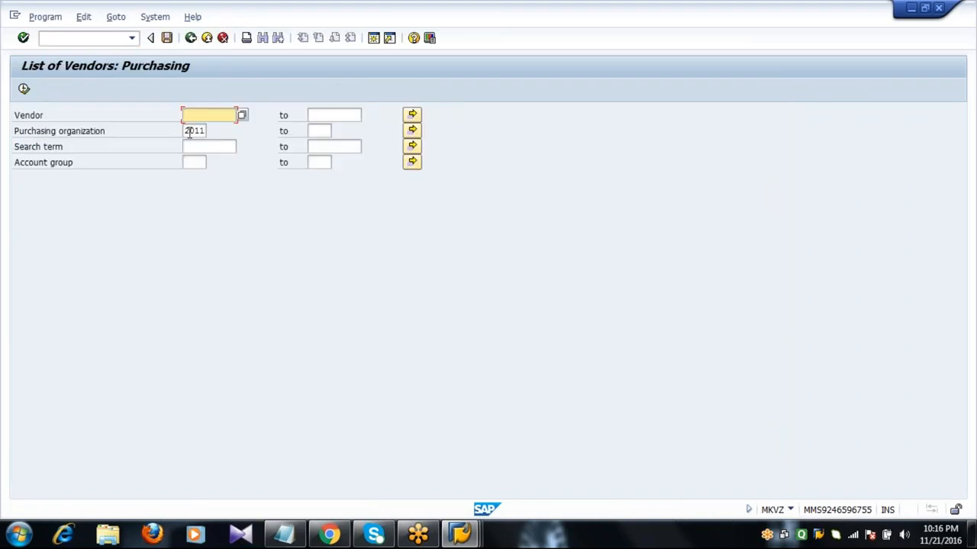
click(190, 132)
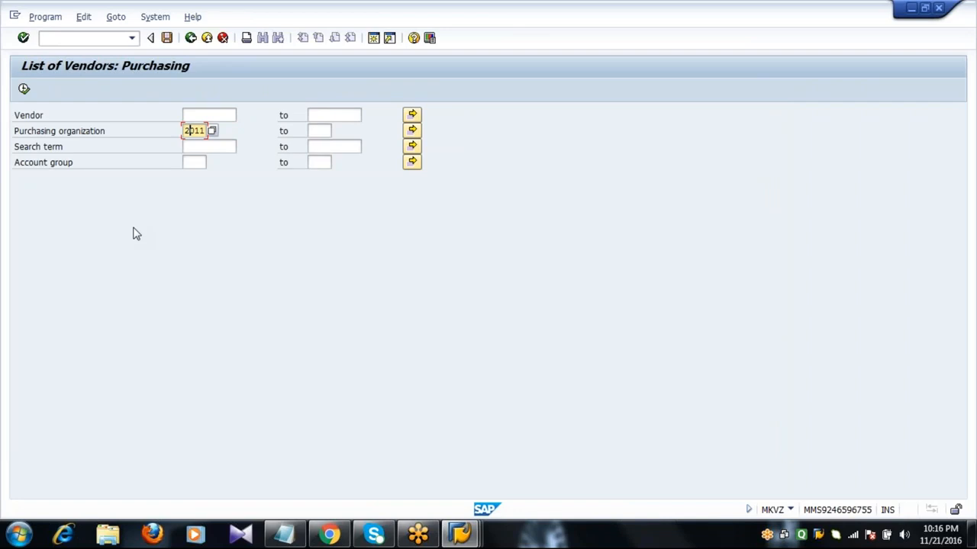
key(BackSpace)
key(Delete)
key(Delete)
key(Delete)
key(Down)
key(Down)
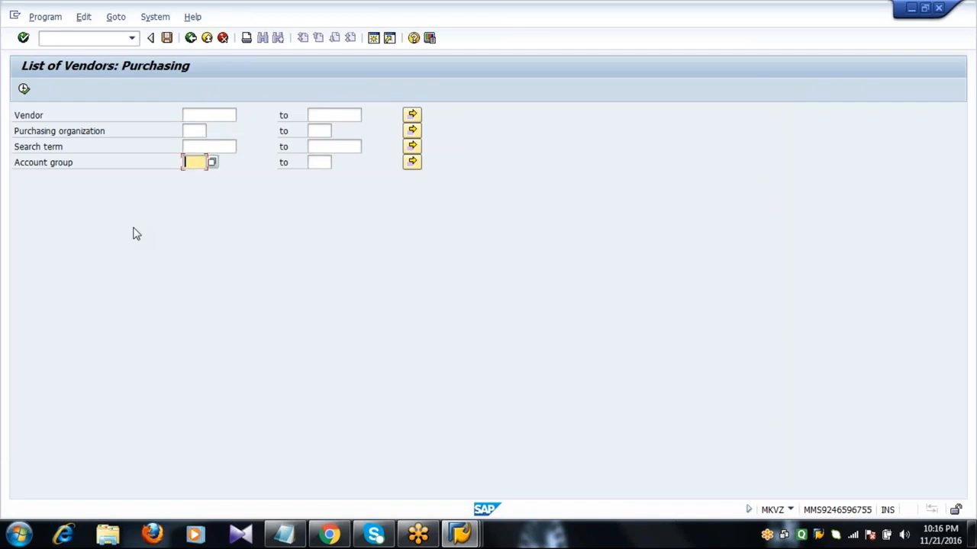
text(2001)
click(23, 90)
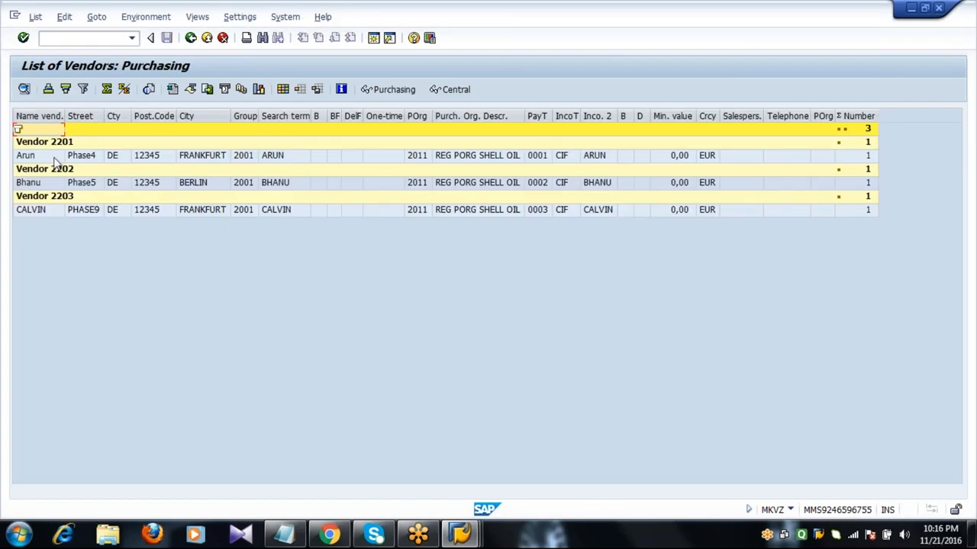
Check the Arun, Bhanu and Calvin rows for vendors 2201–2203, then back out to Easy Access
click(55, 157)
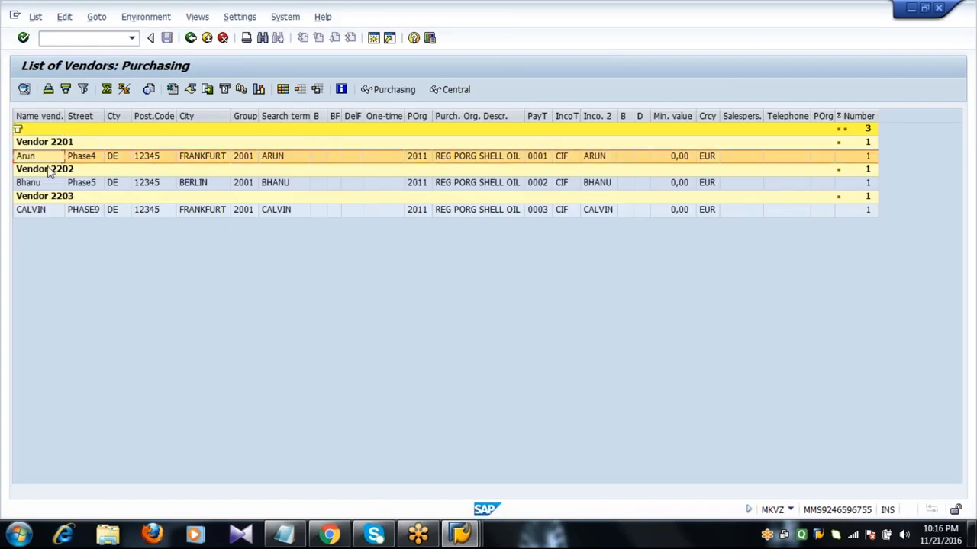
click(46, 185)
click(54, 211)
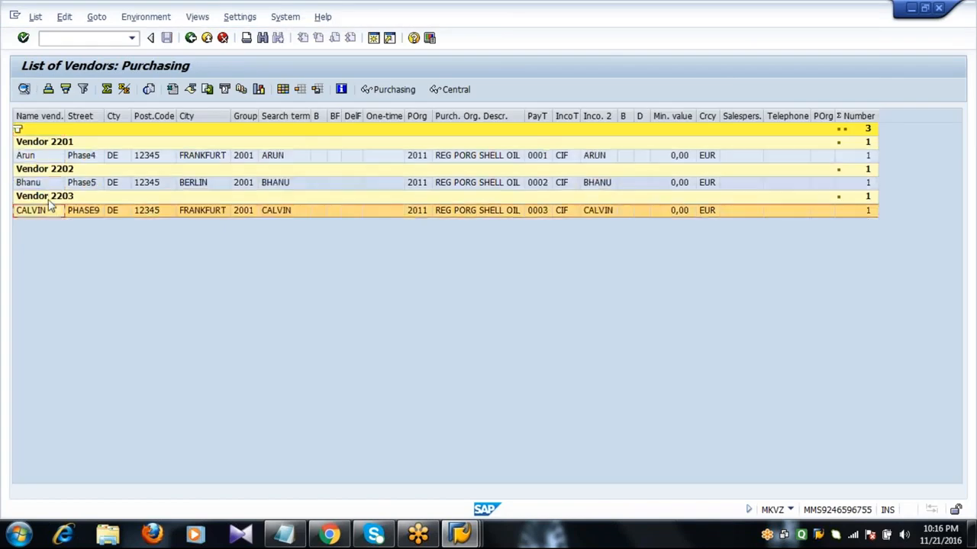
click(56, 158)
key(Down)
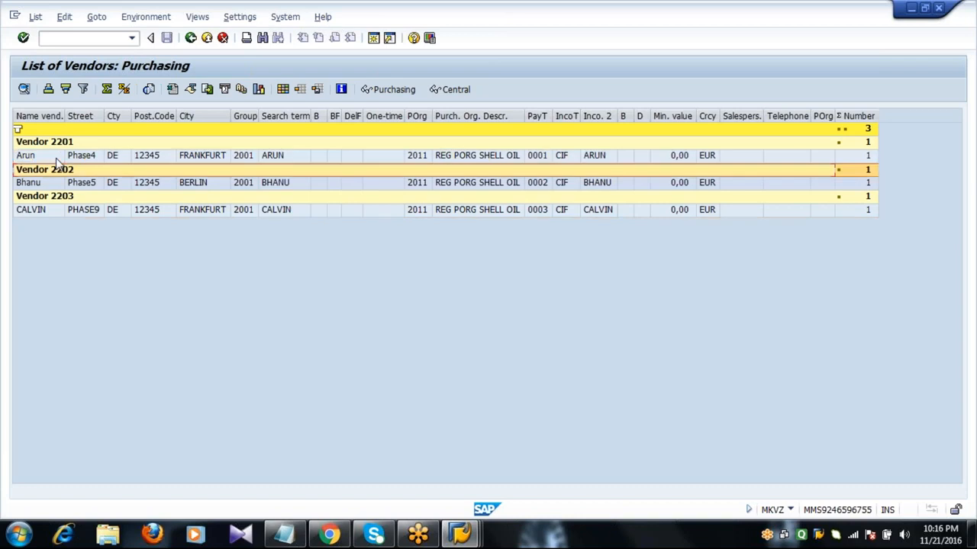
key(Down)
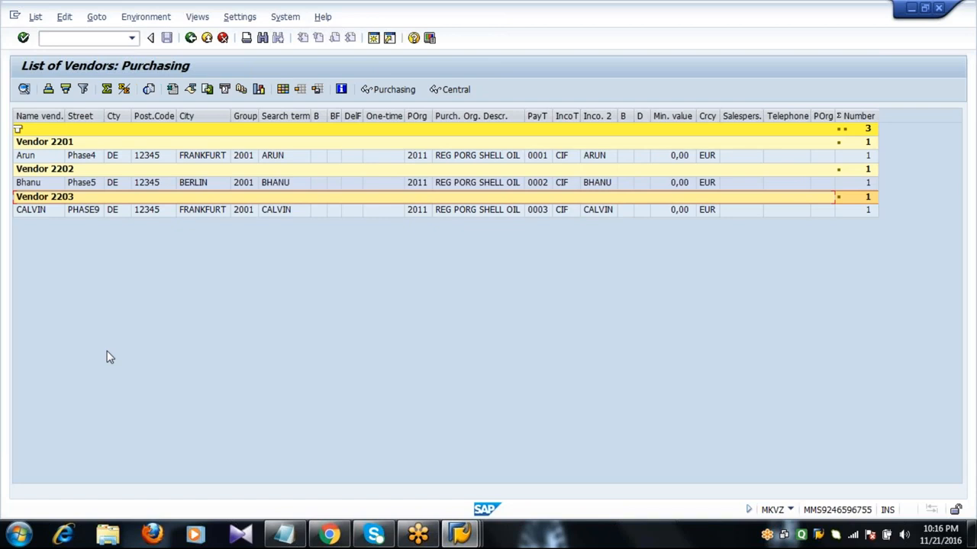
key(F3)
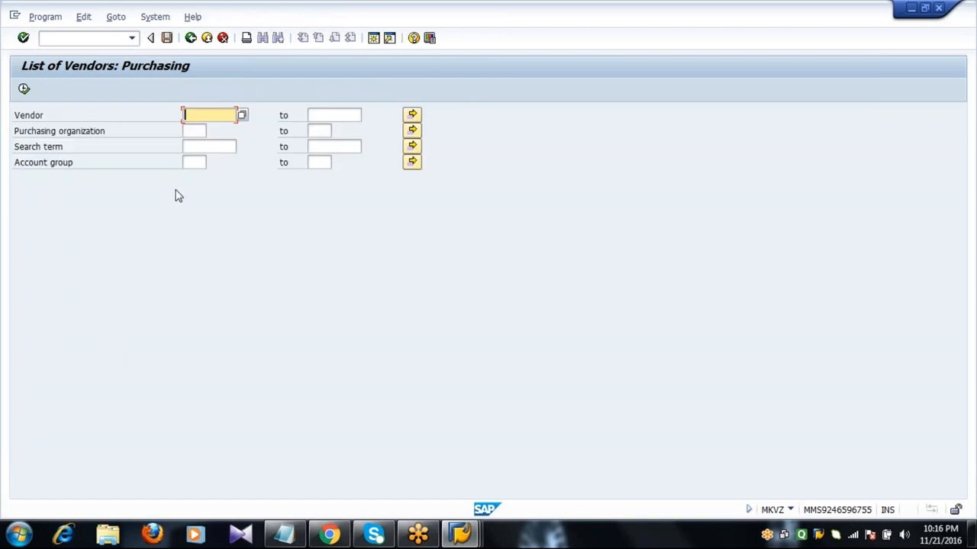
click(187, 162)
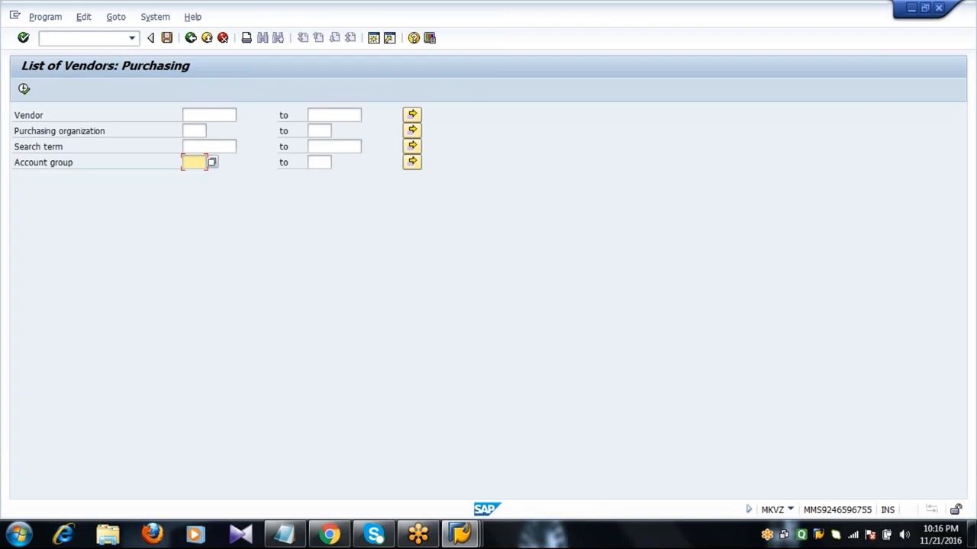
key(F3)
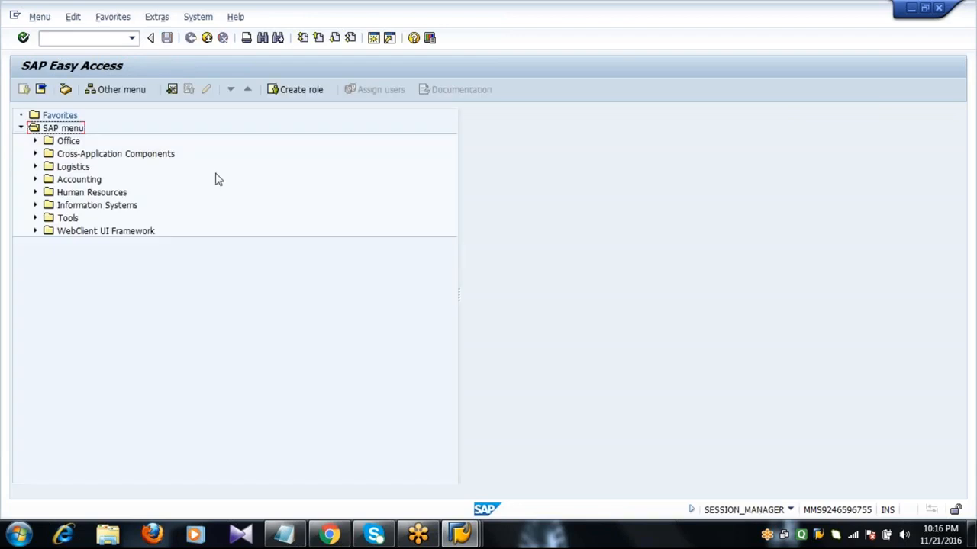
Add 'Z001 - Reg Ven' and 'Z002 - Fix Ven' lines below the MKVZ note
click(283, 534)
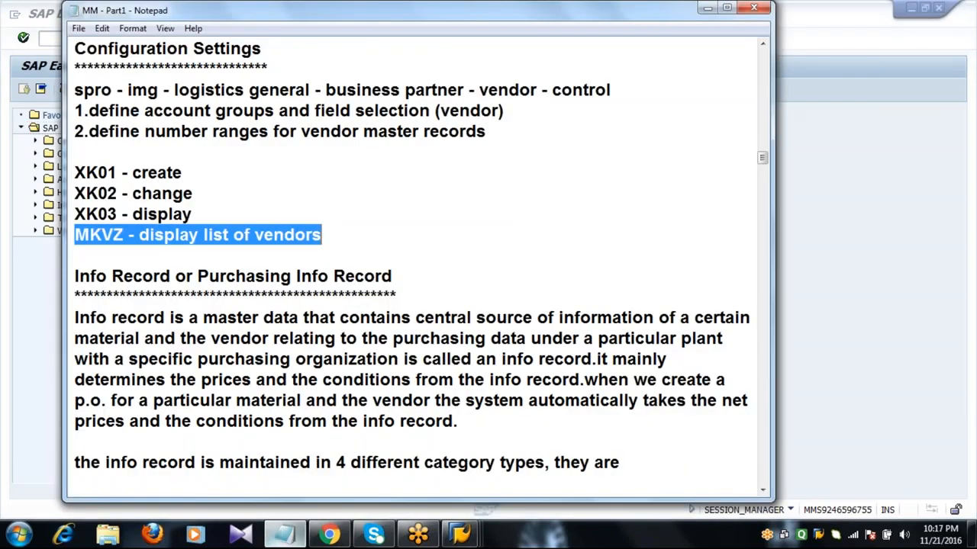
click(338, 238)
key(Return)
key(Return)
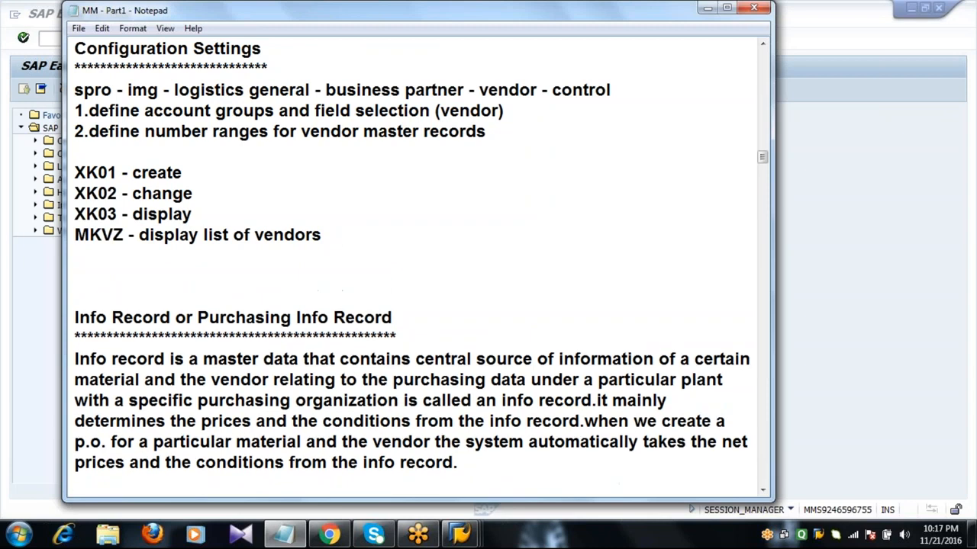
text(Z001 - Reg Ven)
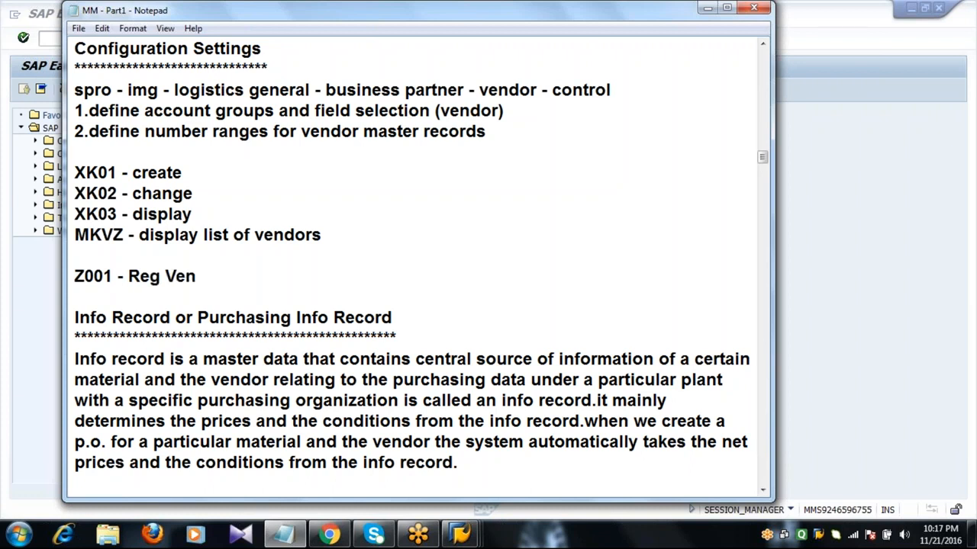
key(Return)
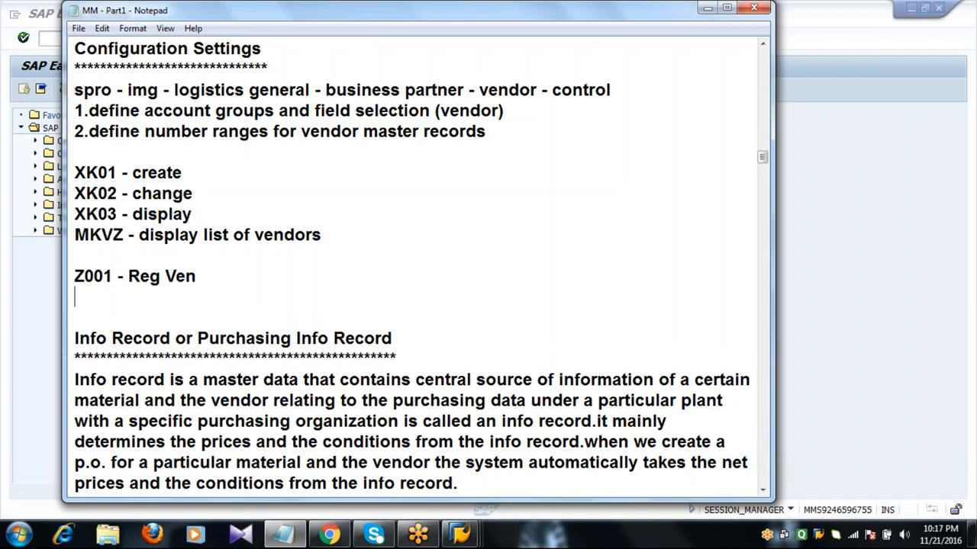
text(Z002 )
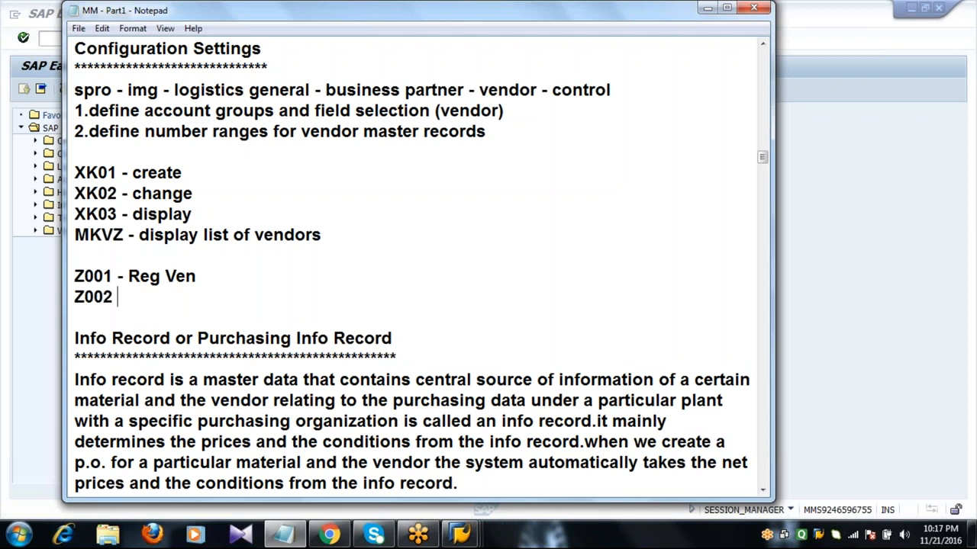
text(- Fix Ven)
Add a 'Z003 - Serv Ven' line and return to the SAP window
key(Return)
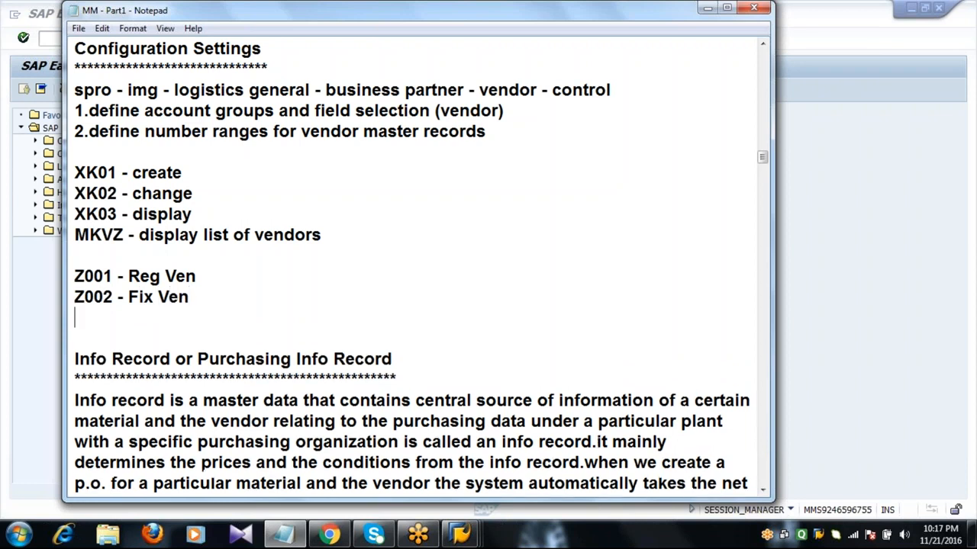
text(Z003 -)
text(S)
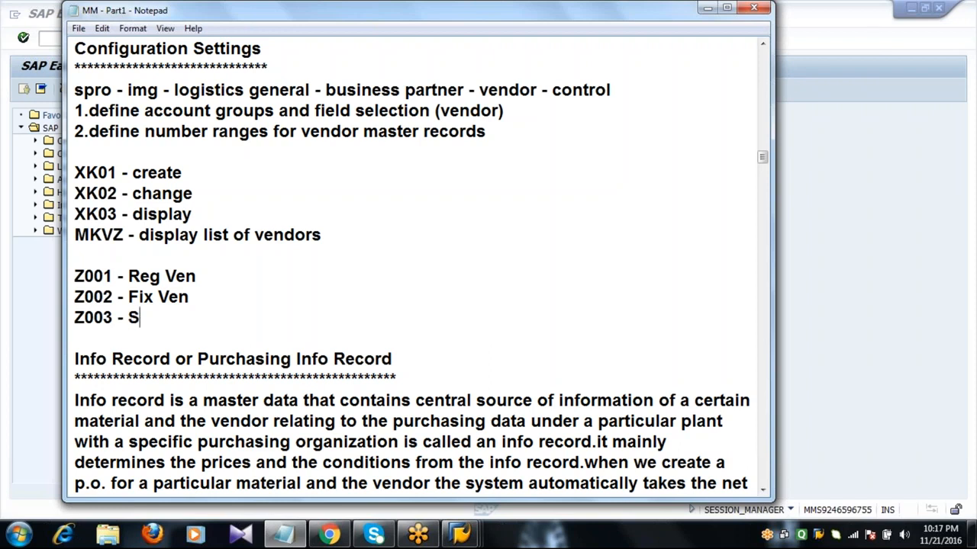
text(erv Ven)
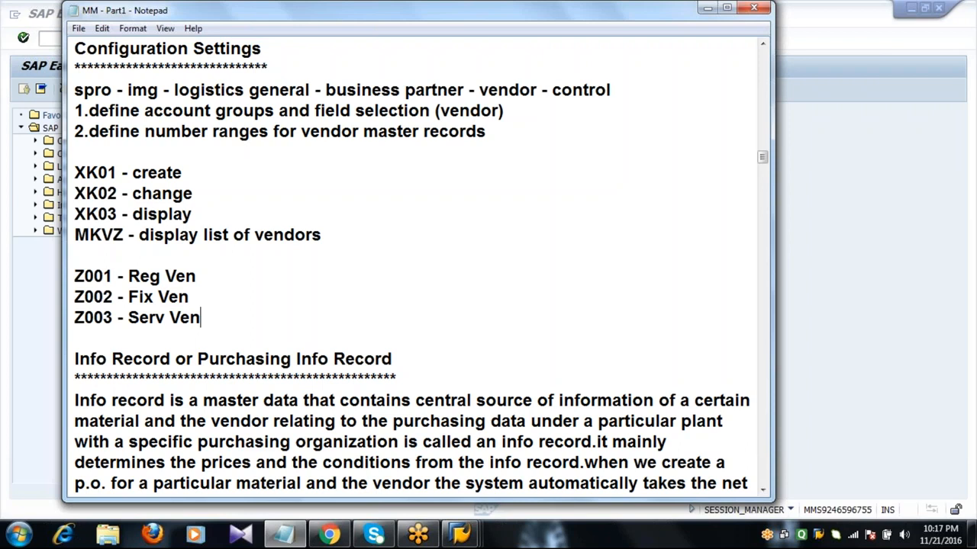
click(50, 329)
click(108, 37)
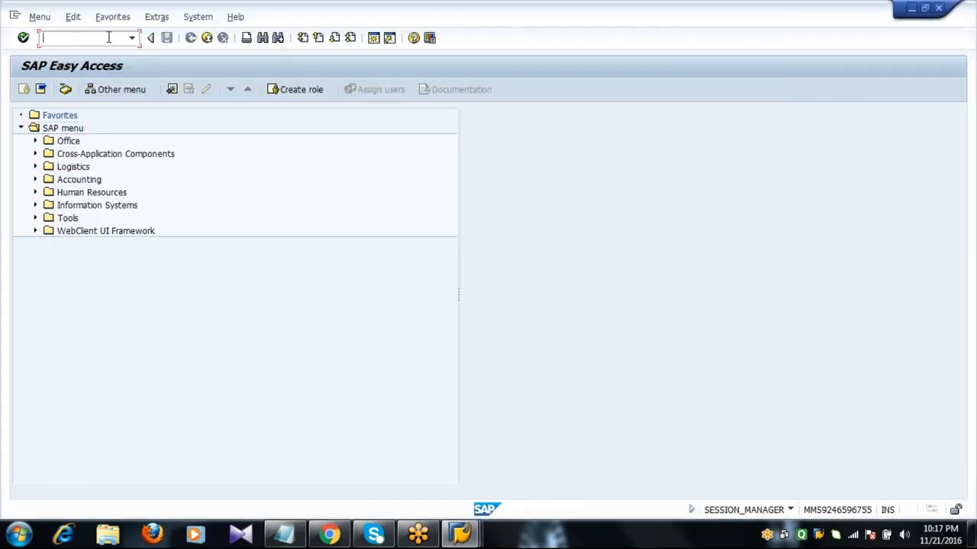
text(mkvz)
key(Return)
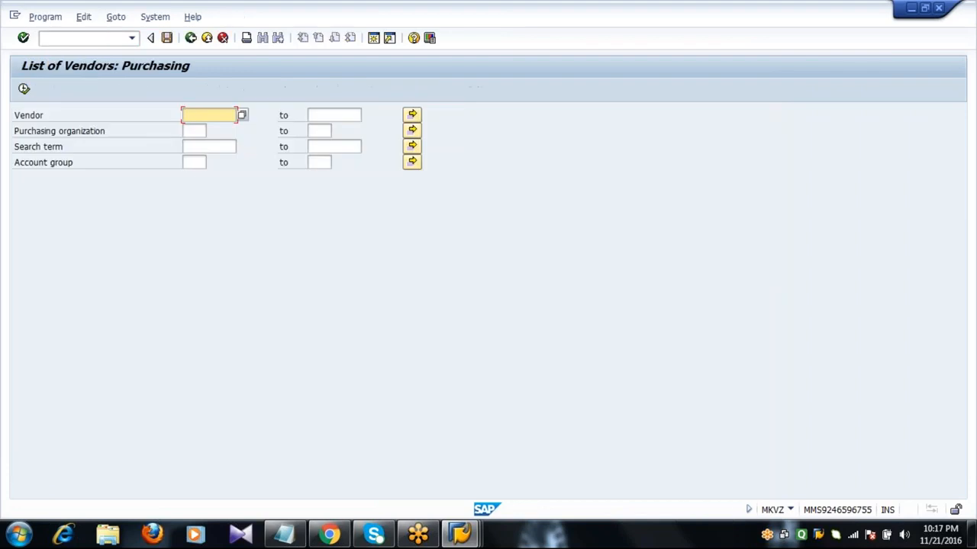
click(192, 162)
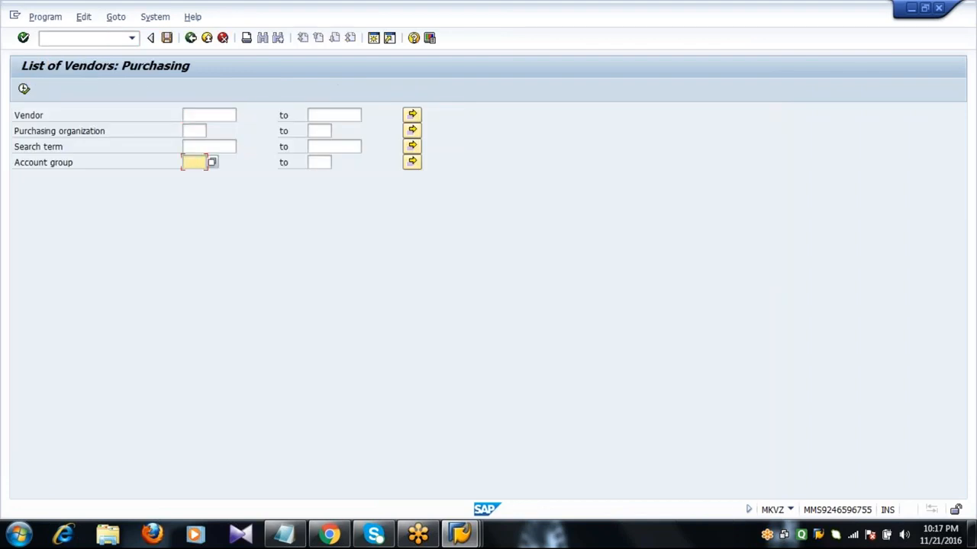
text(2001)
click(24, 89)
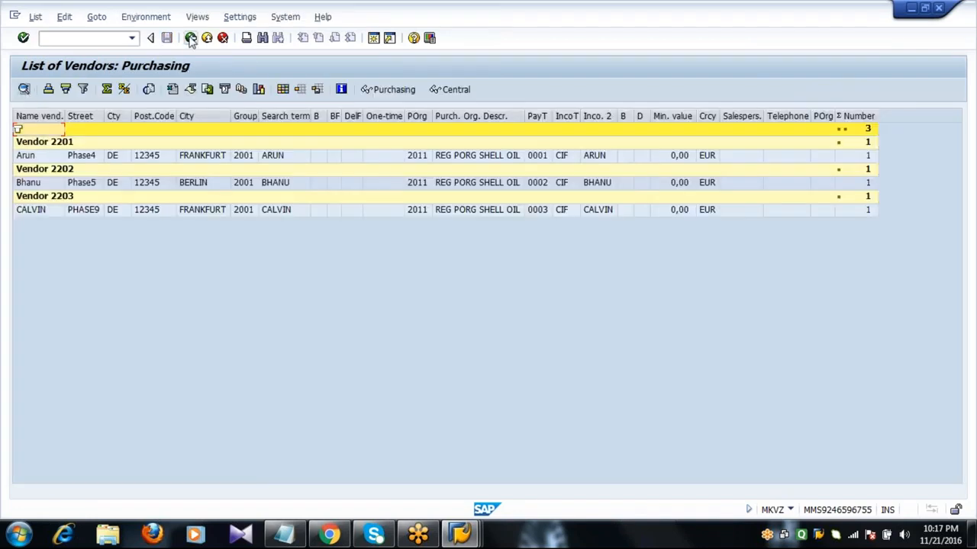
click(191, 38)
click(191, 39)
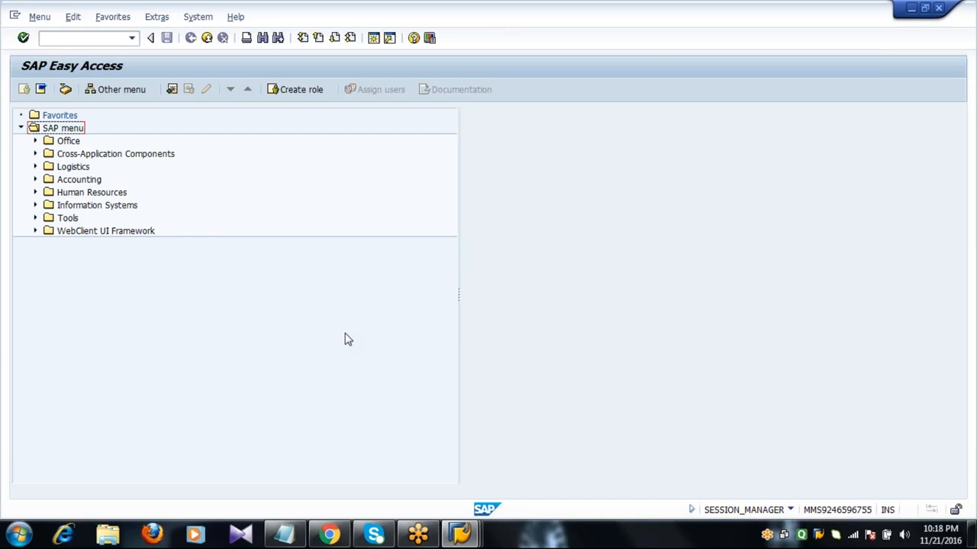
Close the Notepad vendor notes, leaving the SAP Easy Access command field ready
click(284, 534)
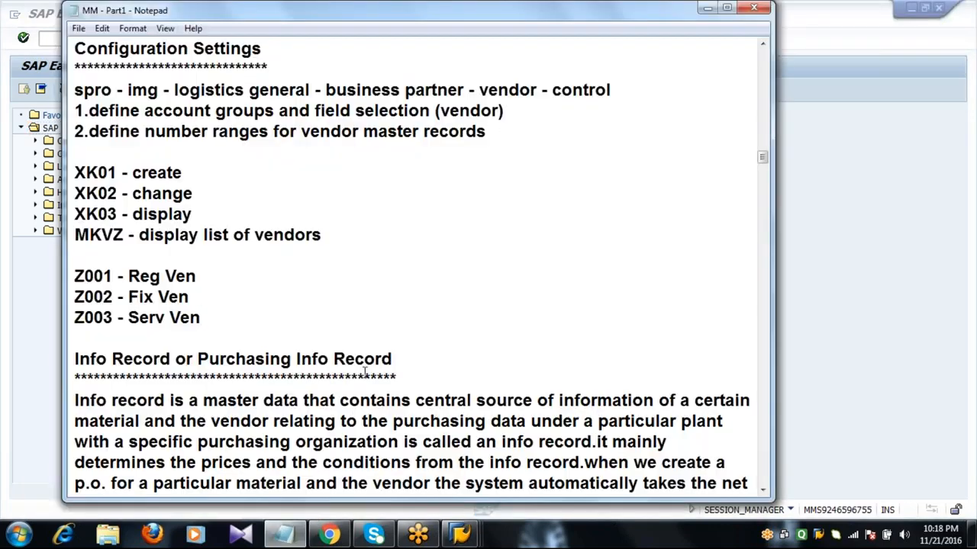
double_click(401, 379)
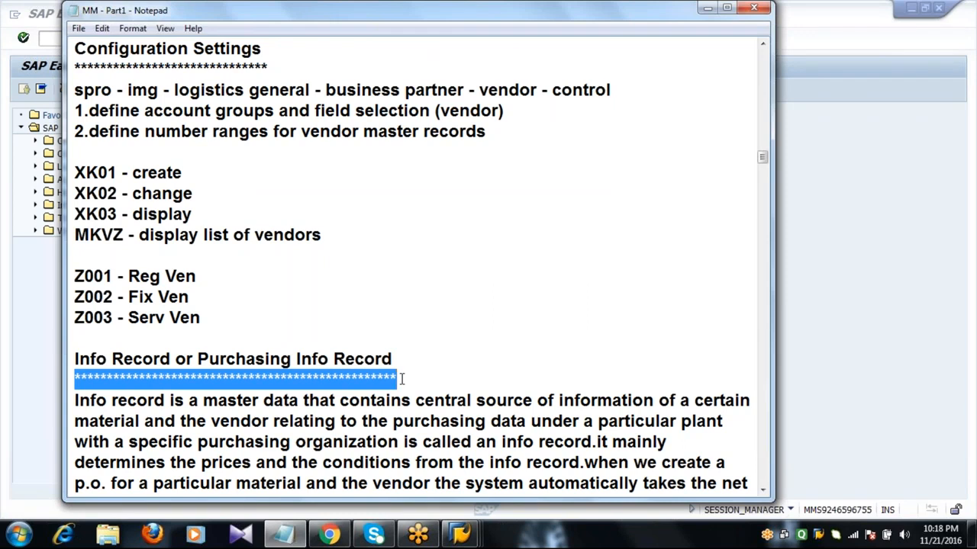
click(401, 380)
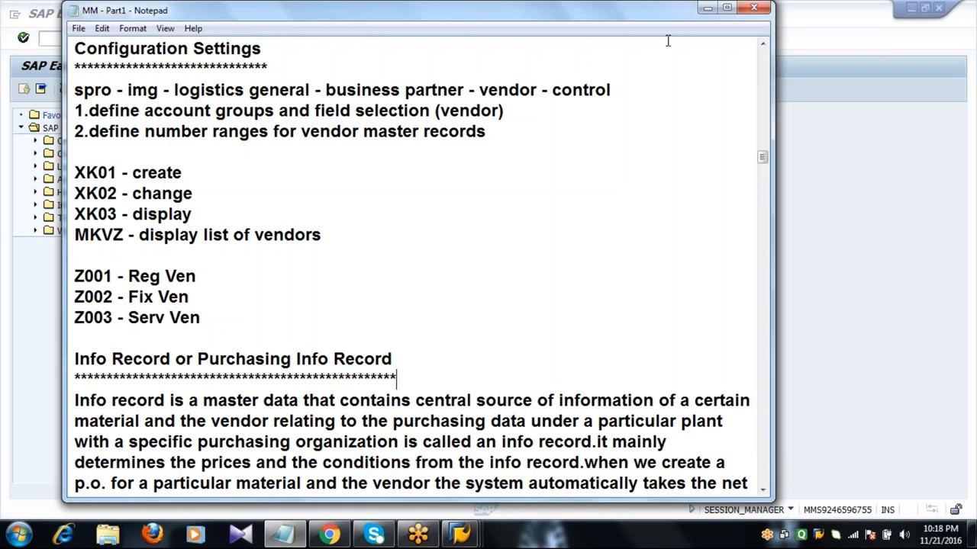
click(754, 8)
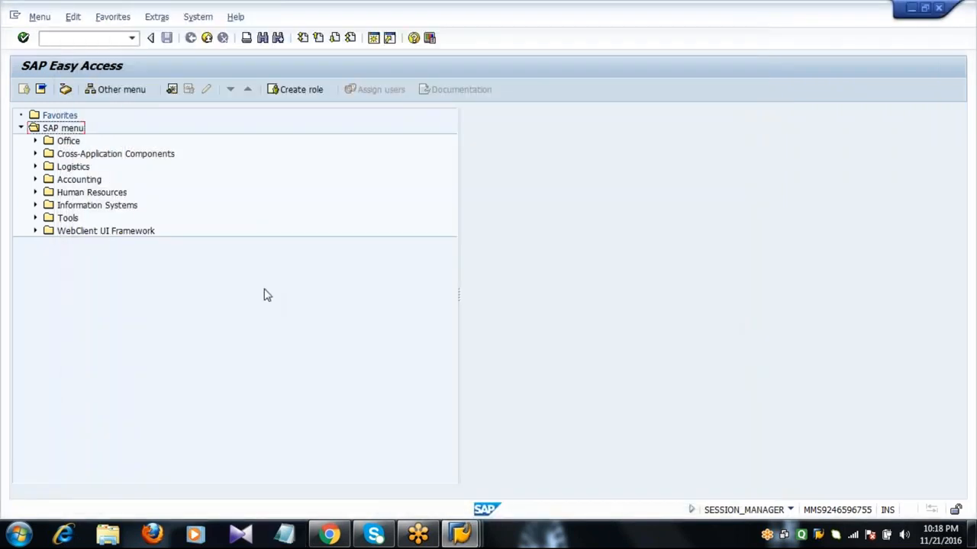
click(99, 37)
click(460, 23)
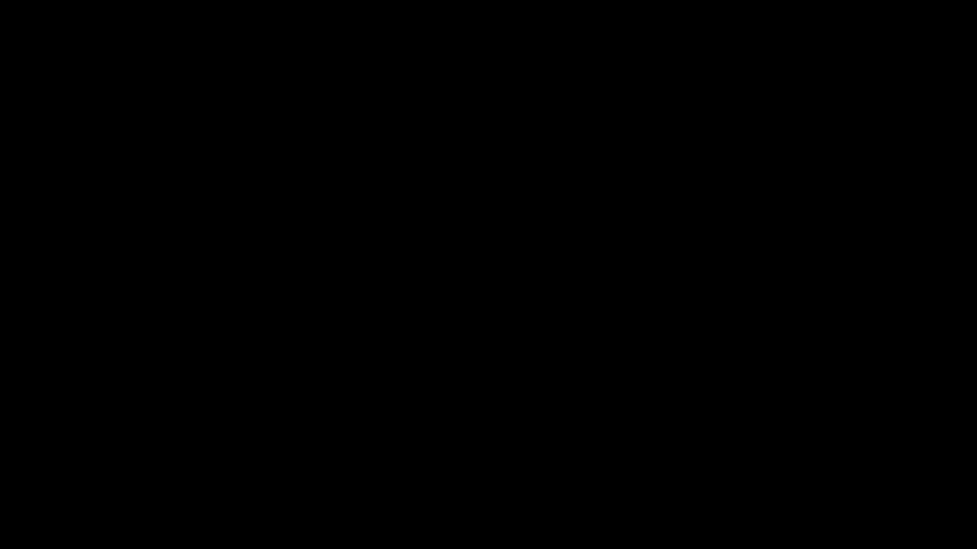